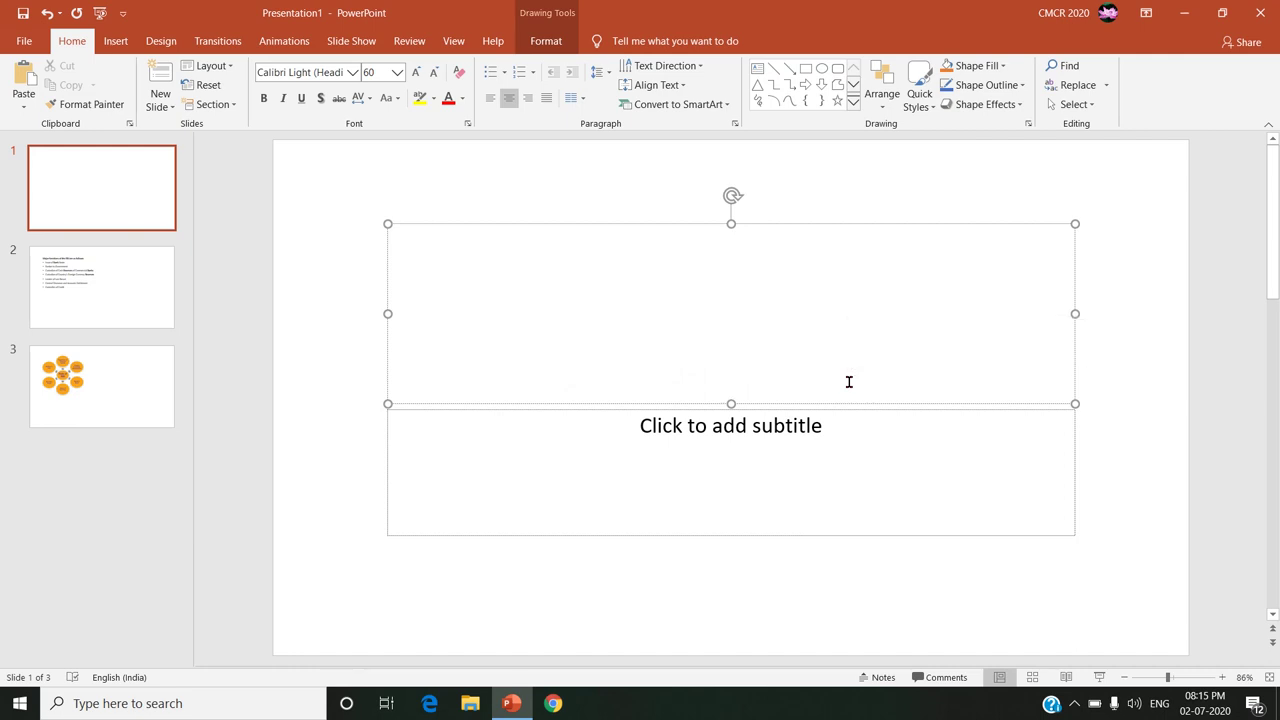
Enter "Using Smart Art Tool" as the title of the first slide and make it bold
type("Us")
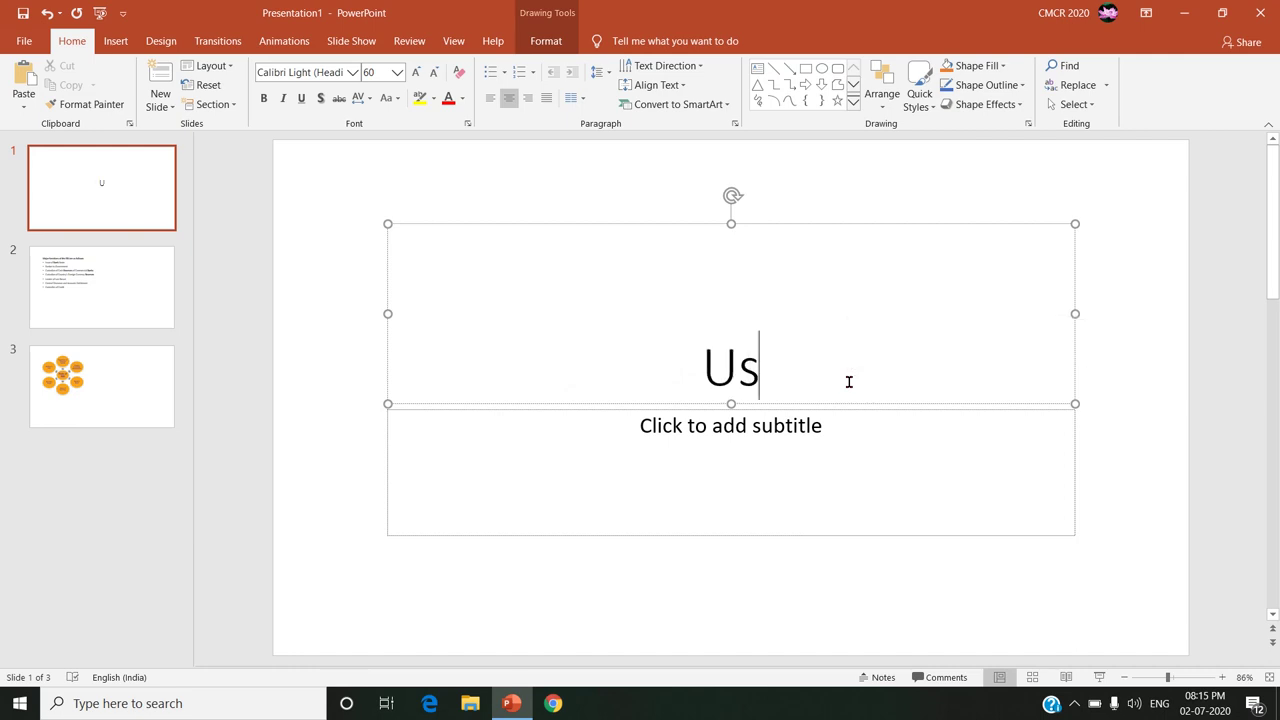
type("ing ")
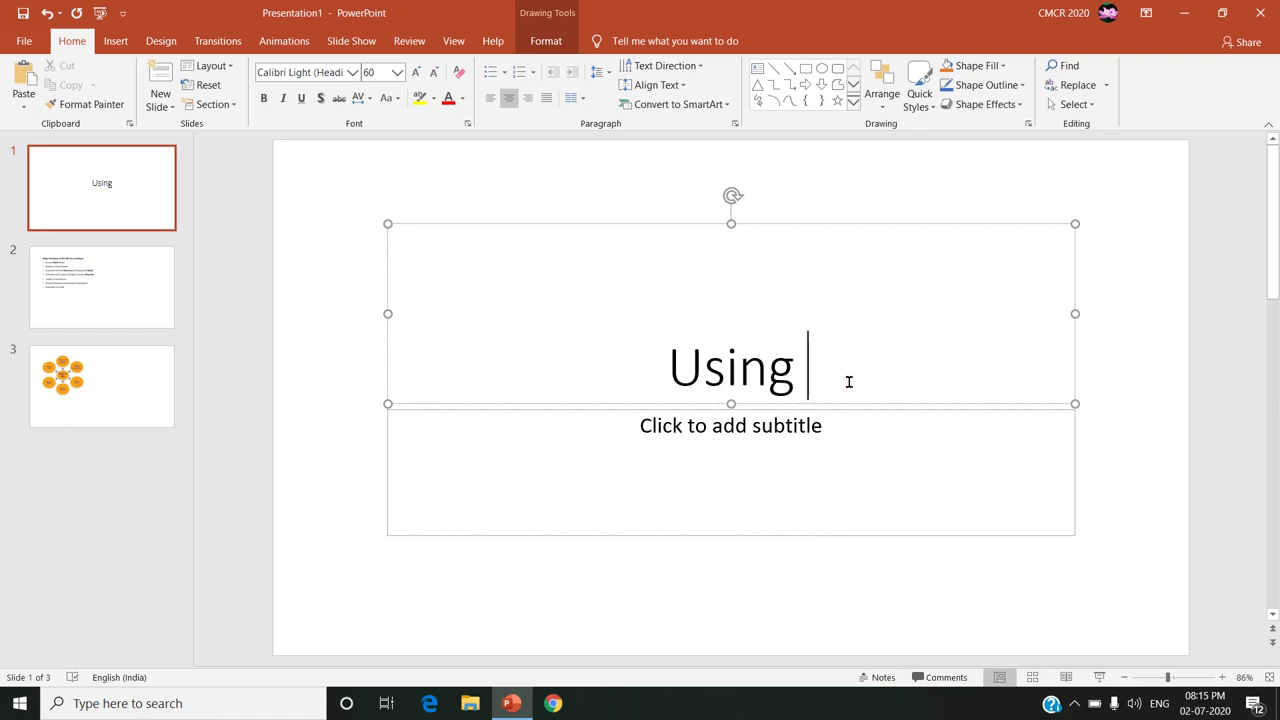
type("Smart ")
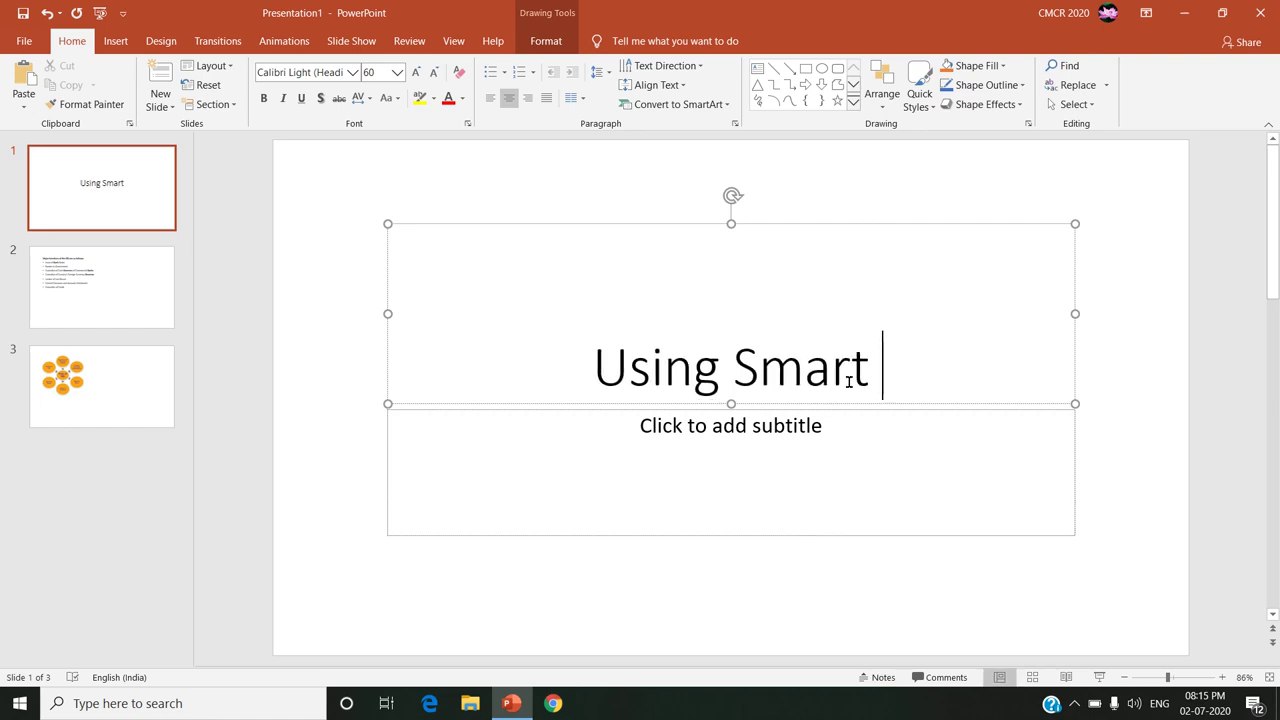
type("Tool")
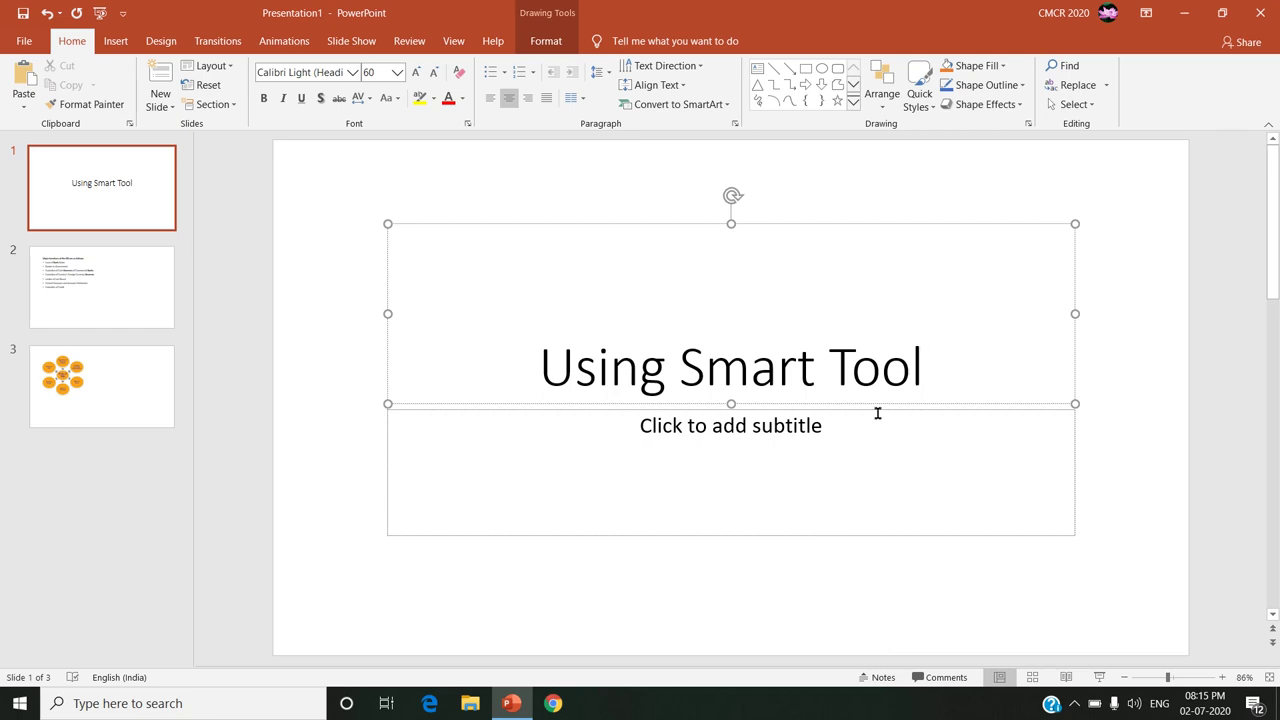
left_click(836, 364)
type("Art")
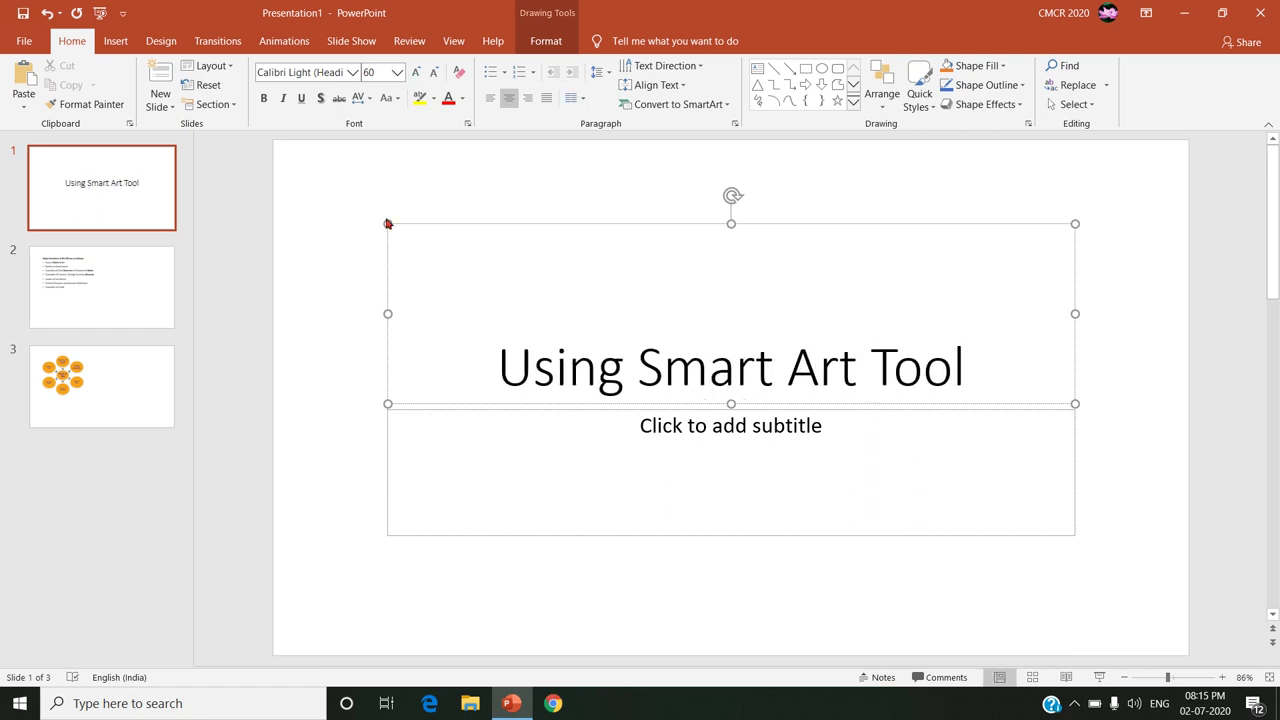
left_click_drag(540, 363, 930, 362)
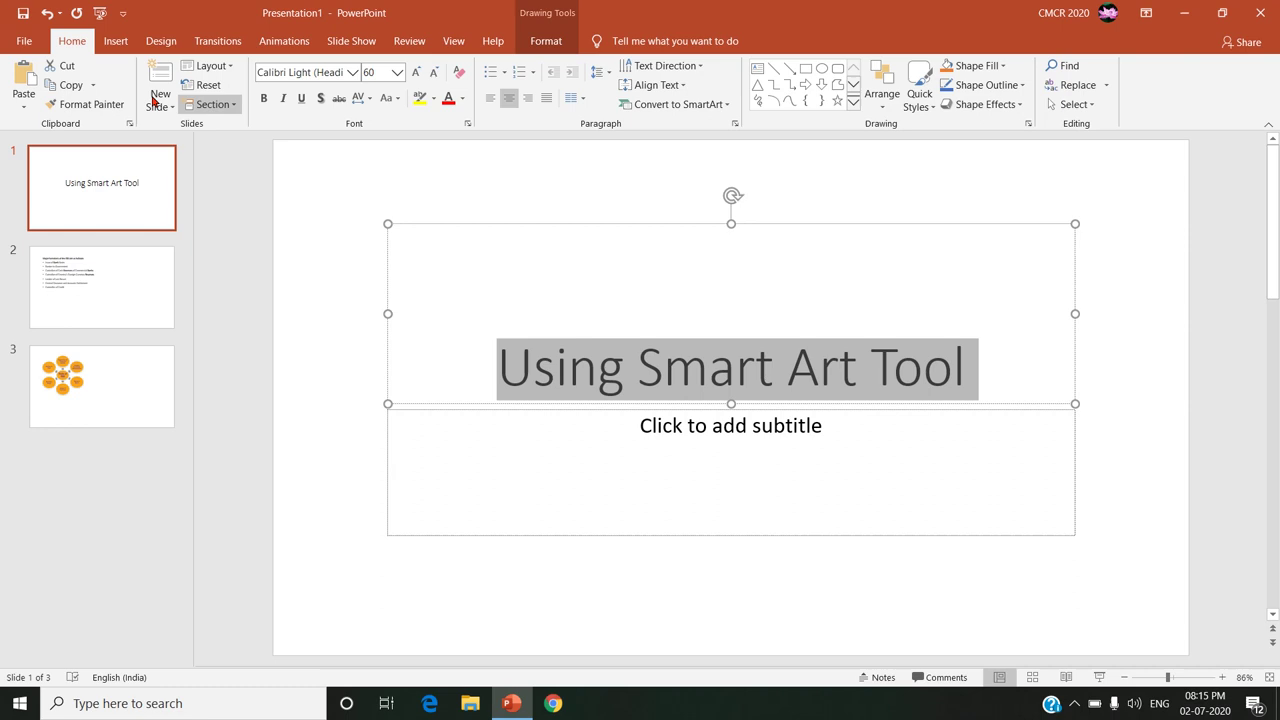
left_click(262, 100)
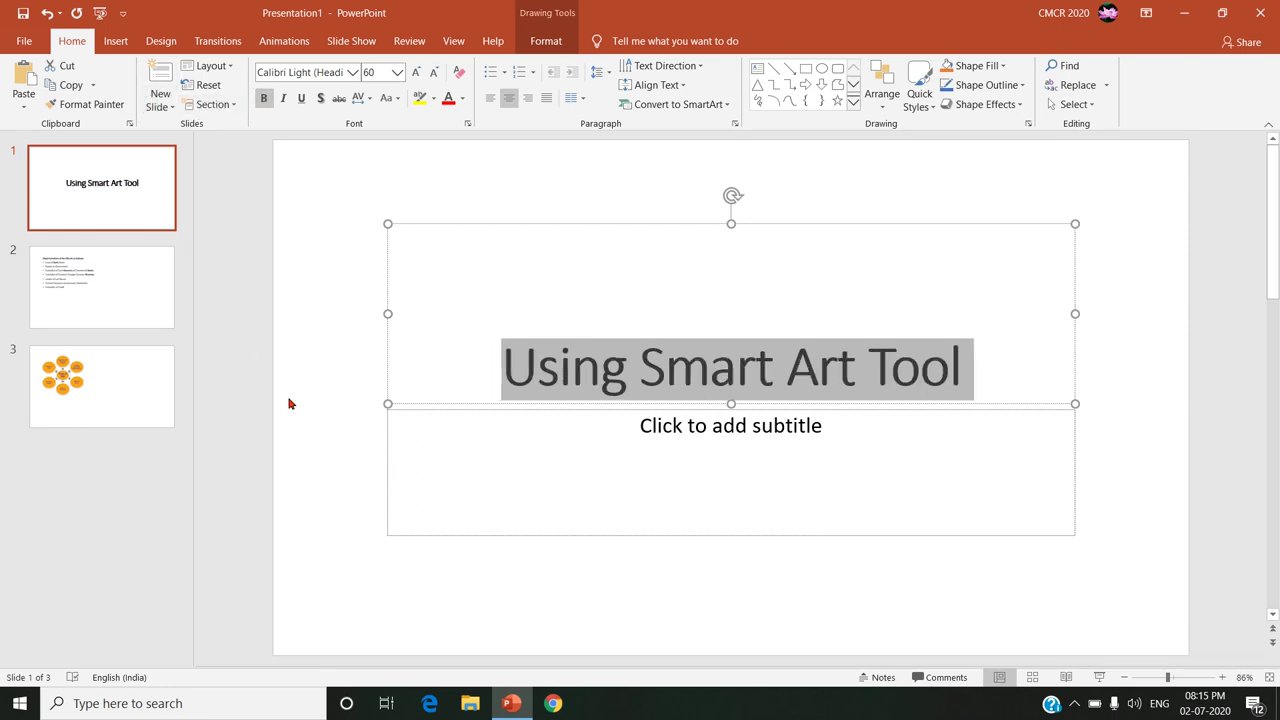
Preview slide 2, which lists the major functions of the RBI, as a slide show and end the show
left_click(114, 310)
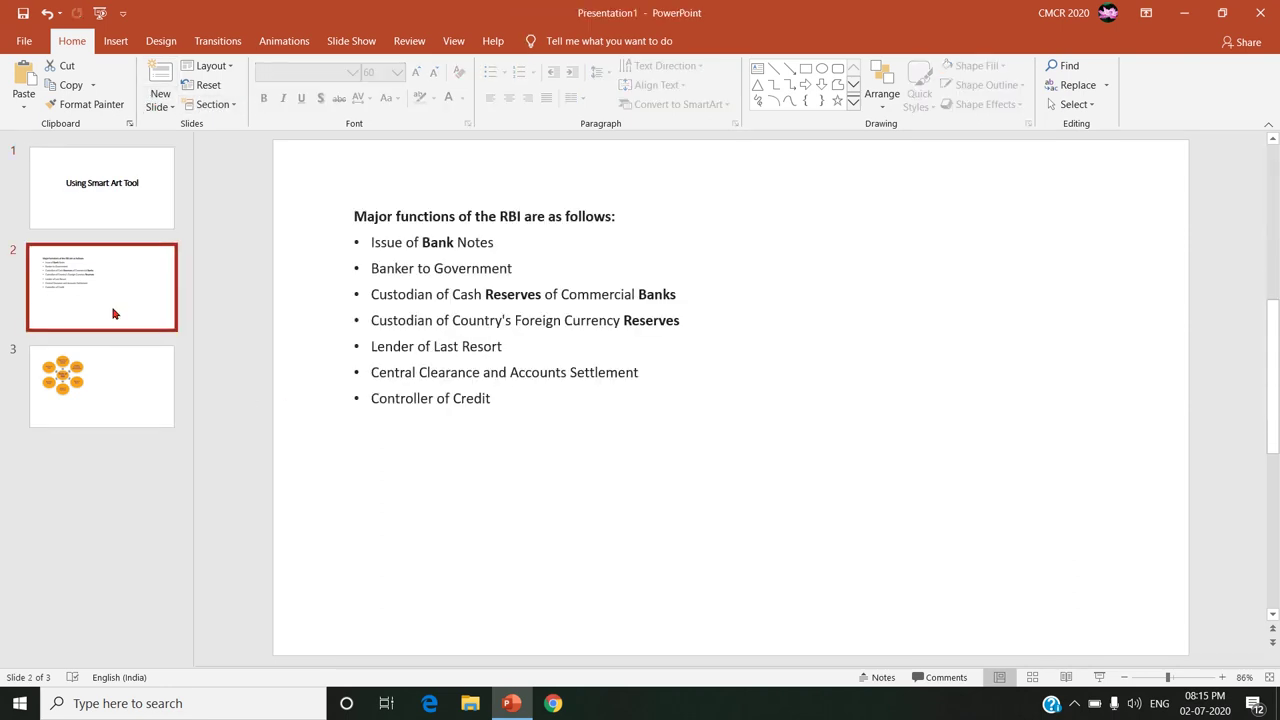
double_click(471, 370)
left_click(577, 580)
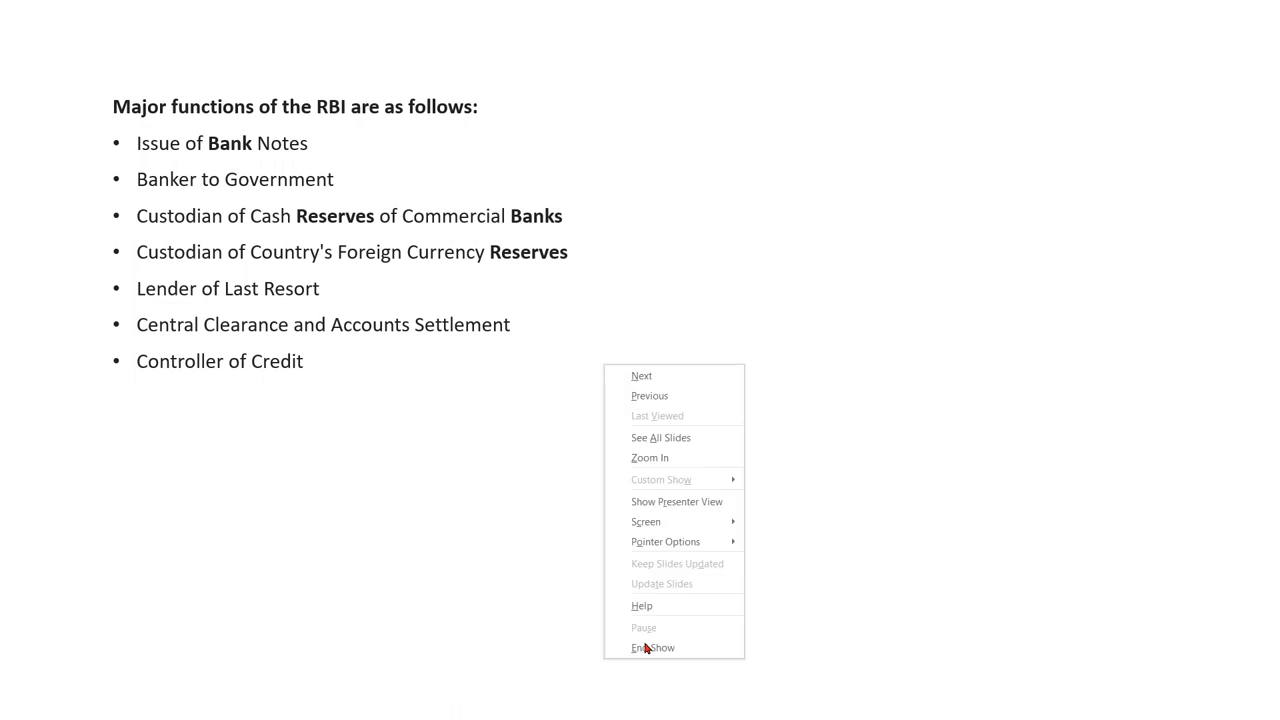
left_click(647, 648)
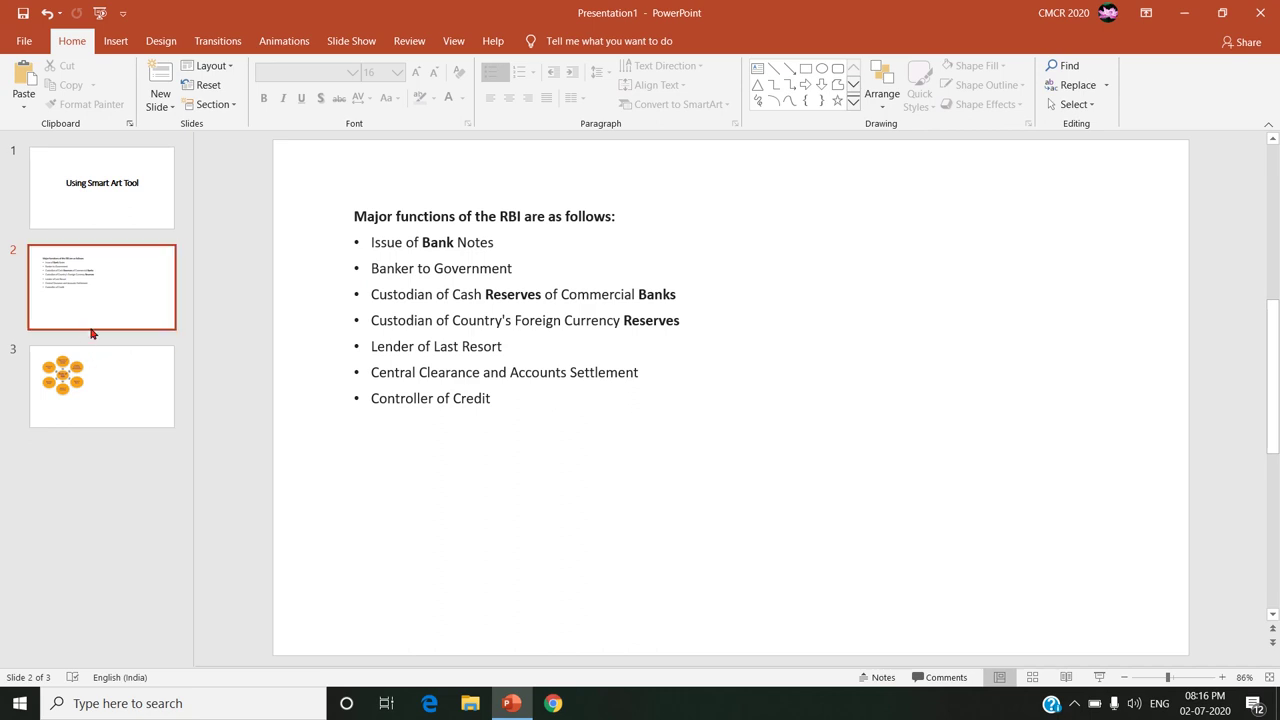
Duplicate slide 2 and cut all seven bullet points below the heading from the copy
right_click(99, 292)
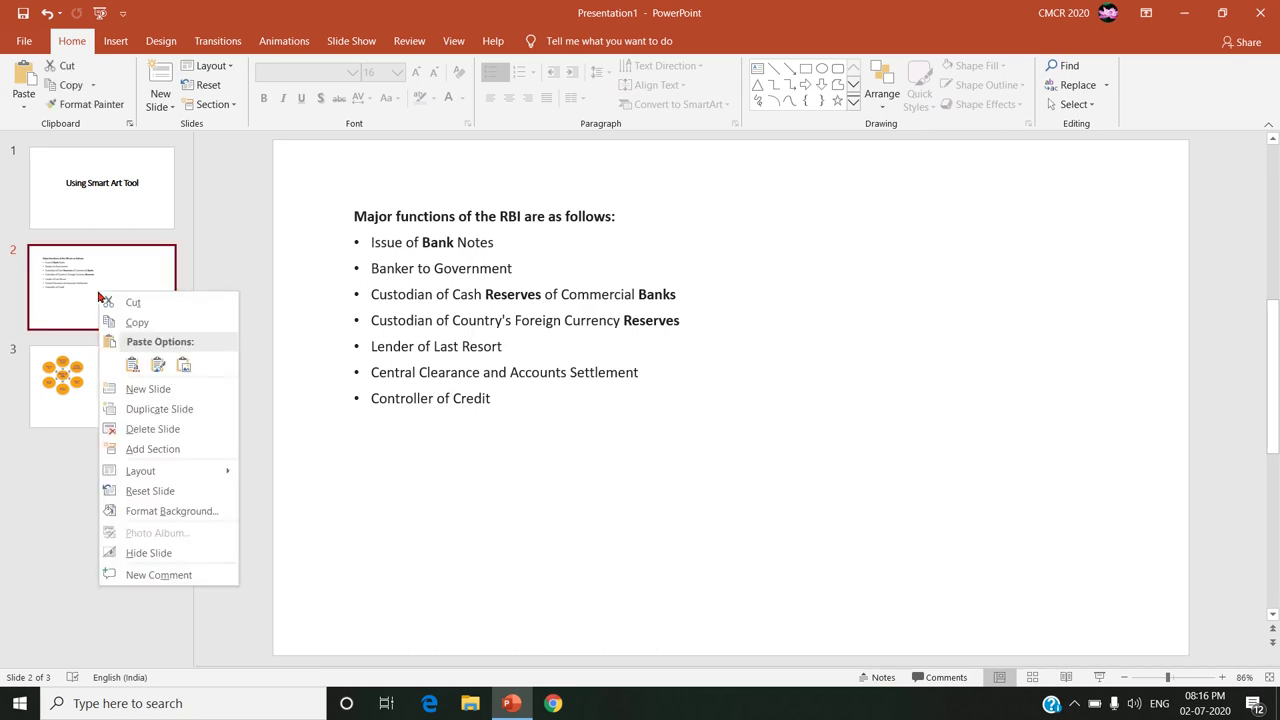
left_click(163, 420)
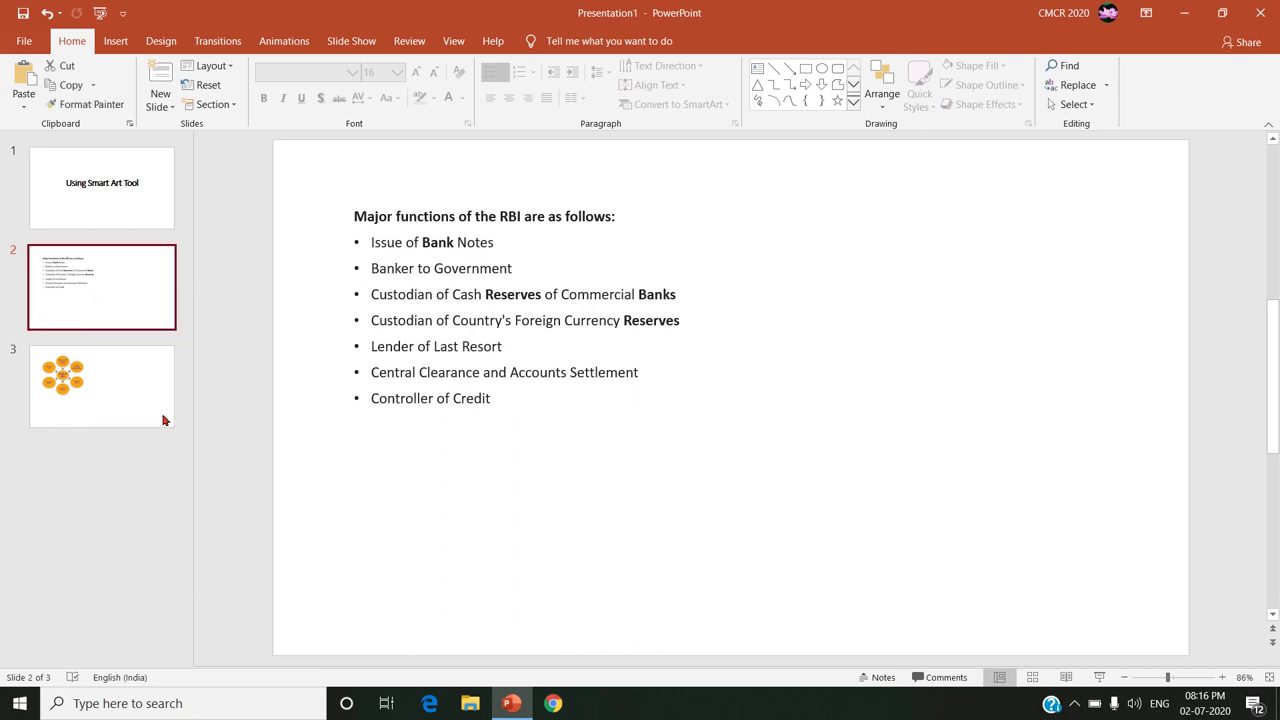
triple_click(509, 404)
left_click(509, 404)
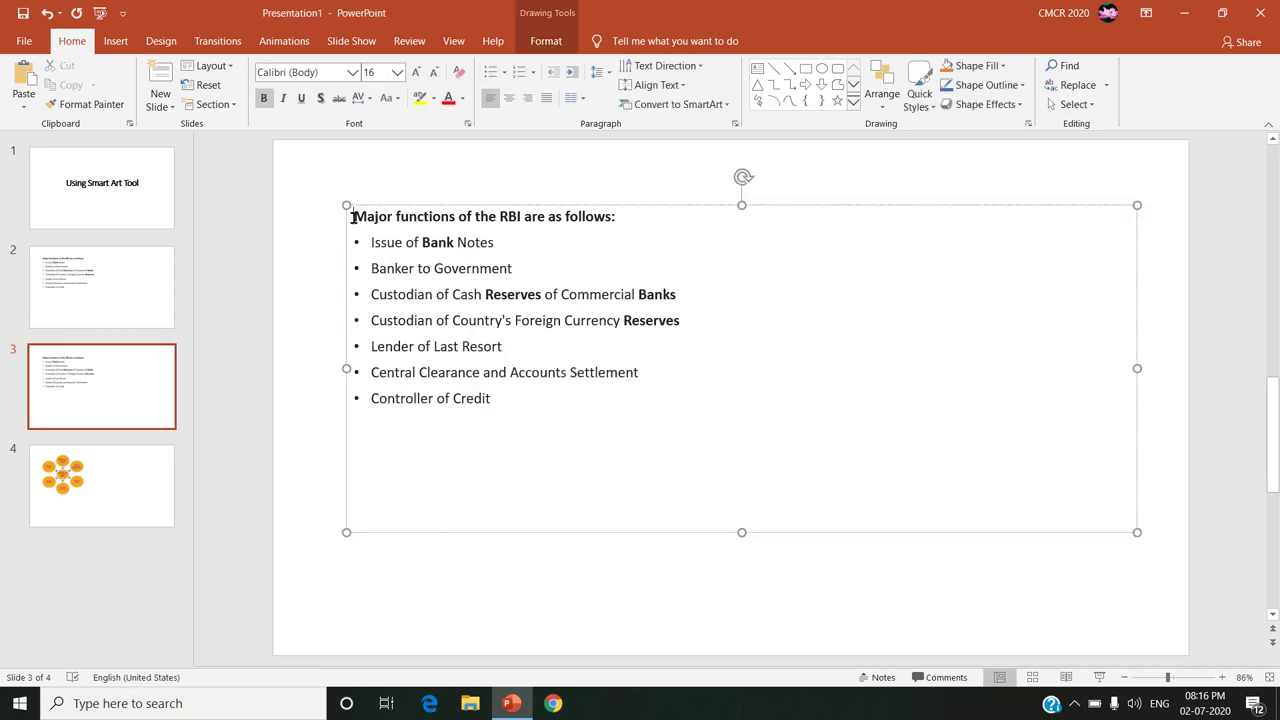
left_click_drag(352, 217, 362, 244)
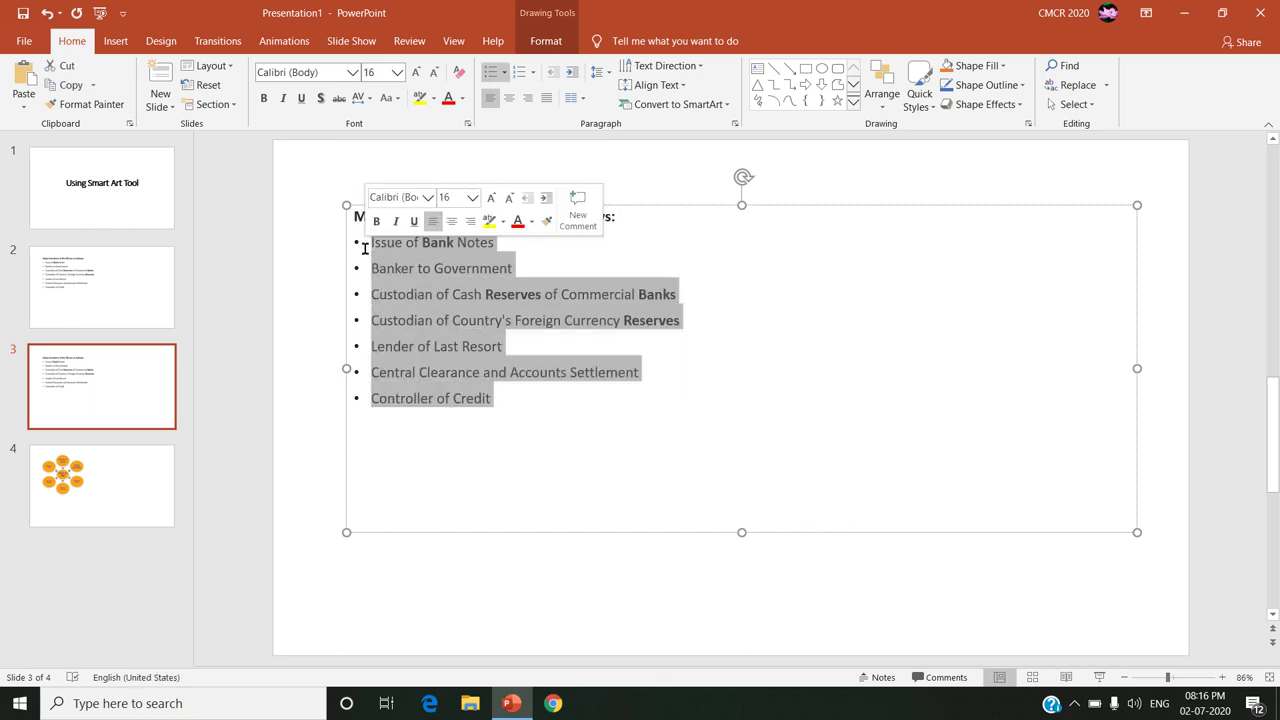
left_click(66, 66)
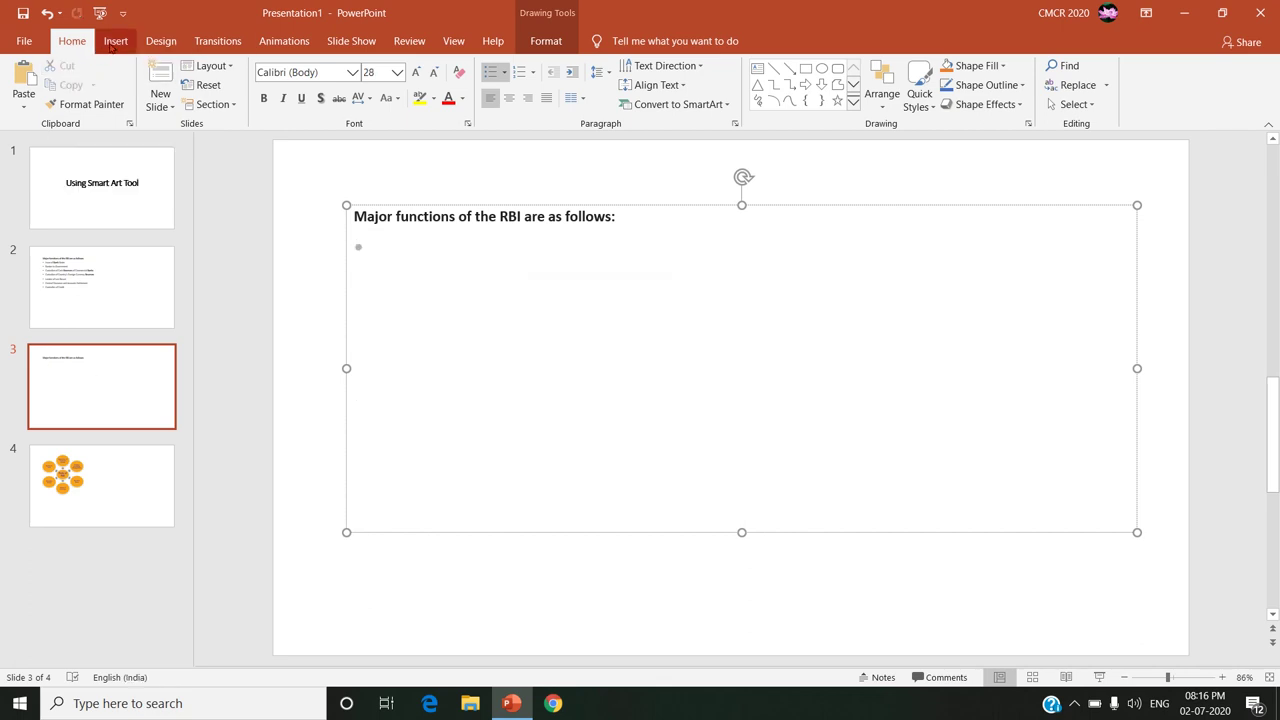
Insert a Vertical Bullet List SmartArt graphic from the List category on slide 3
left_click(113, 43)
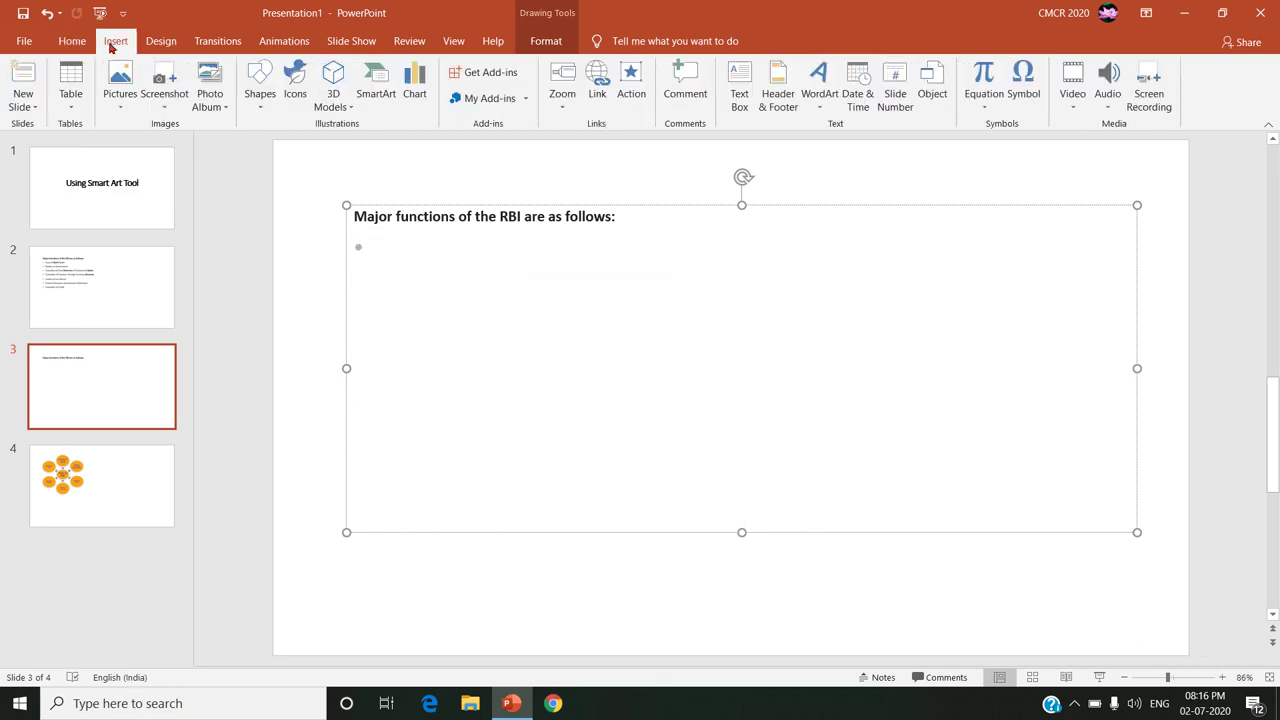
left_click(376, 82)
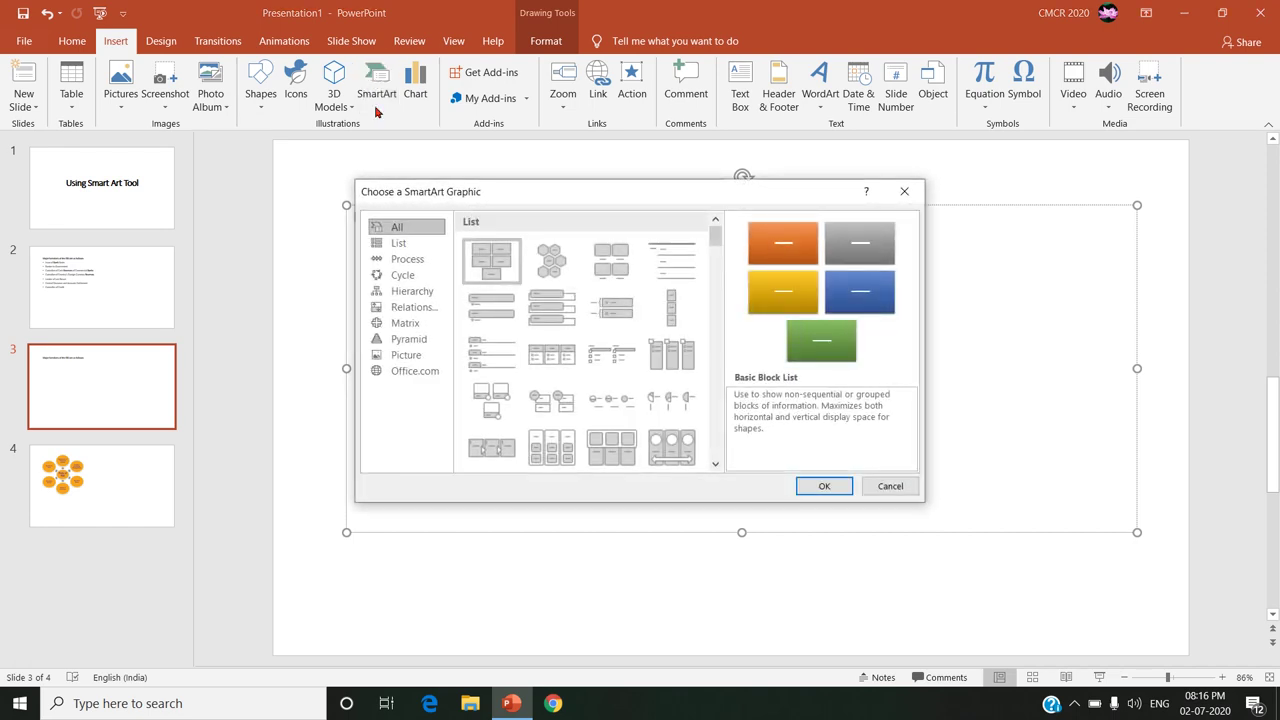
left_click(394, 250)
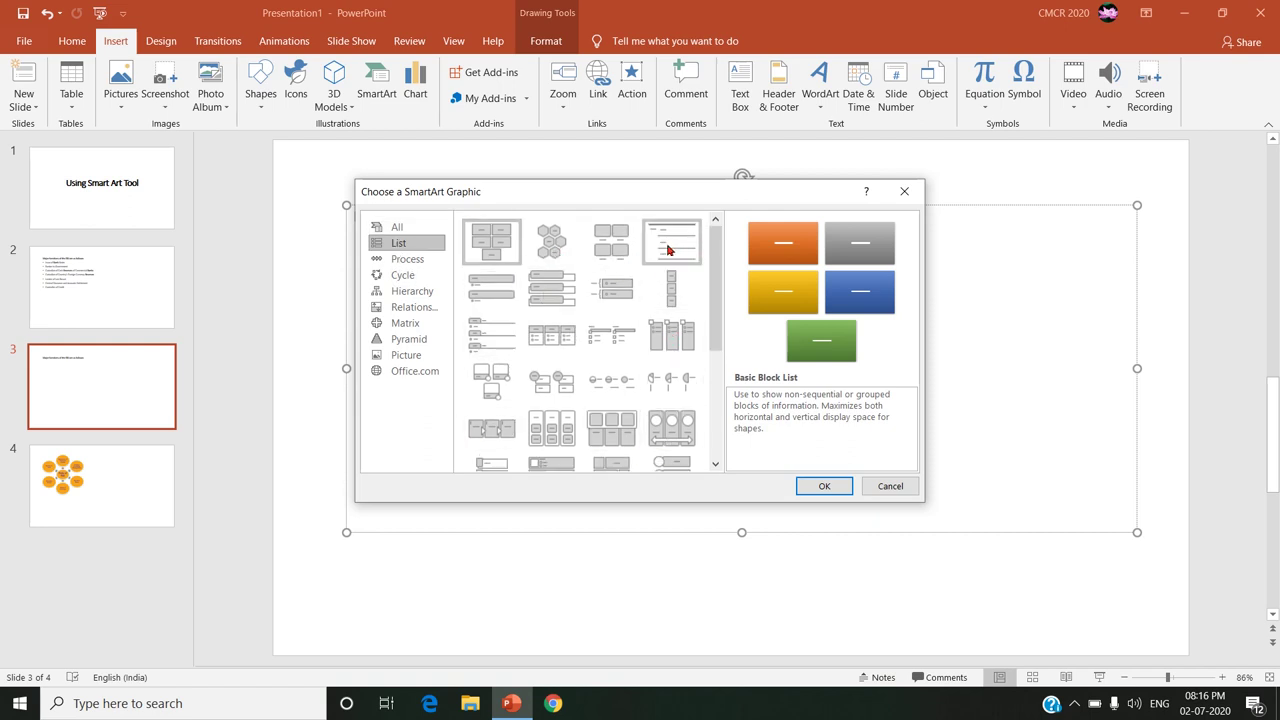
left_click(504, 288)
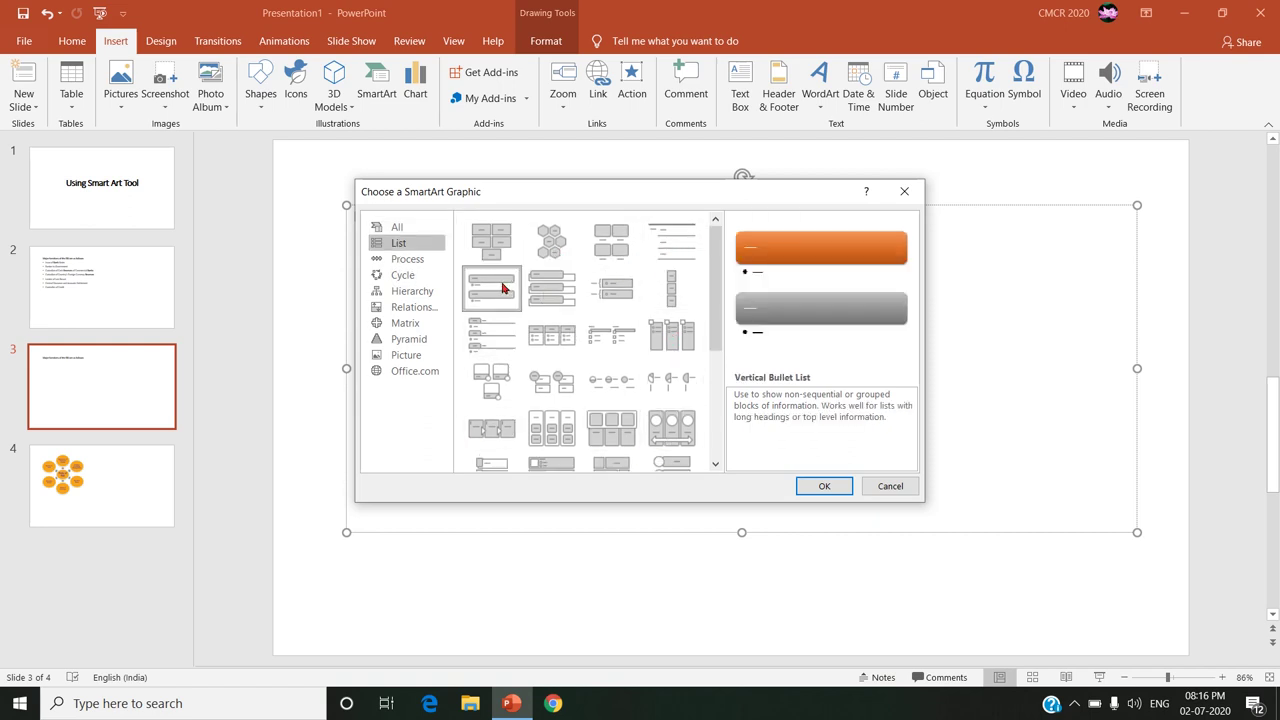
left_click(820, 487)
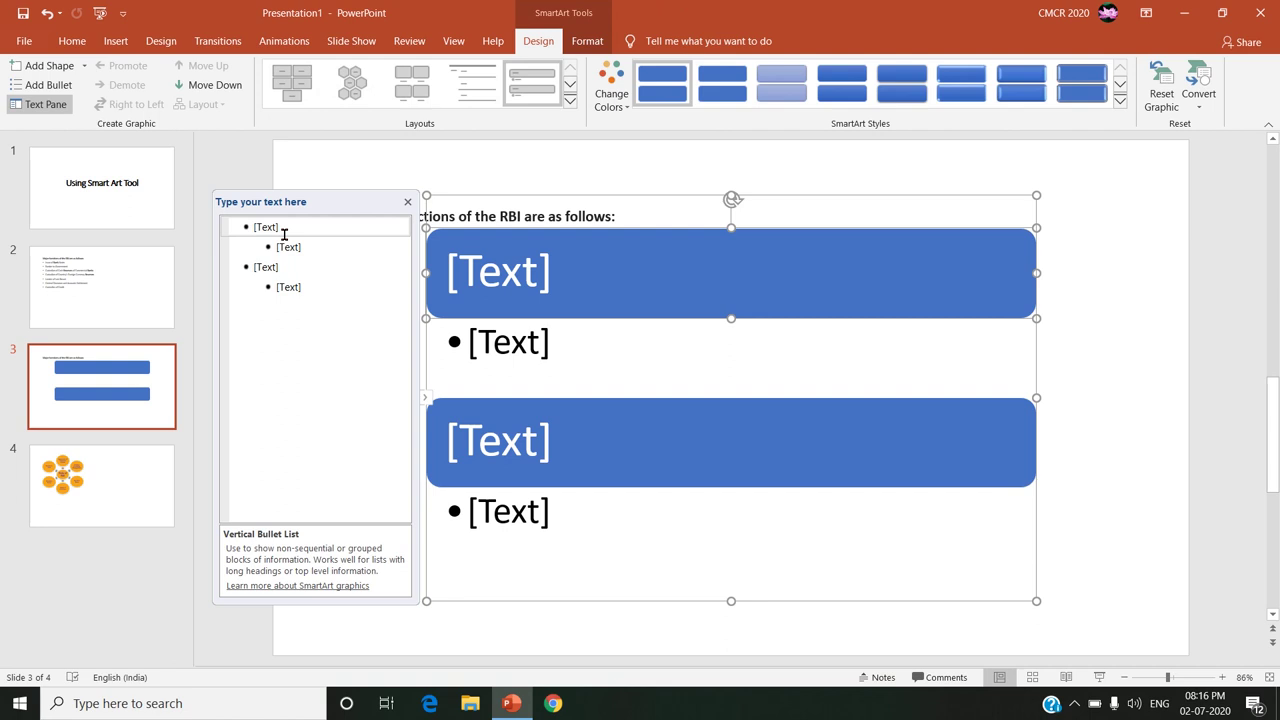
Paste the cut RBI functions as the SmartArt's text entries and delete the leftover empty placeholder entries
left_click(283, 228)
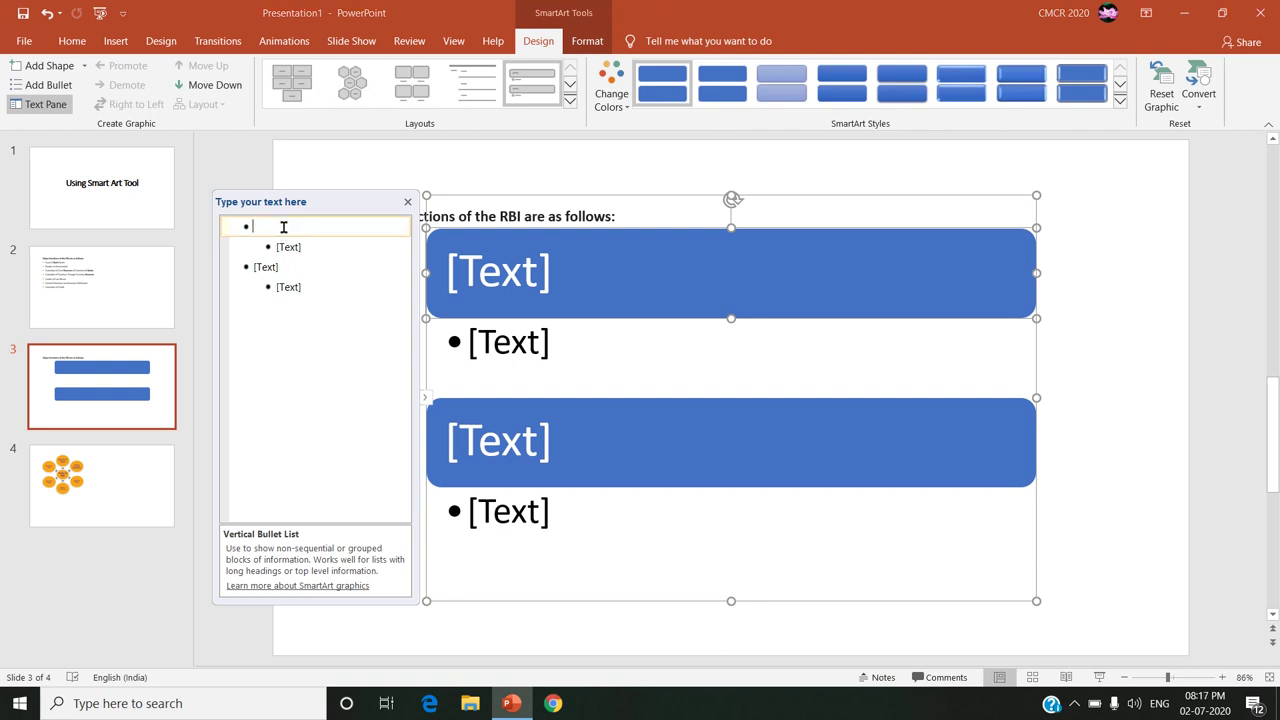
key("ctrl+v")
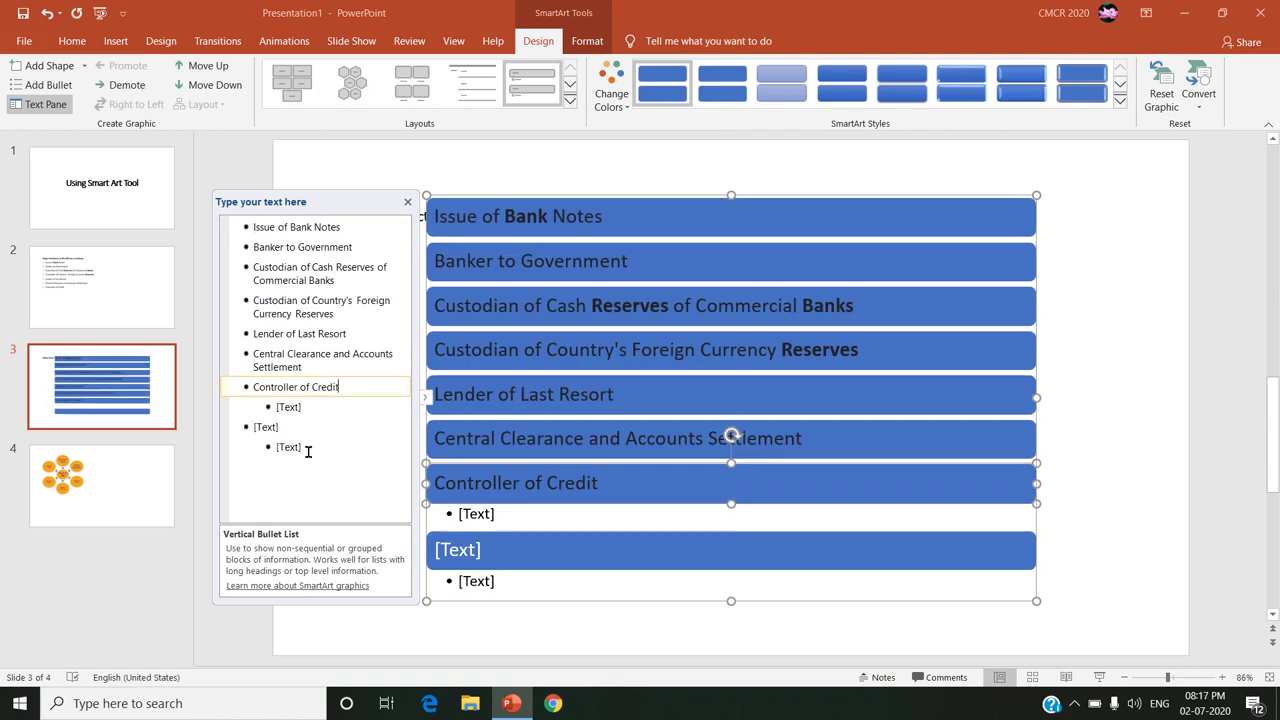
left_click(308, 451)
key("BackSpace")
key("BackSpace")
key("BackSpace")
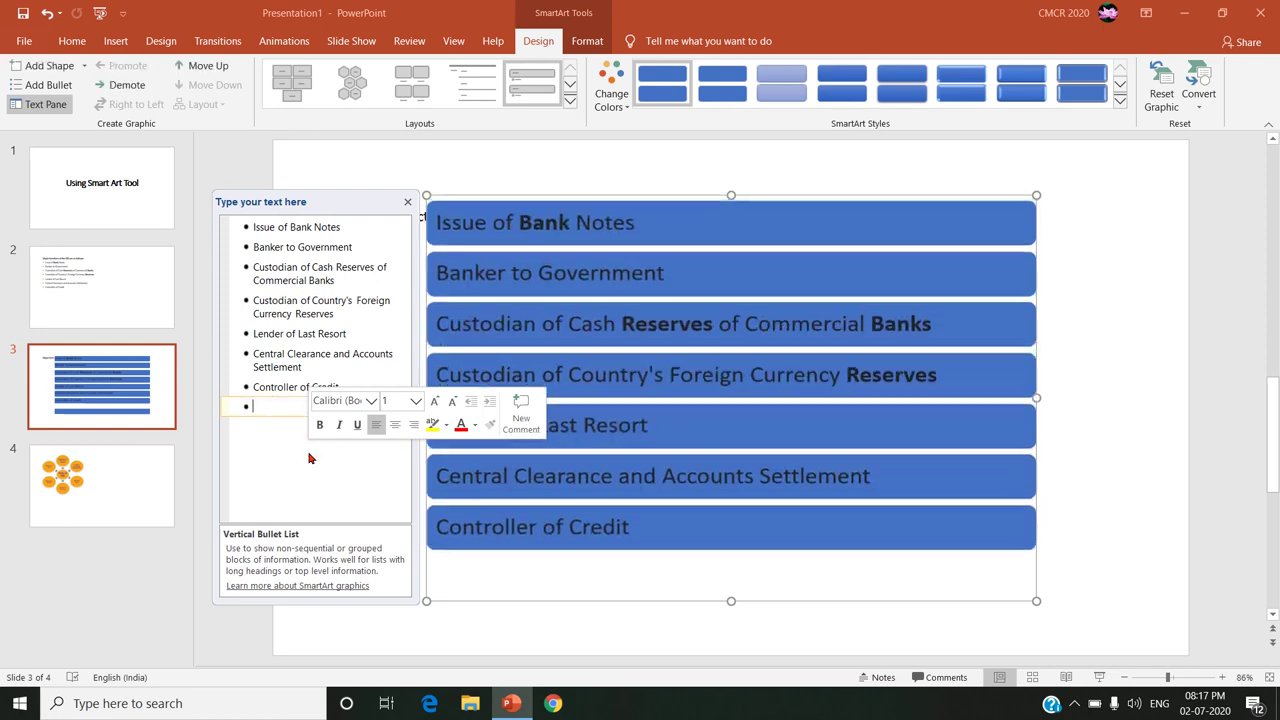
key("BackSpace")
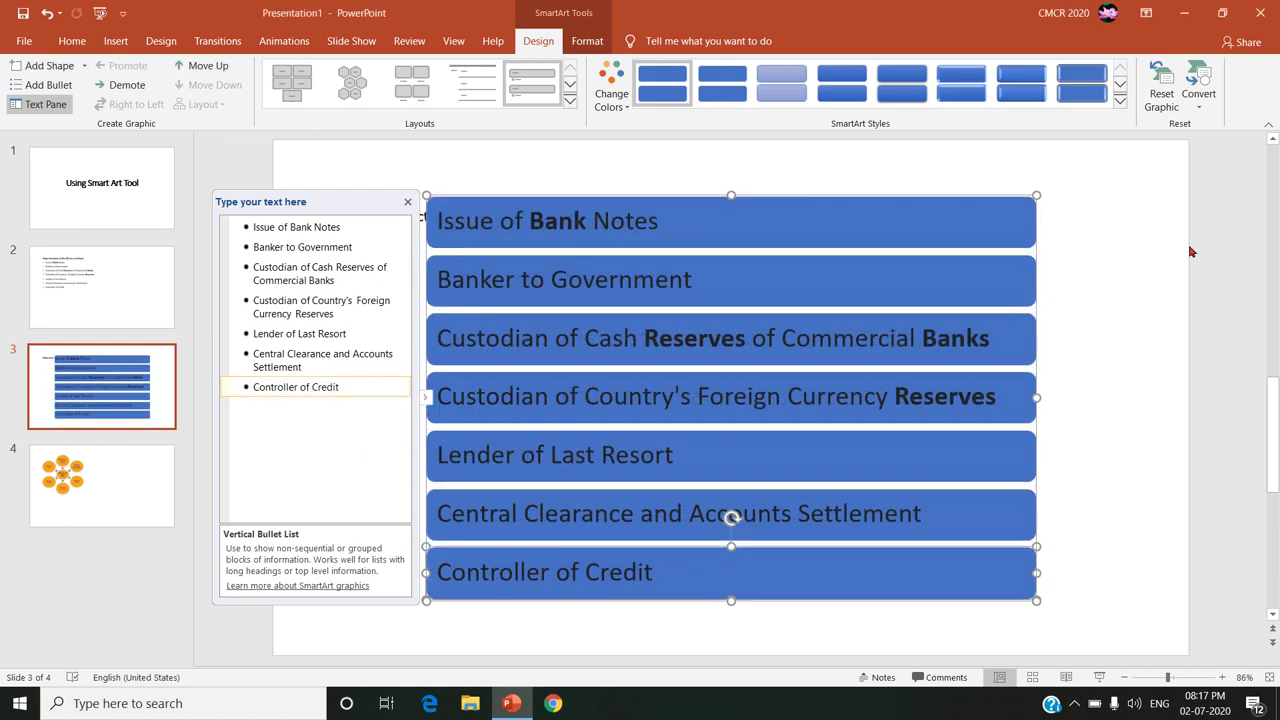
Resize the SmartArt graphic from its upper edge so it sits below the "Major functions of the RBI" heading
left_click(950, 163)
left_click(938, 262)
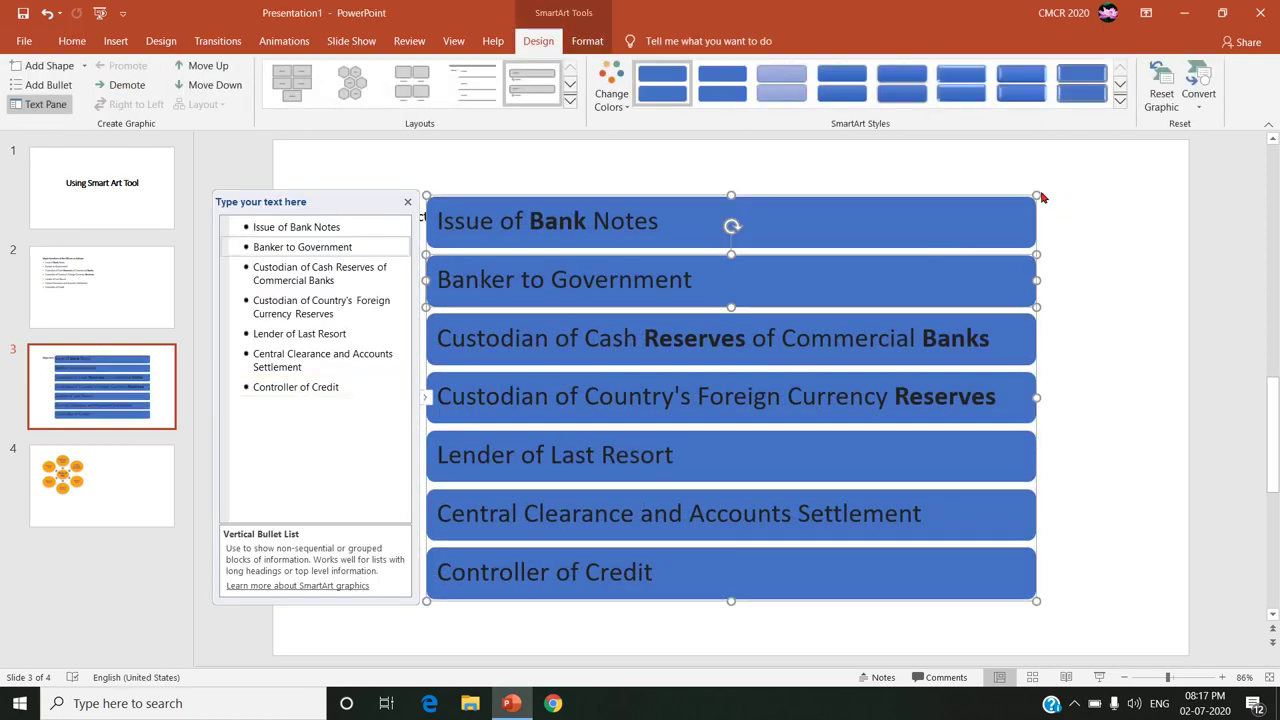
left_click_drag(410, 615, 1043, 340)
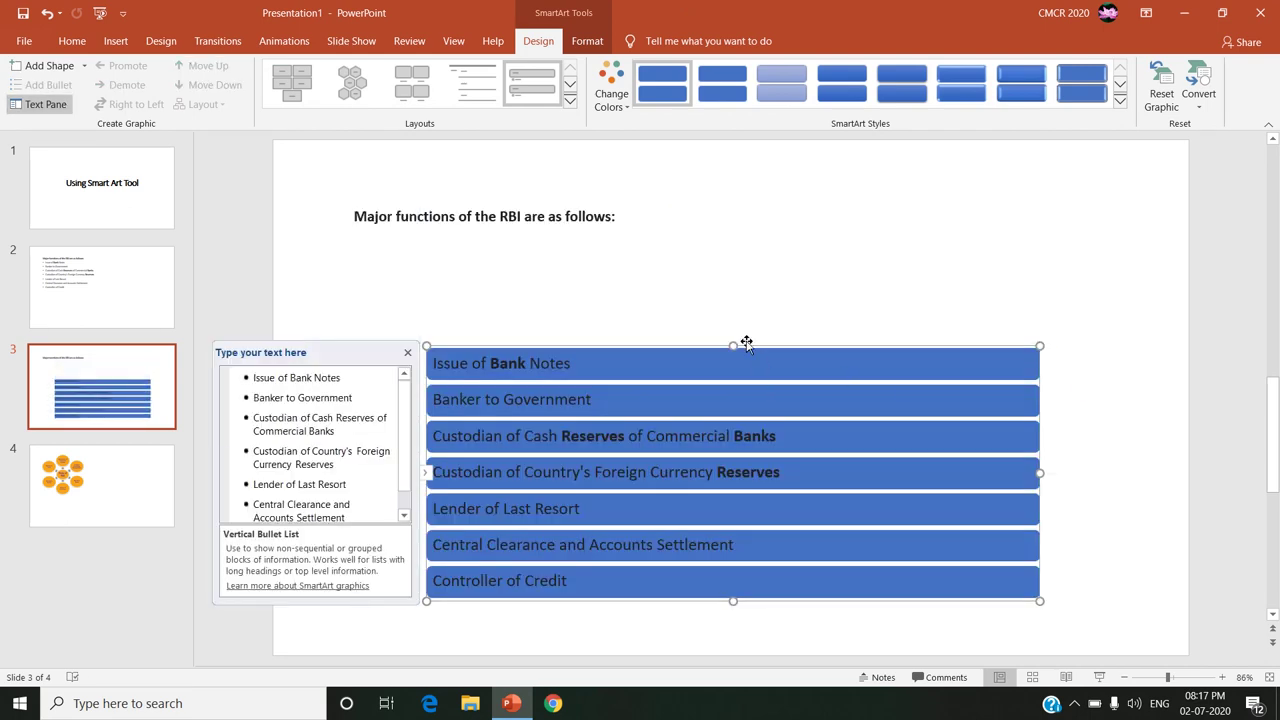
left_click_drag(734, 343, 737, 283)
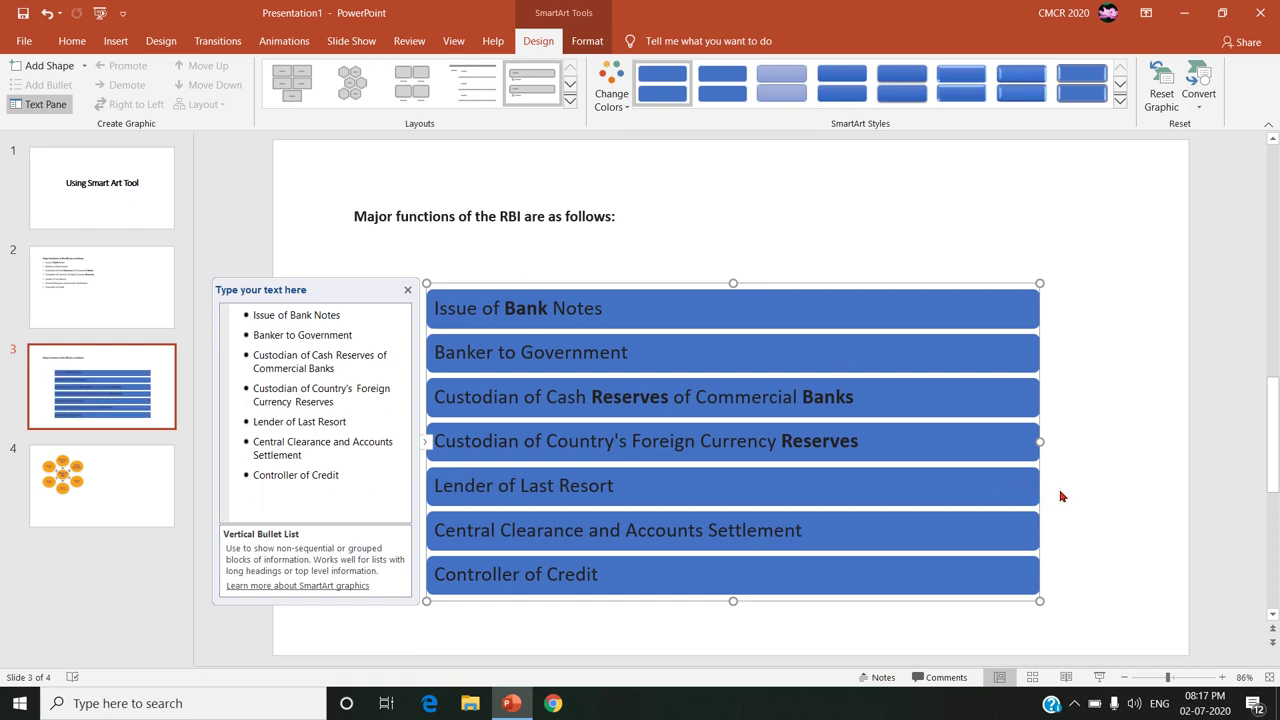
Change the SmartArt layout to Vertical Box List and recolor it with Colorful Range - Accent Colors 4 to 5
left_click(569, 100)
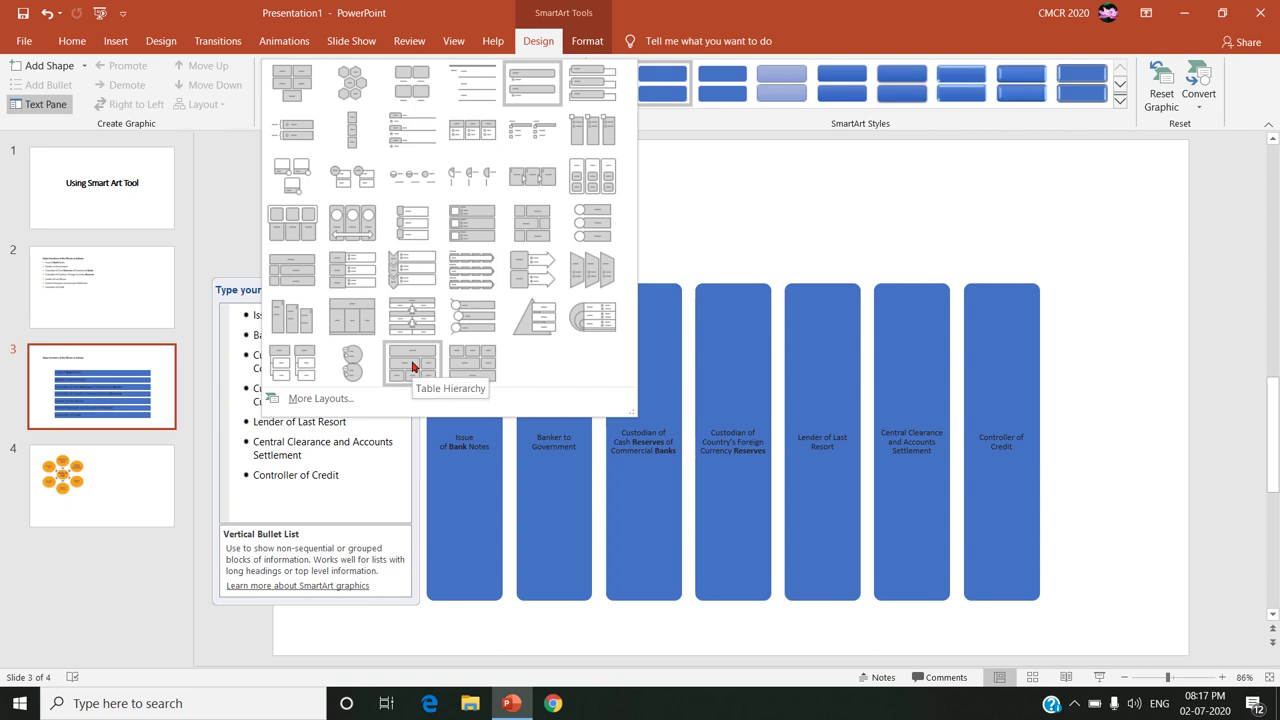
left_click(593, 80)
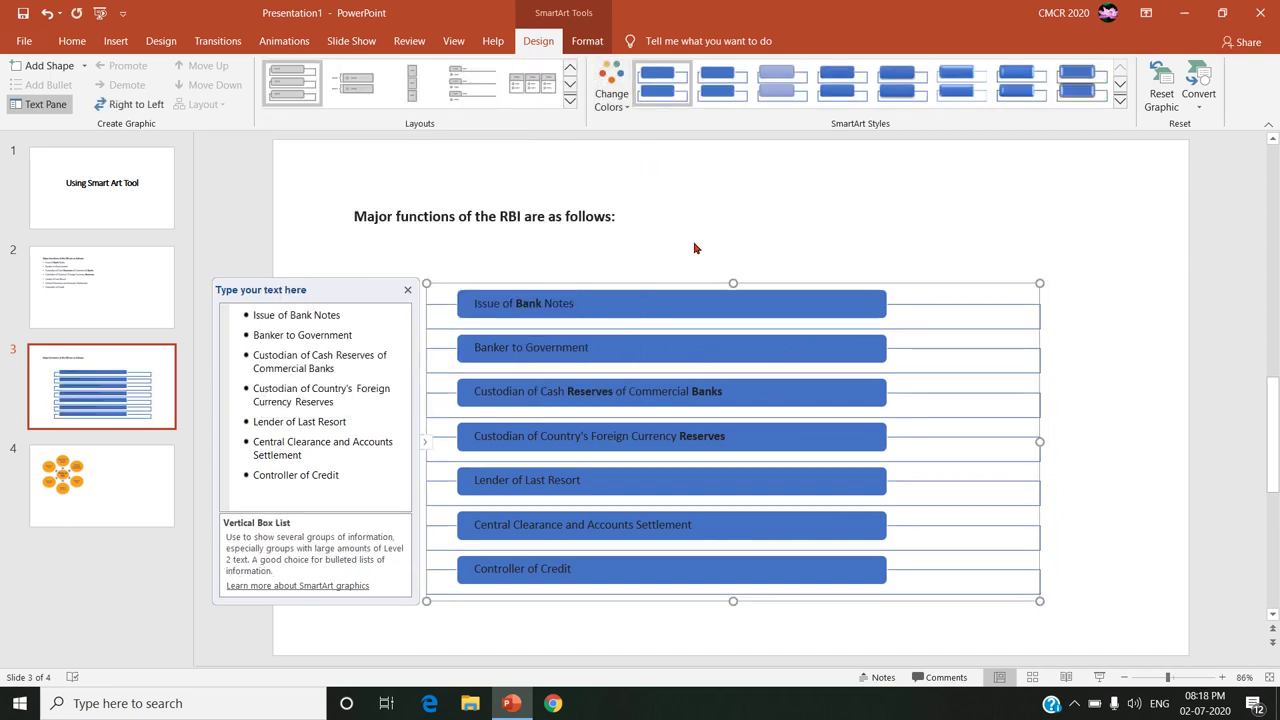
left_click(615, 97)
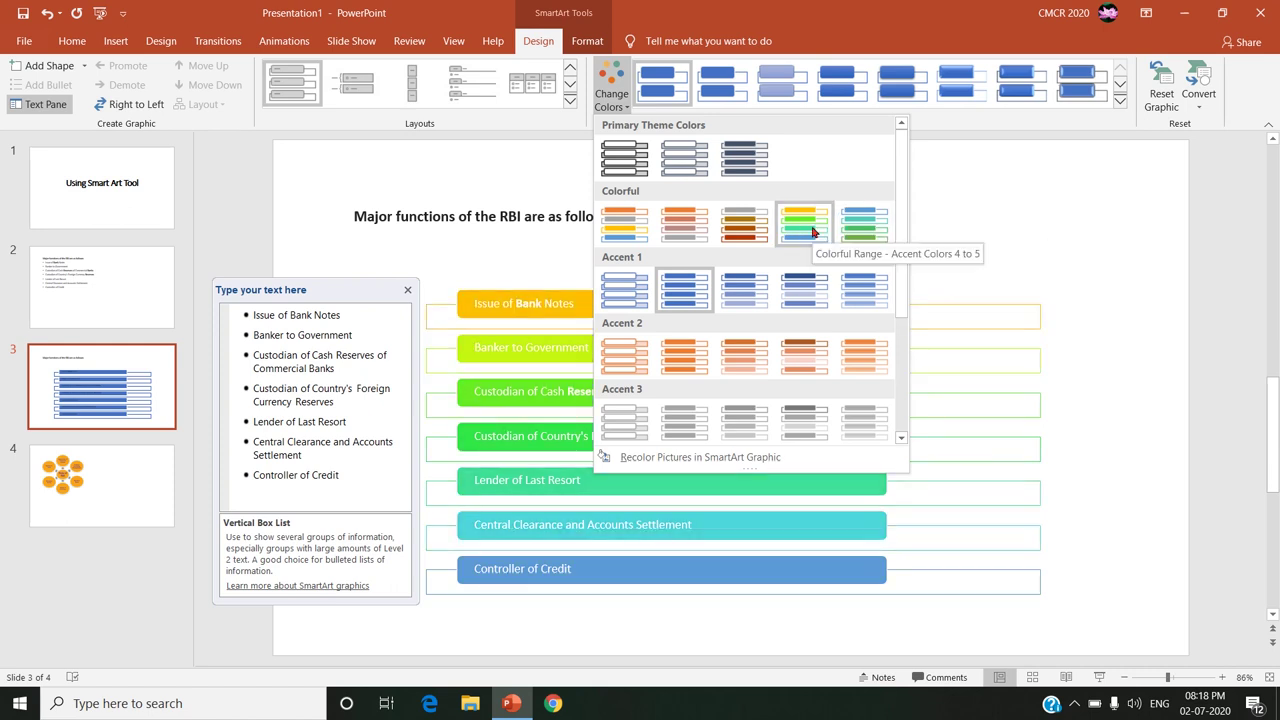
left_click(812, 232)
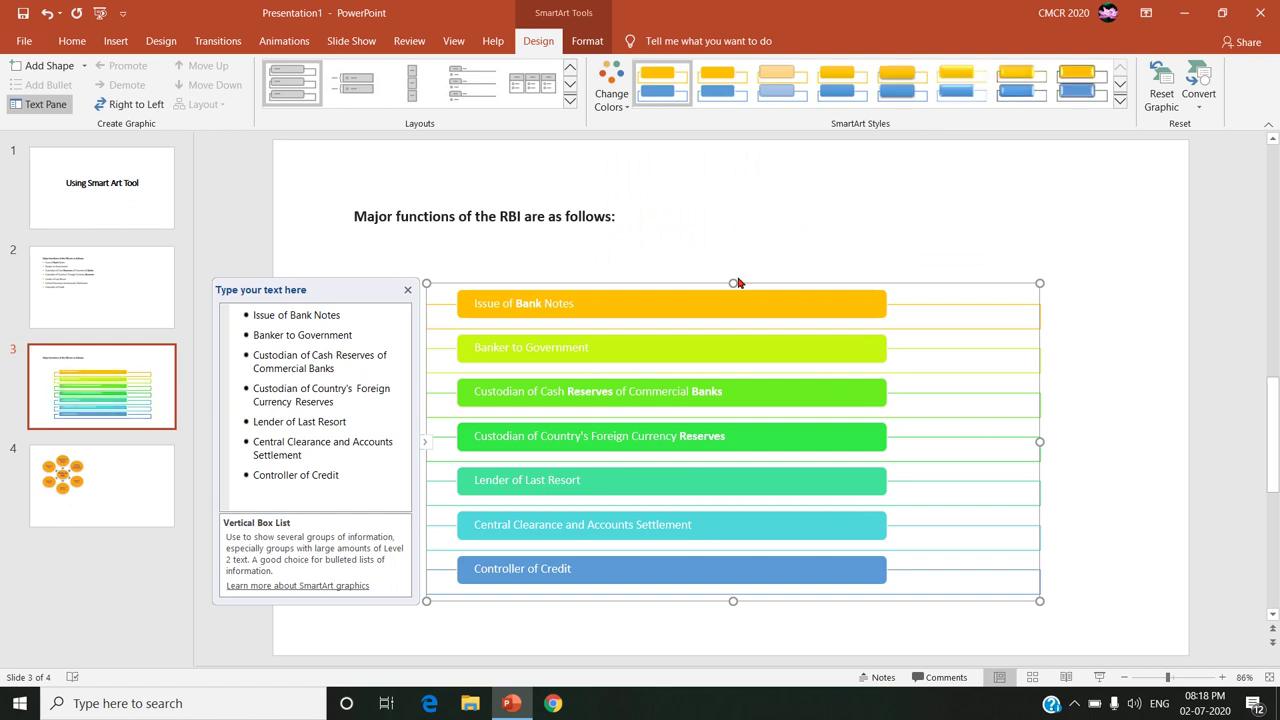
Stretch the SmartArt graphic upward to just under the heading, move it down slightly, and deselect it
left_click_drag(733, 280, 733, 232)
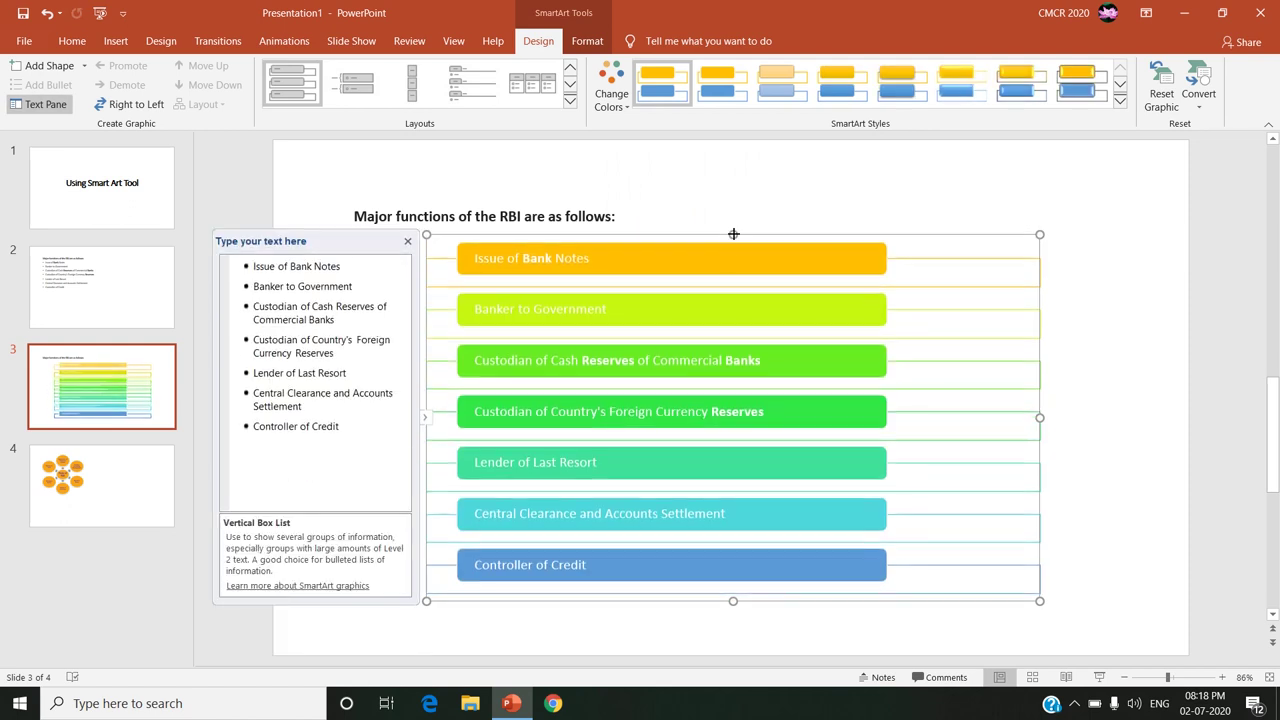
left_click(794, 622)
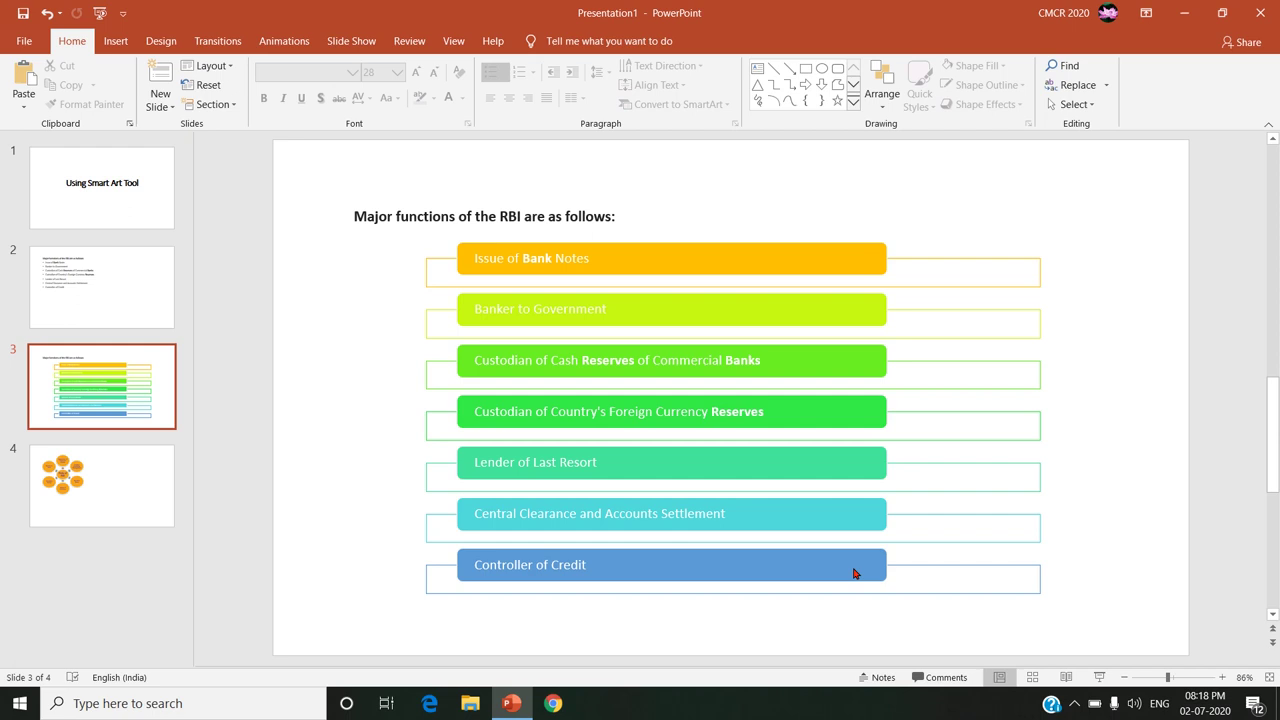
left_click(857, 415)
left_click_drag(929, 231, 929, 238)
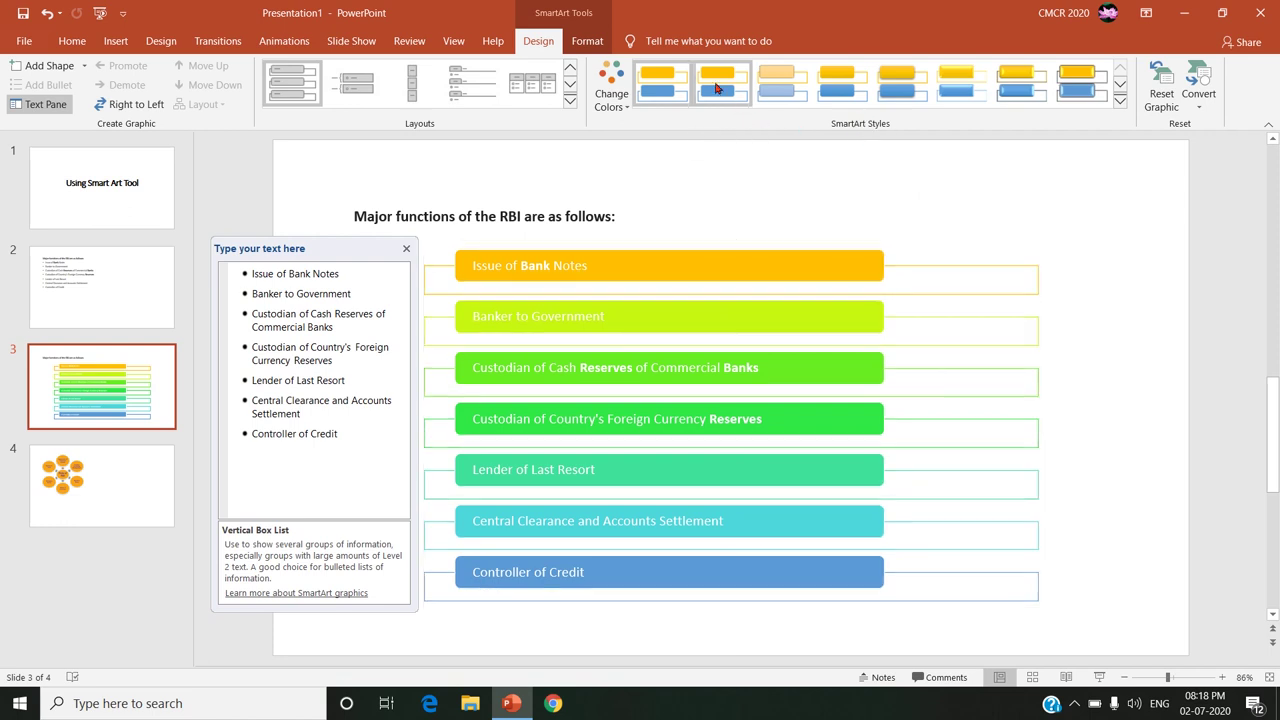
left_click(778, 238)
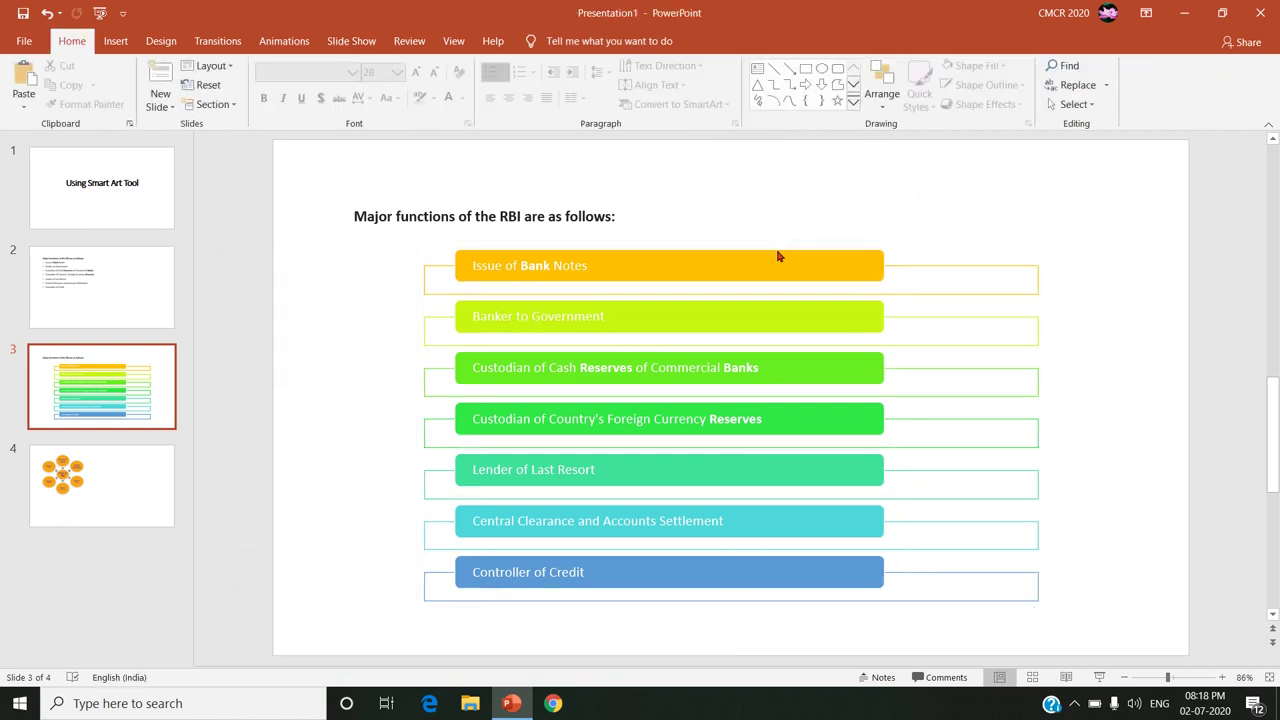
Apply the light gradient SmartArt style with thin dark outlines and black text from the Best Match for Document group, then deselect the graphic
left_click(778, 257)
left_click(777, 89)
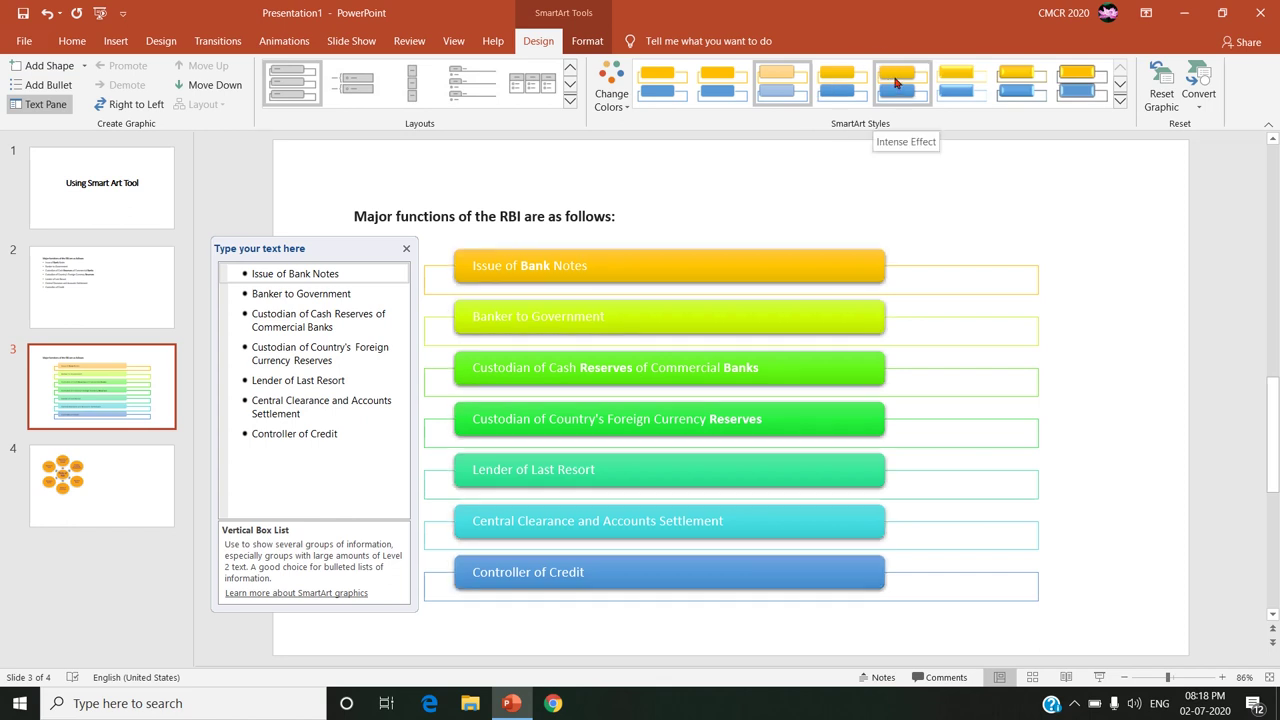
left_click(1120, 101)
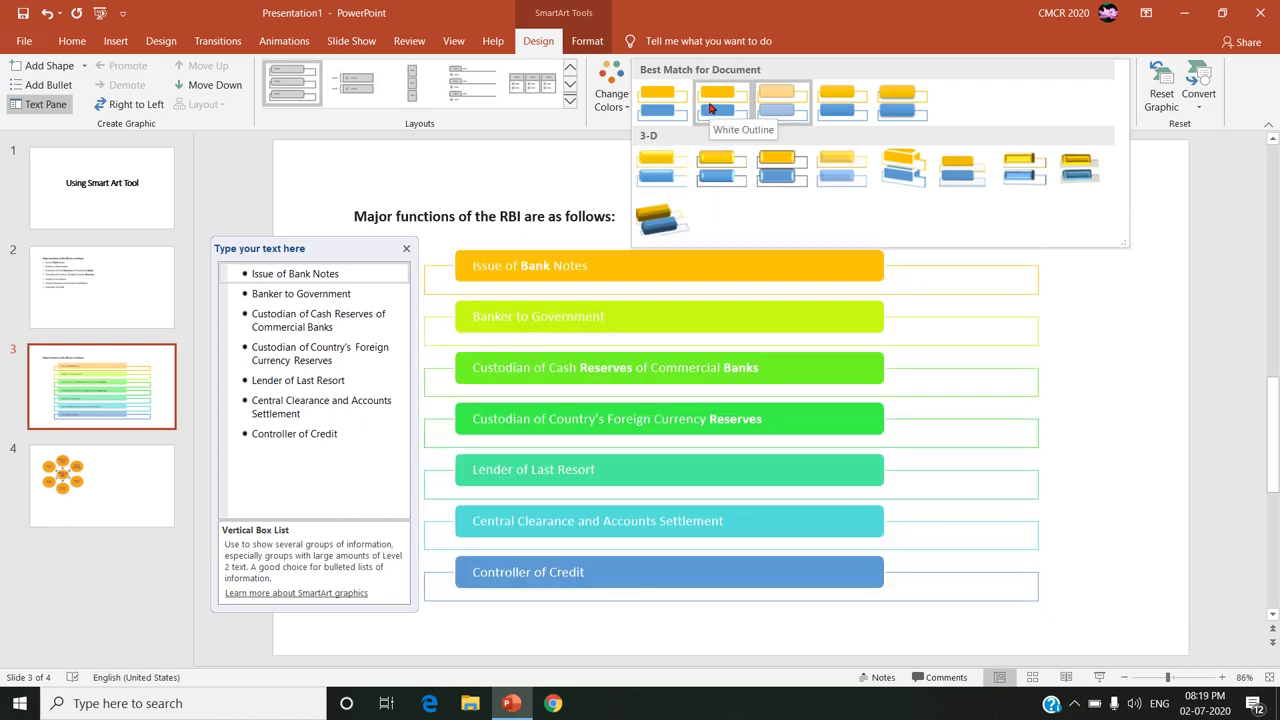
left_click(758, 110)
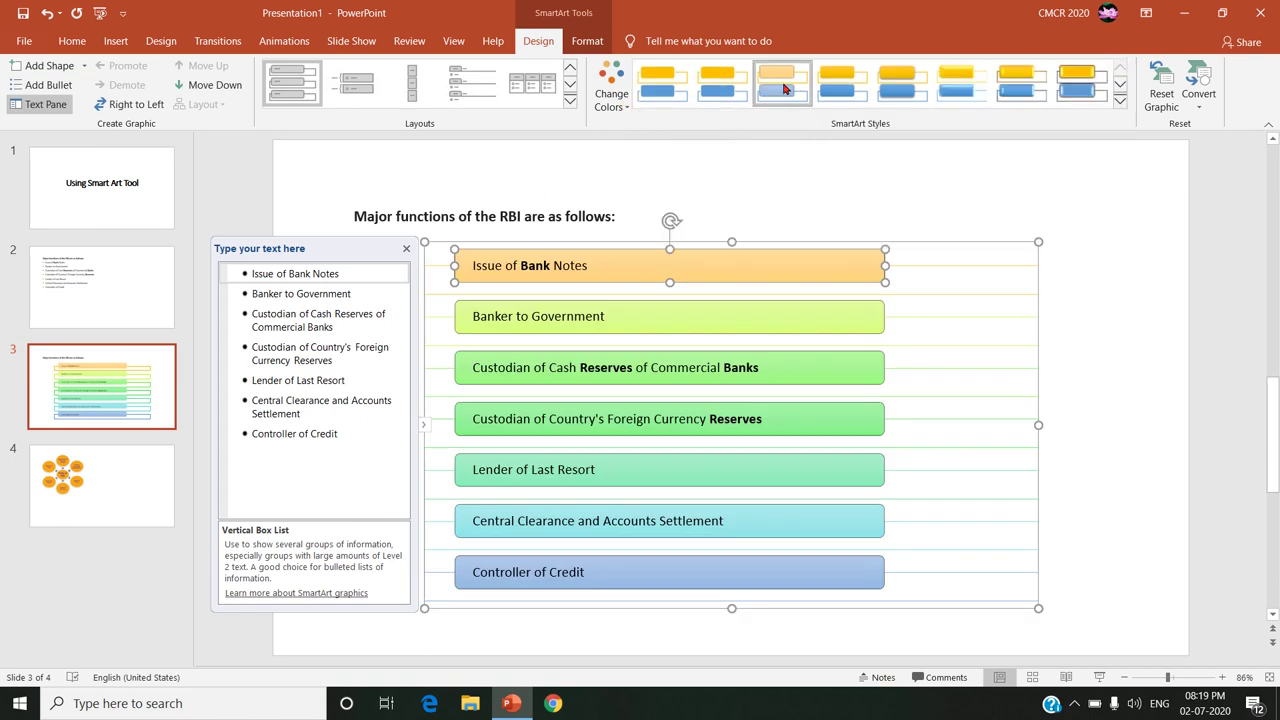
left_click(877, 245)
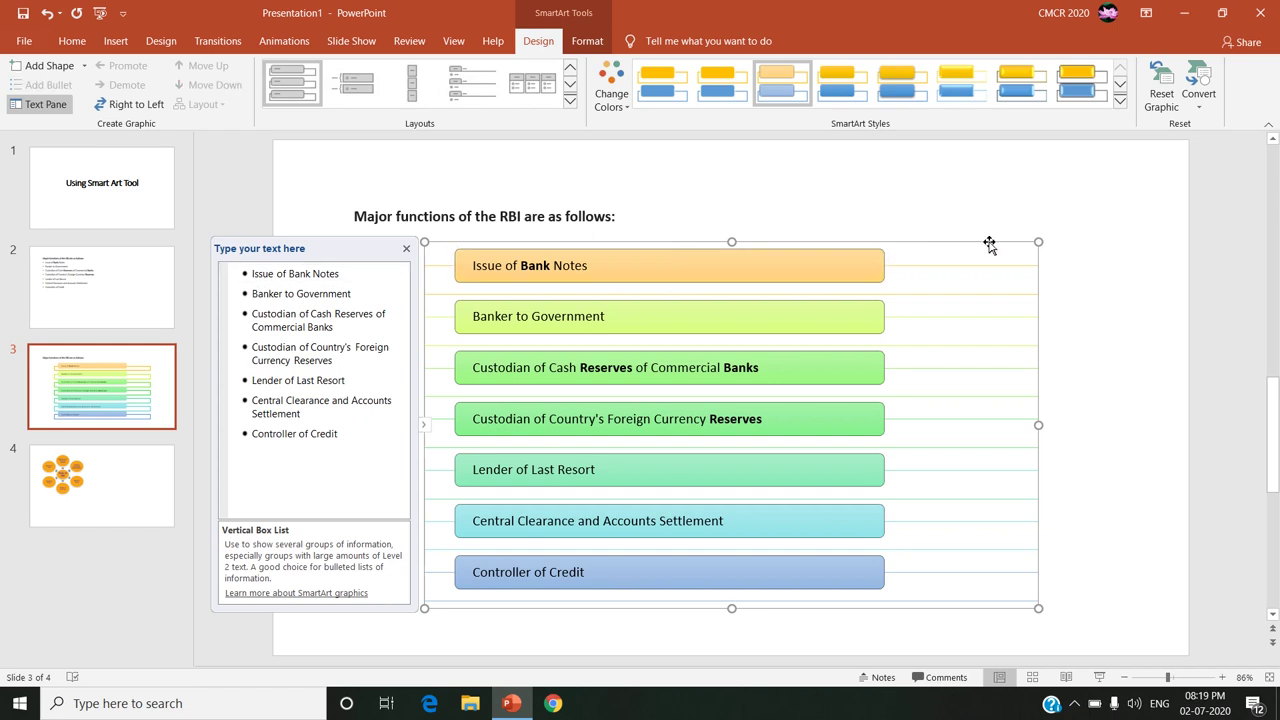
left_click(951, 187)
Set the font of all seven SmartArt text entries, Issue of Bank Notes through Controller of Credit, to Adobe Fan Heiti Std B
left_click(516, 419)
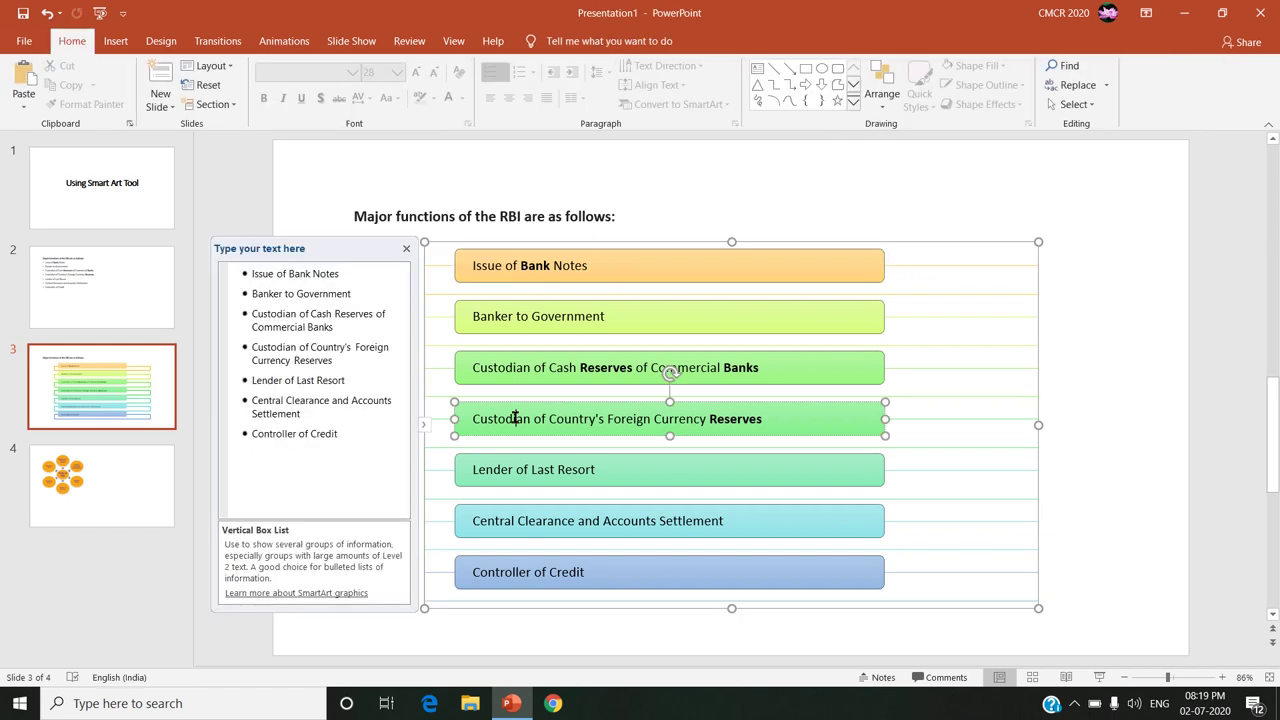
left_click(251, 273)
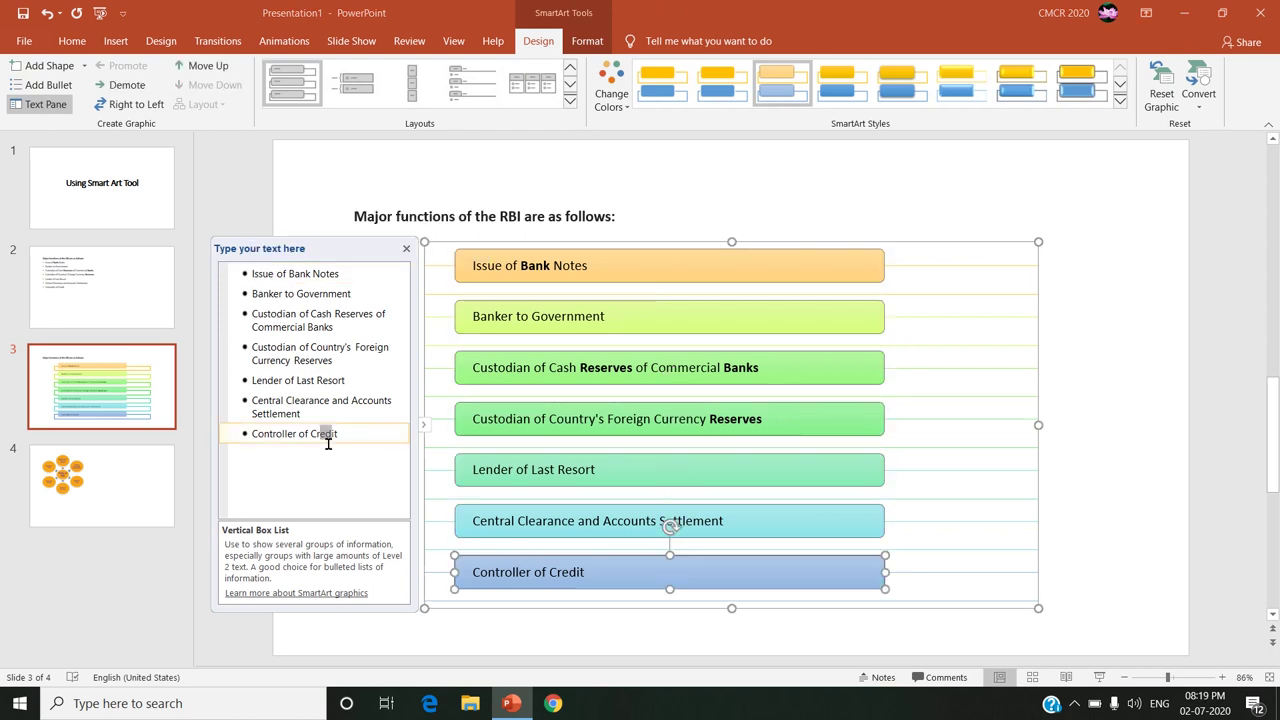
left_click_drag(299, 347, 251, 257)
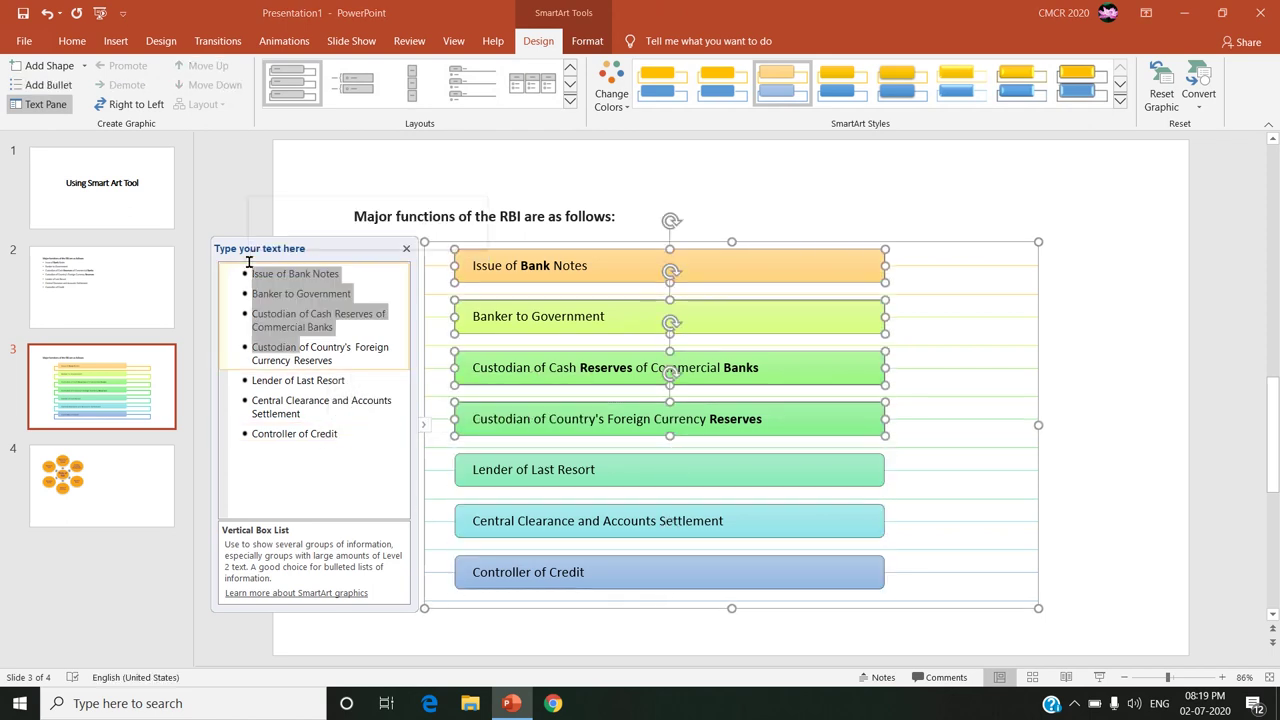
left_click(72, 41)
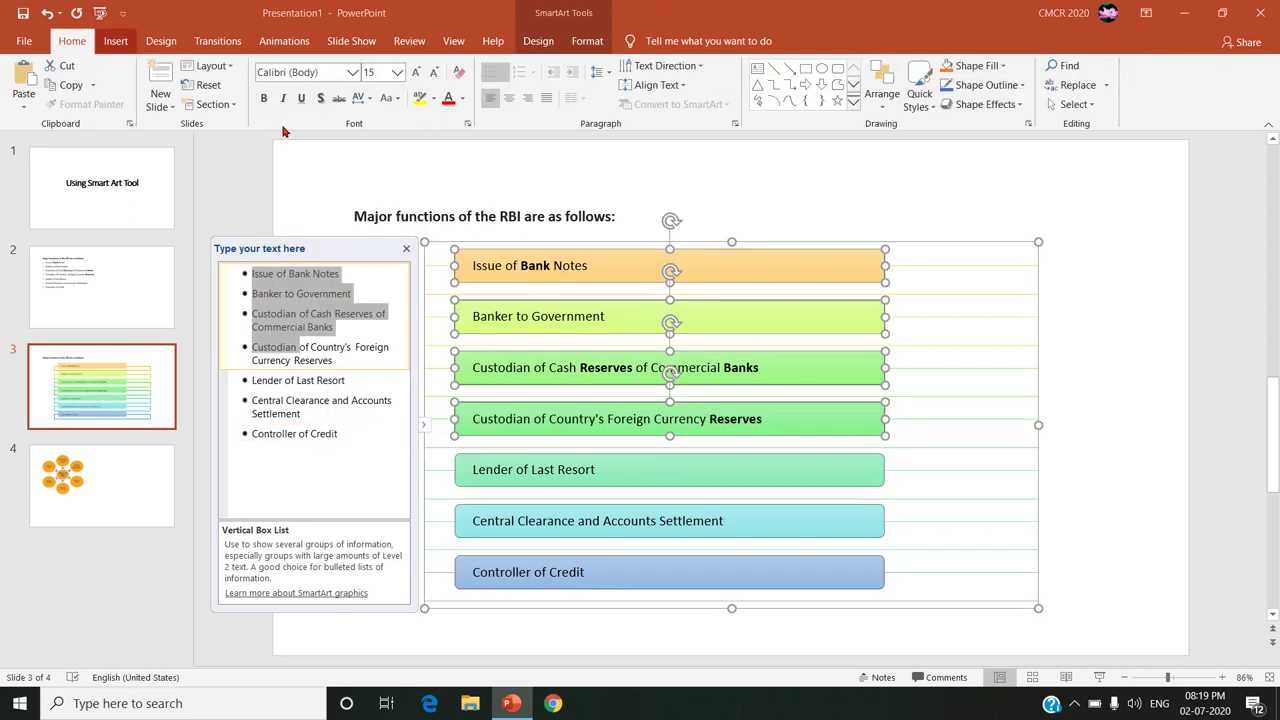
left_click(350, 436)
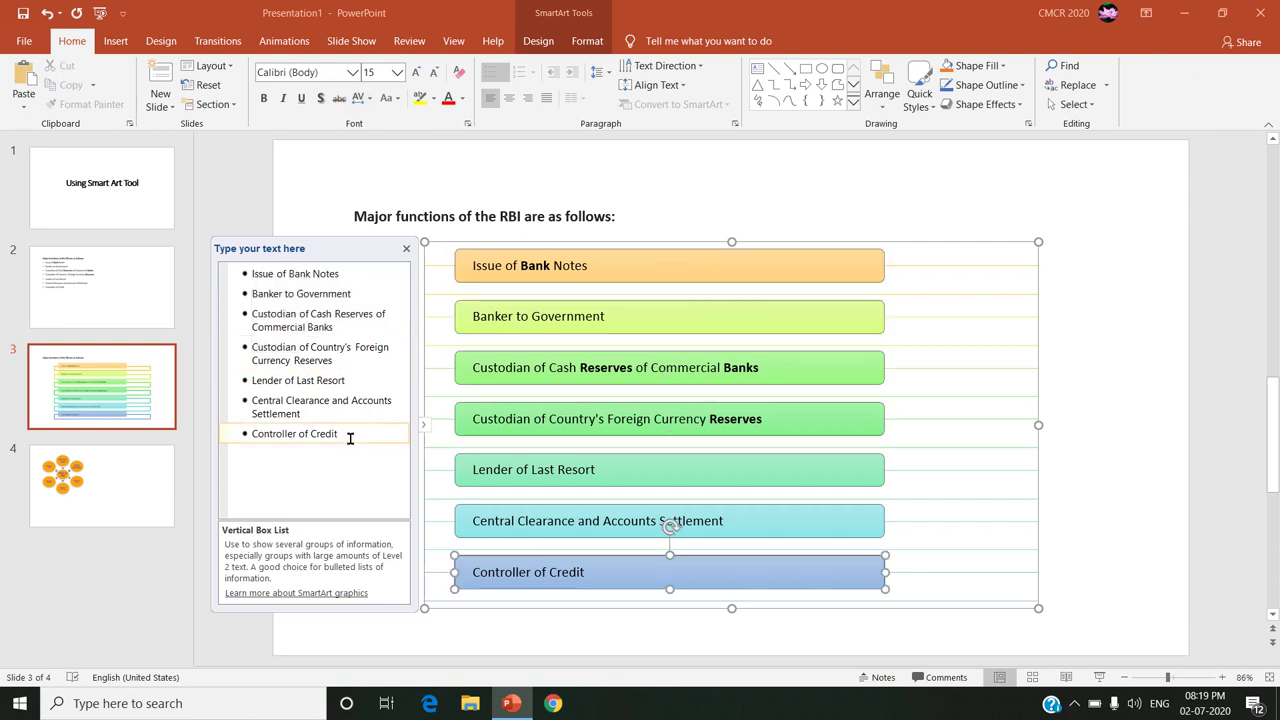
key("Up")
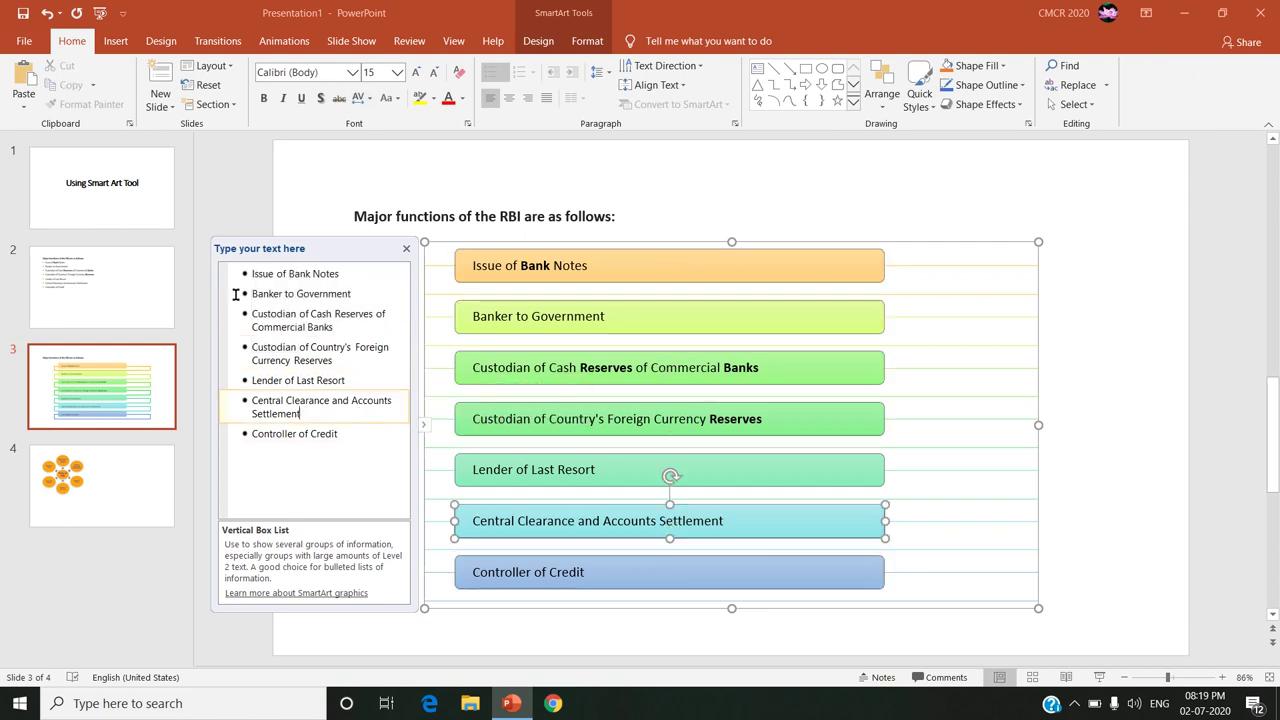
left_click_drag(250, 273, 354, 434)
left_click(352, 72)
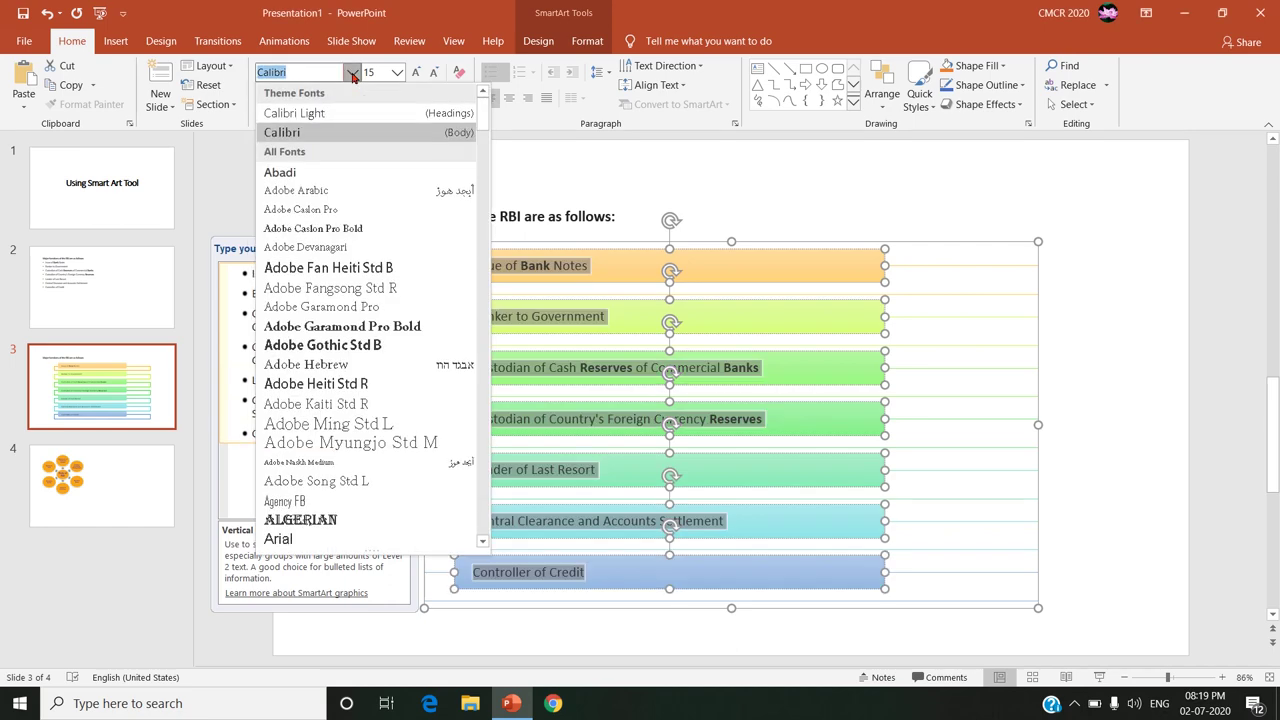
left_click(349, 268)
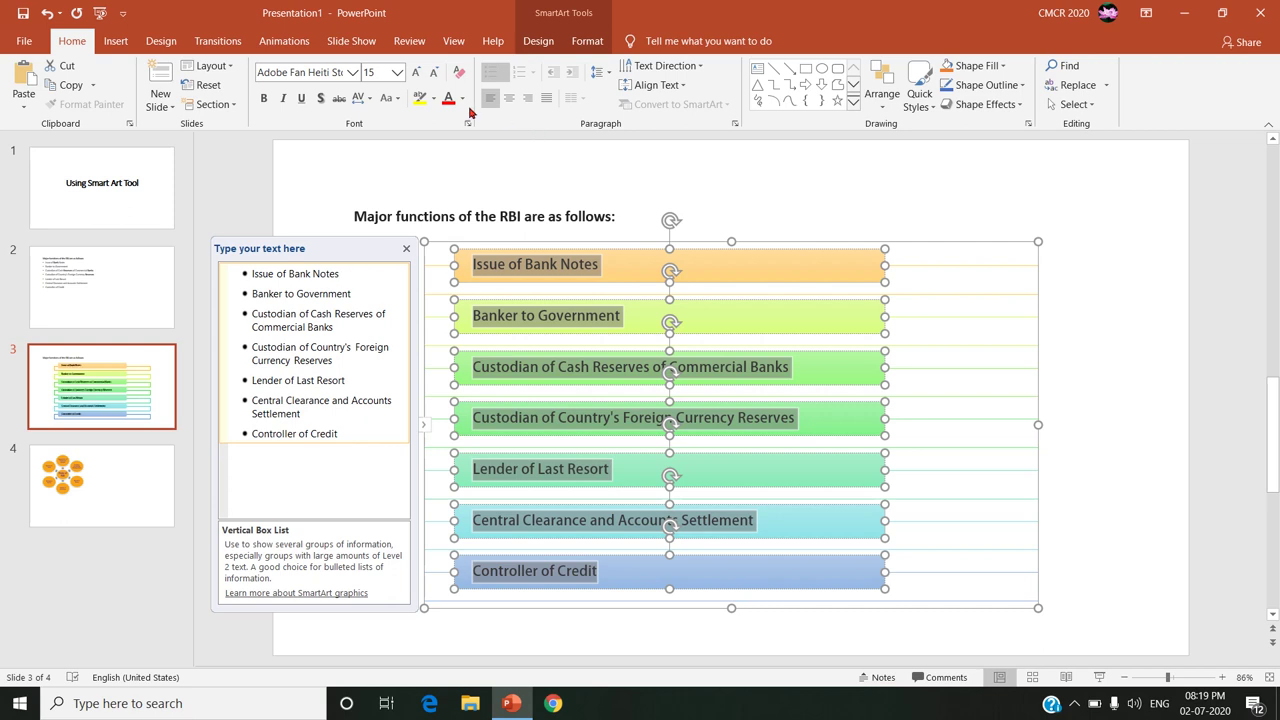
left_click(1175, 410)
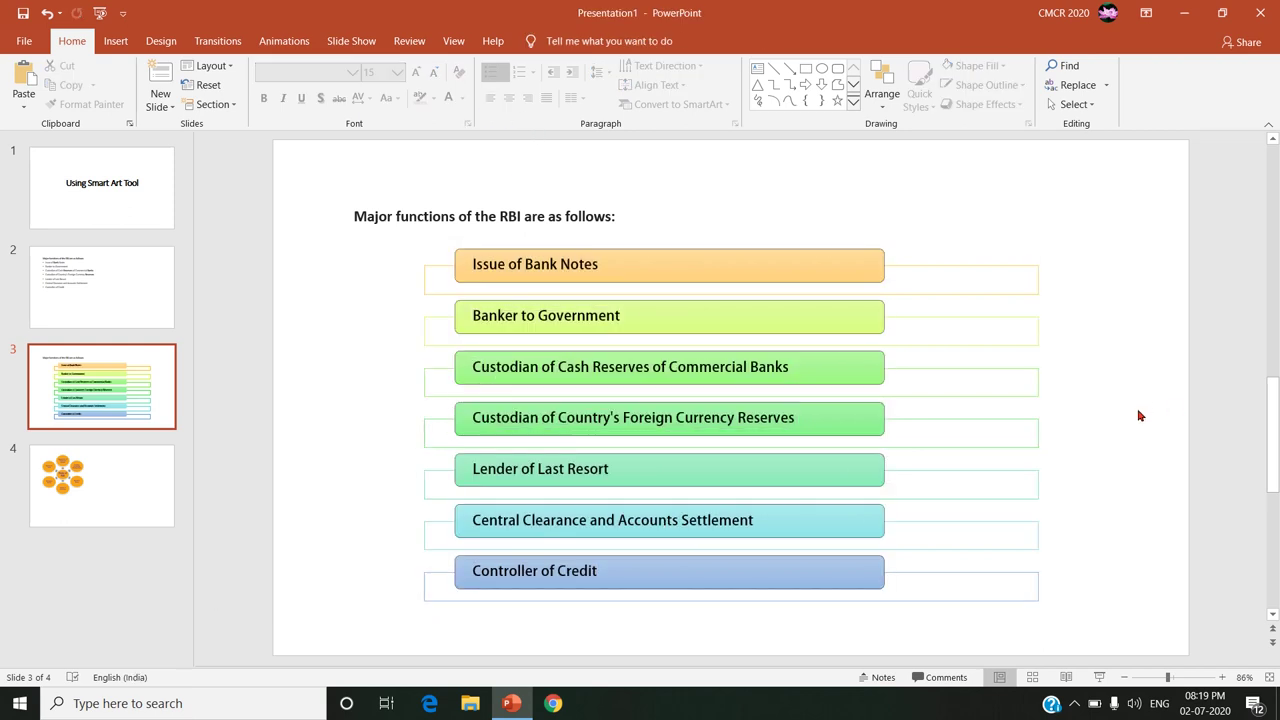
Apply the Float Up entrance animation from the Moderate effects to the whole SmartArt graphic
left_click(471, 219)
left_click(937, 601)
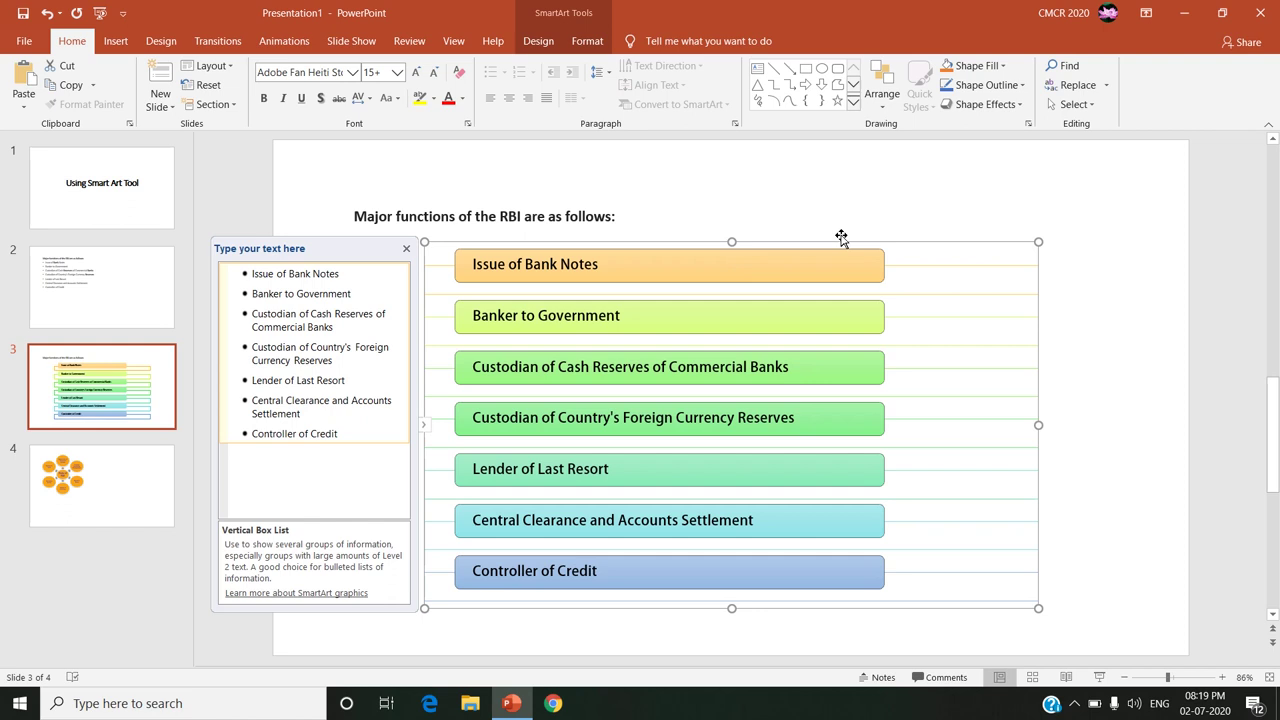
left_click(284, 41)
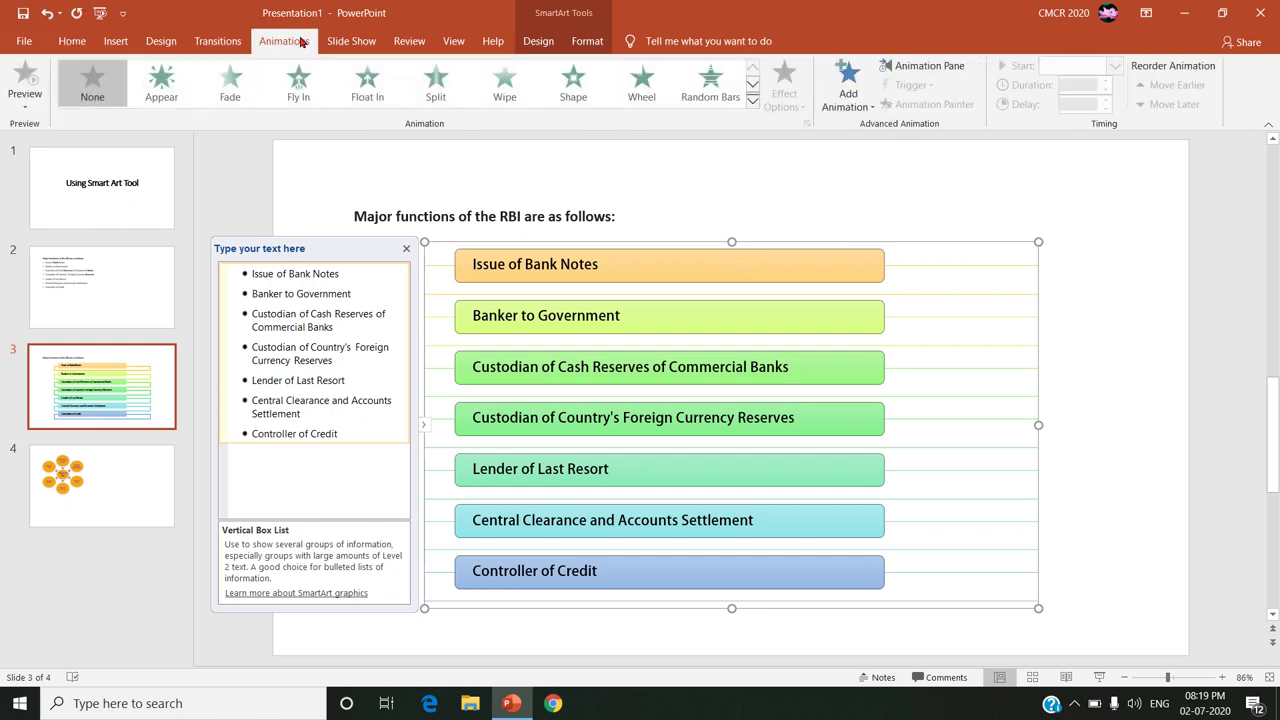
left_click(753, 101)
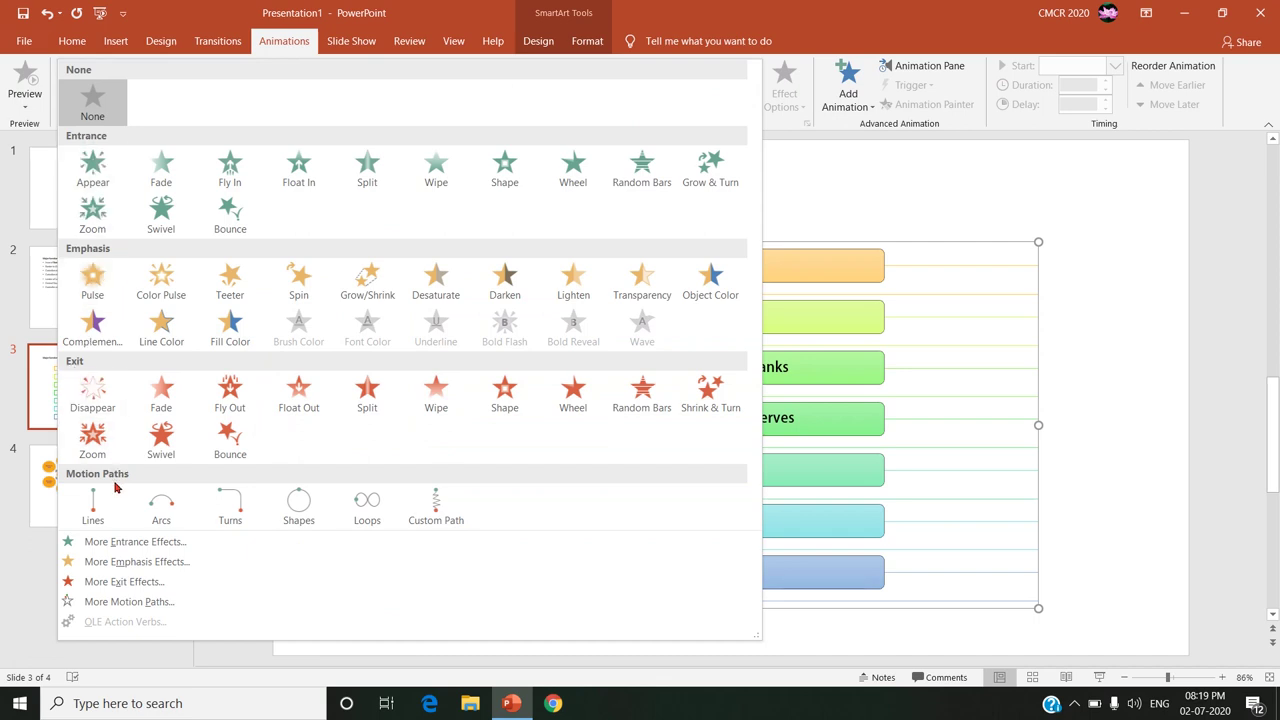
left_click(133, 545)
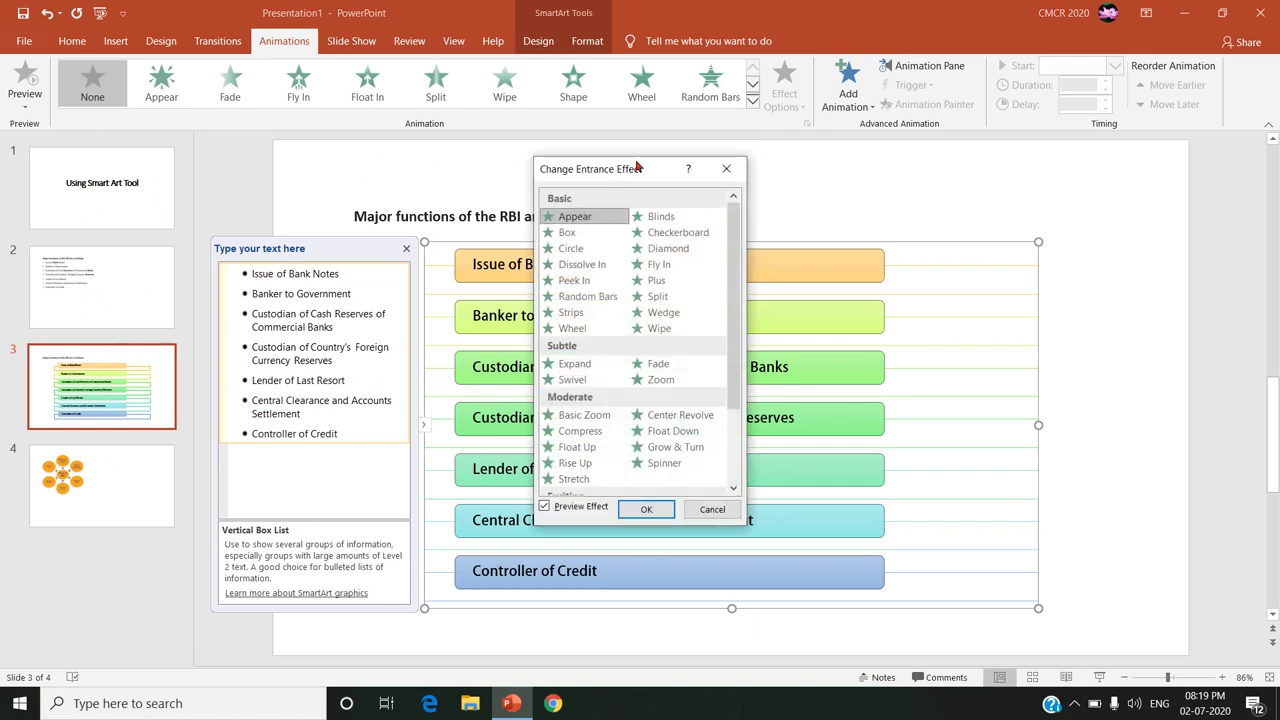
left_click_drag(636, 167, 970, 160)
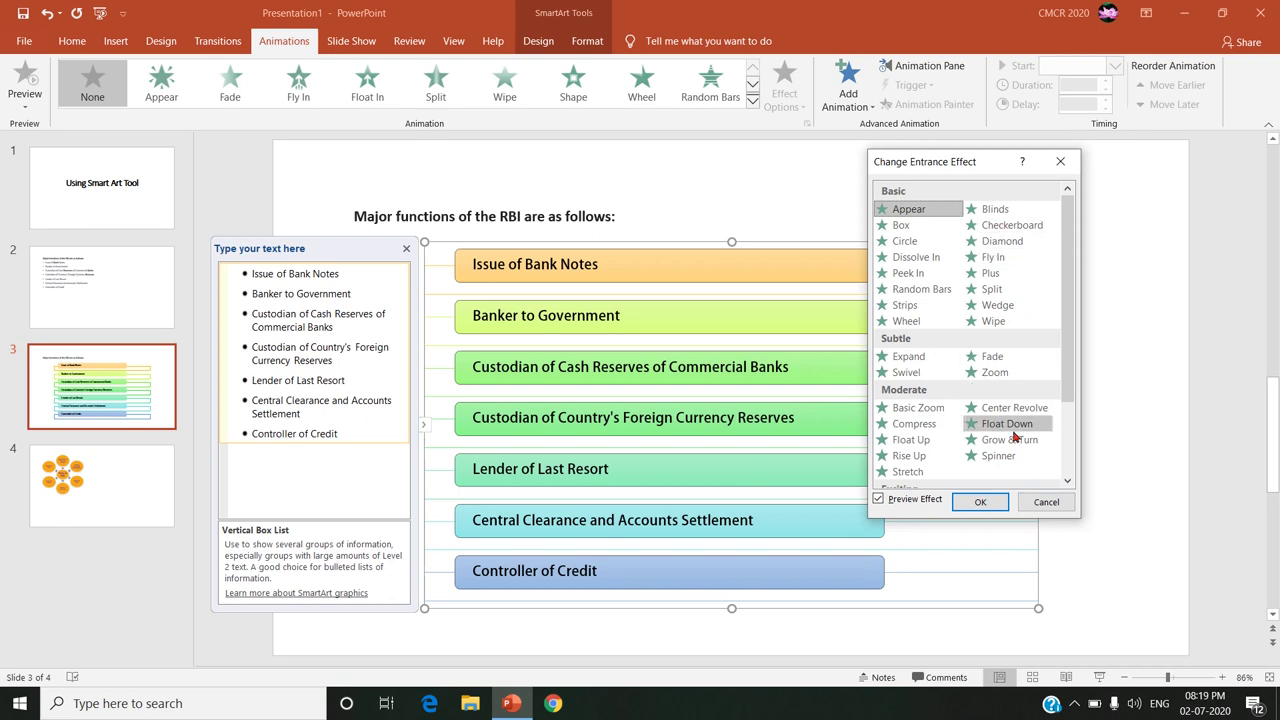
left_click(928, 442)
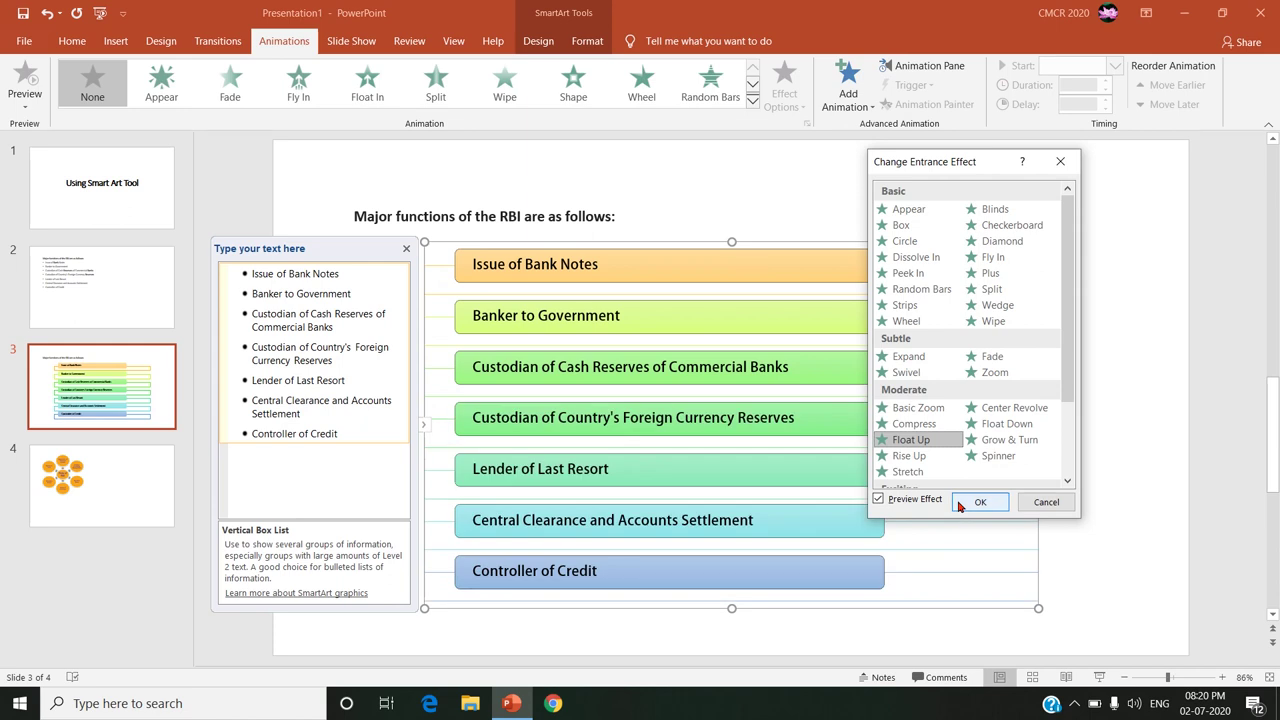
left_click(978, 502)
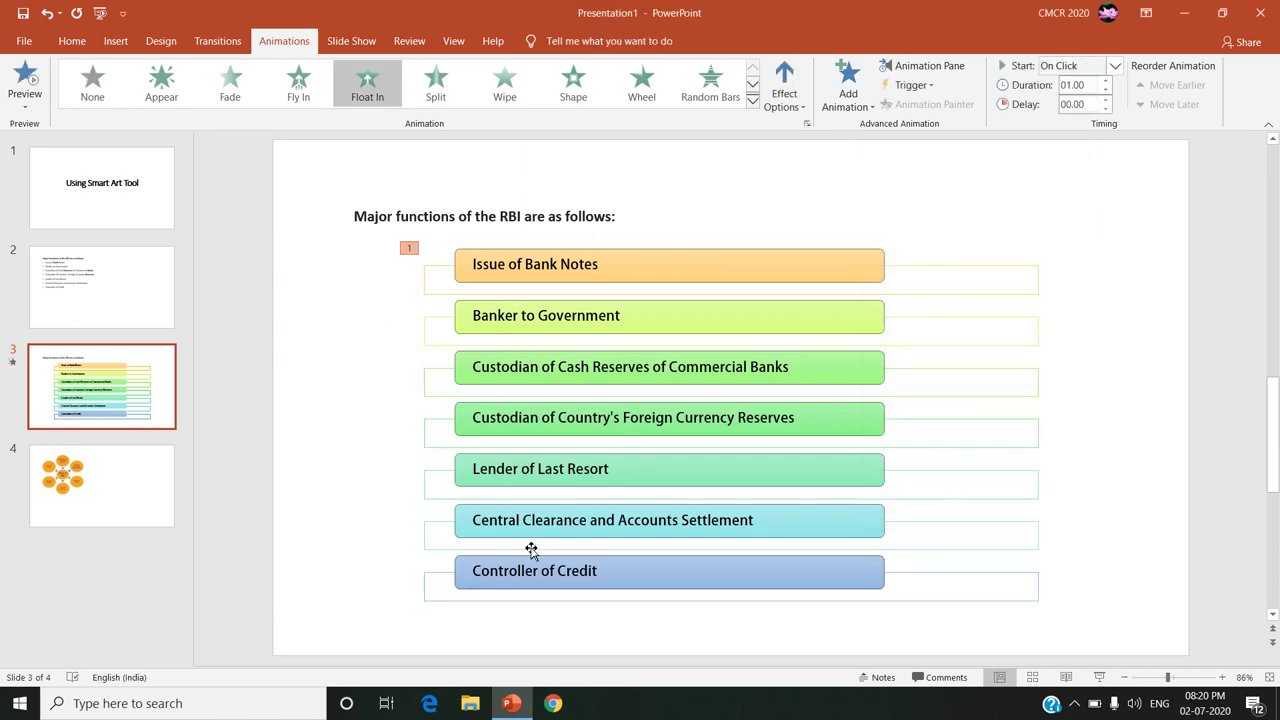
Try the Level One by One and Level at Once sequences for the SmartArt animation, ending on One by One
left_click(790, 112)
left_click(838, 392)
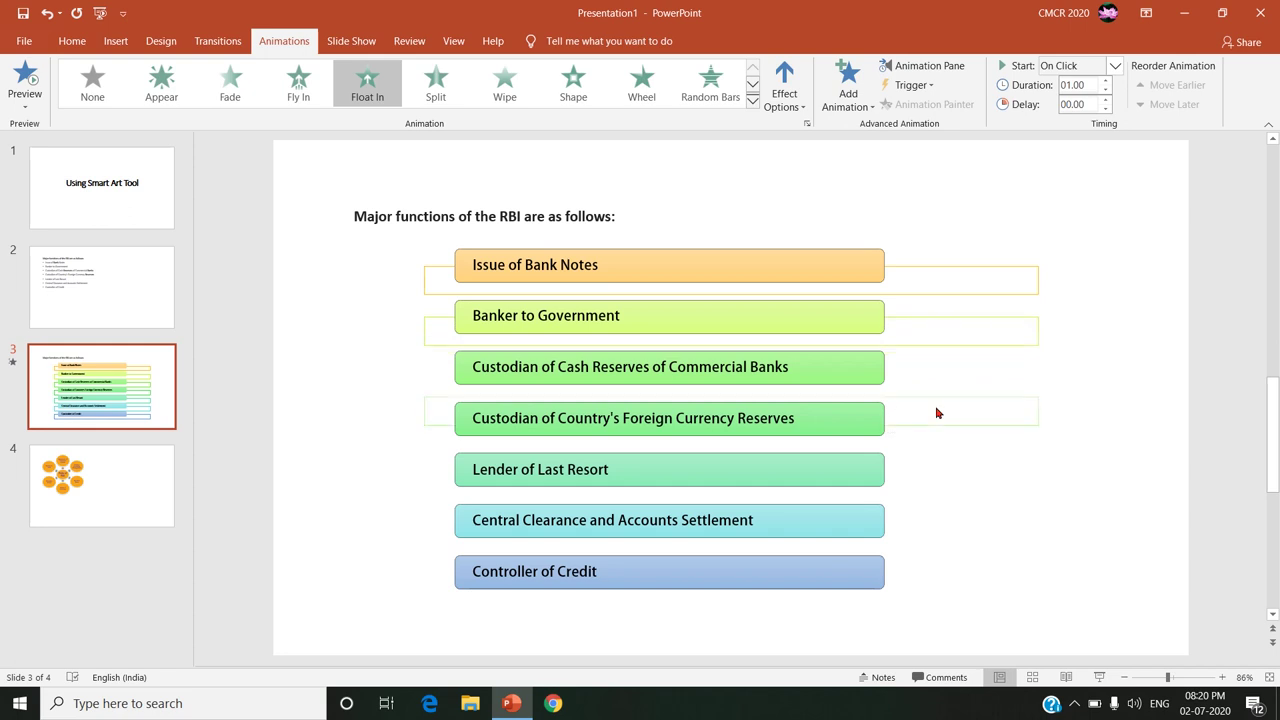
left_click(799, 103)
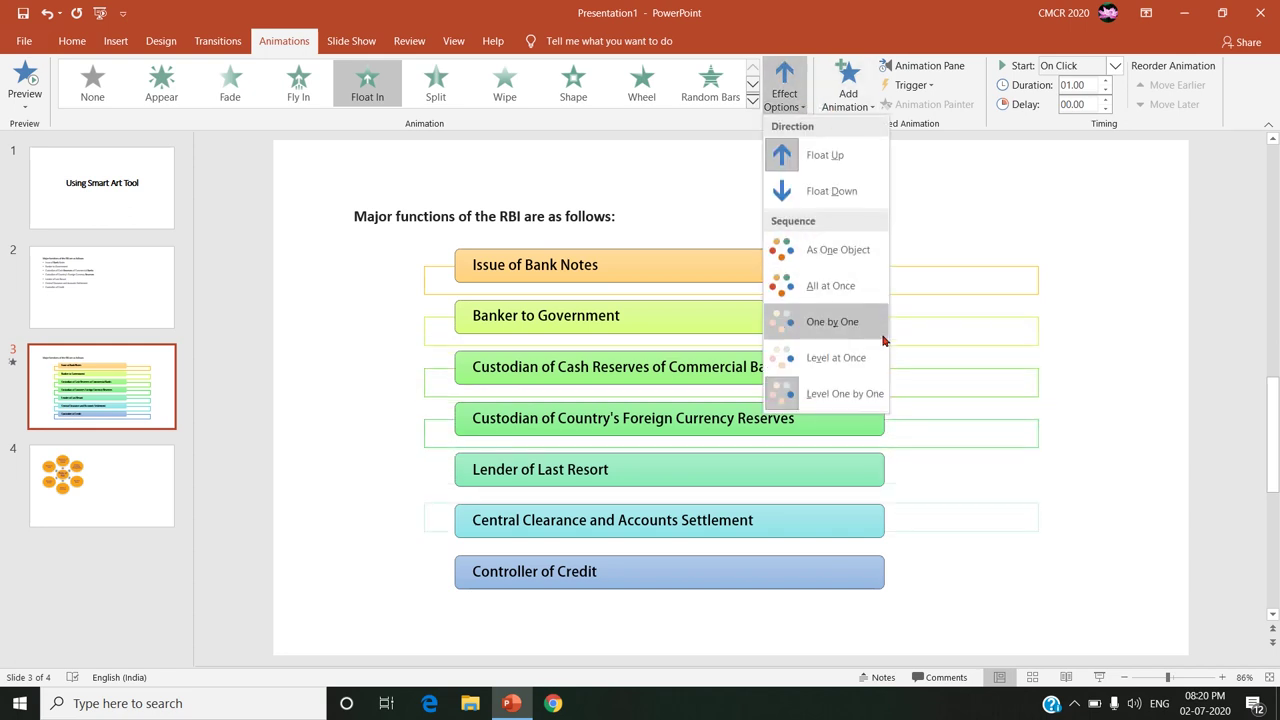
left_click(853, 357)
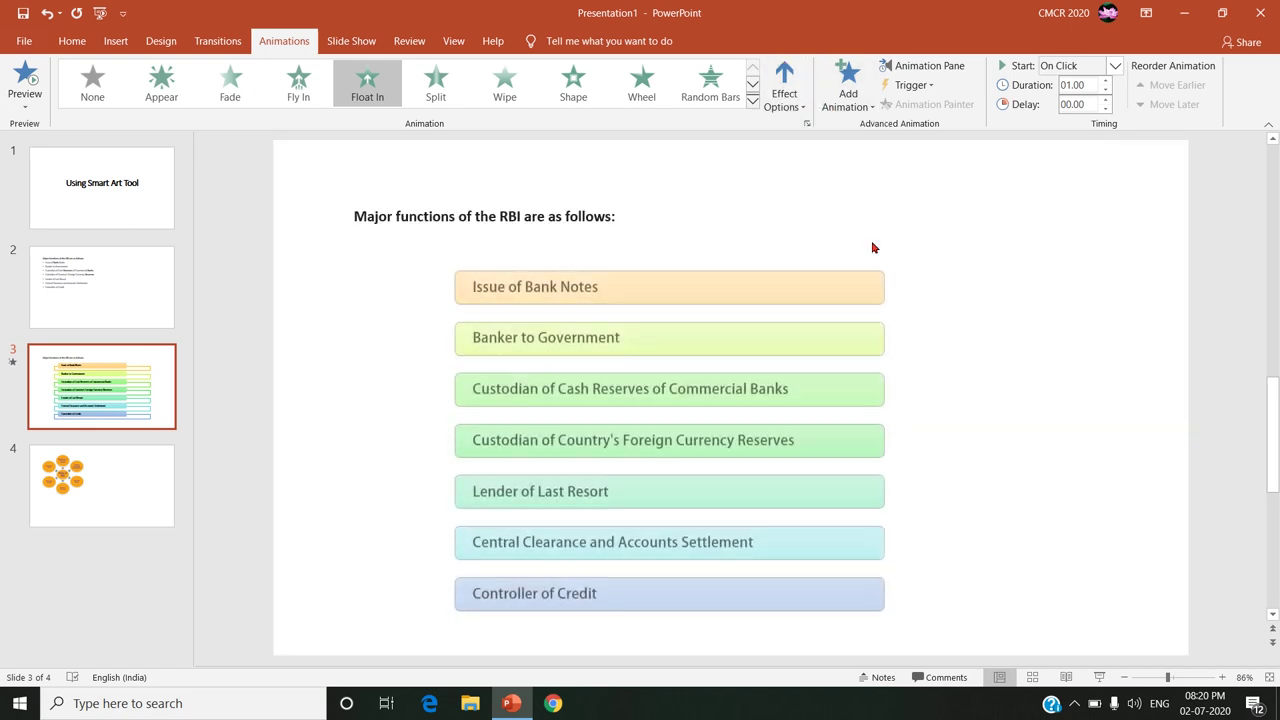
left_click(785, 95)
left_click(827, 325)
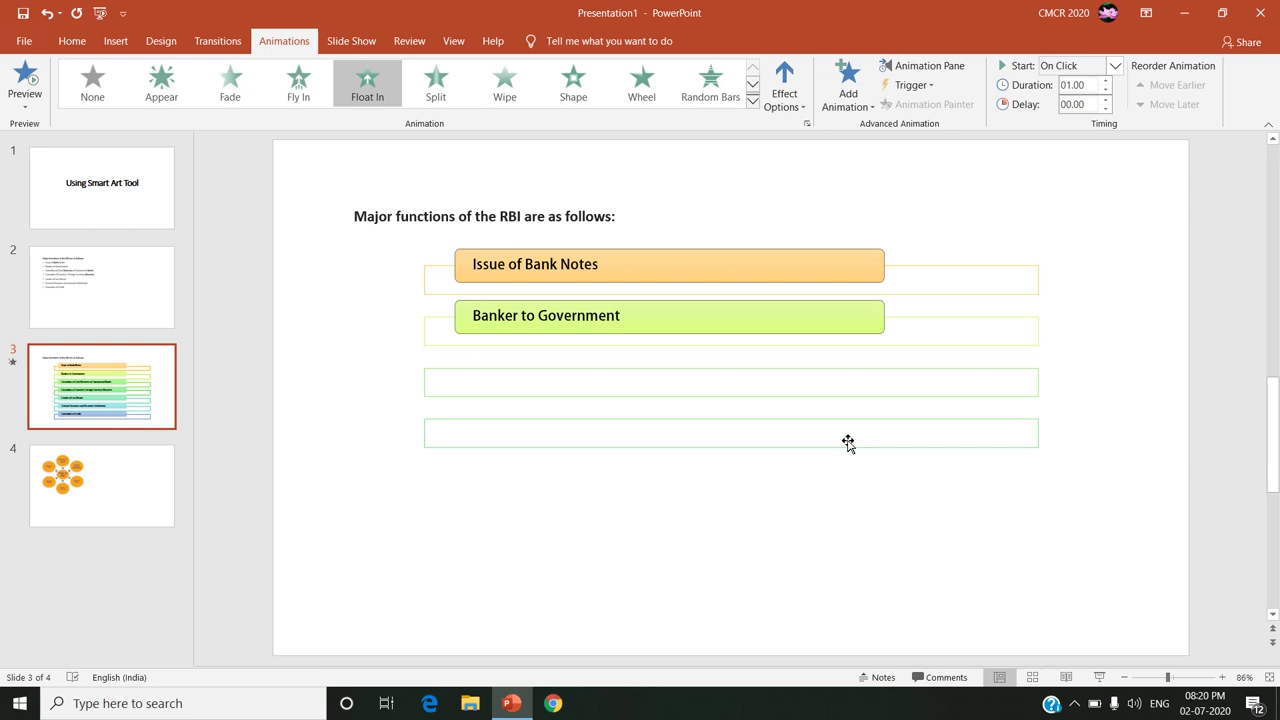
left_click(927, 340)
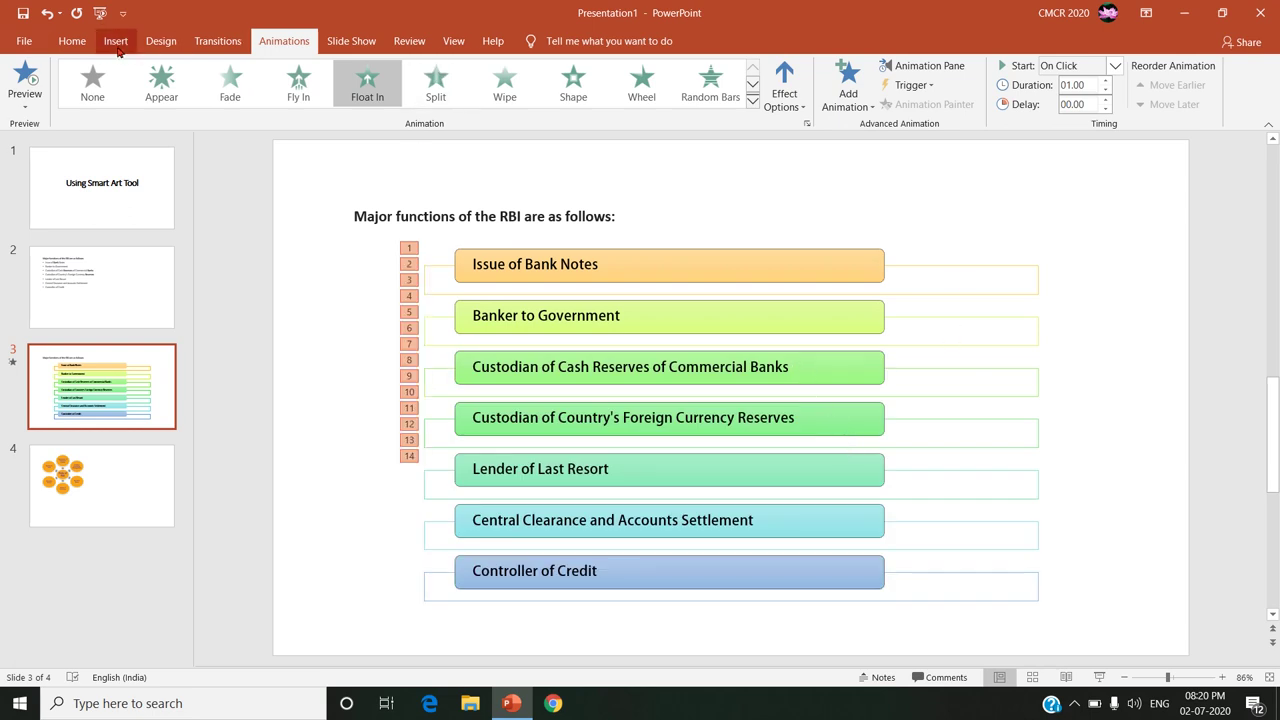
Change the SmartArt layout to Vertical Bullet List
left_click(160, 41)
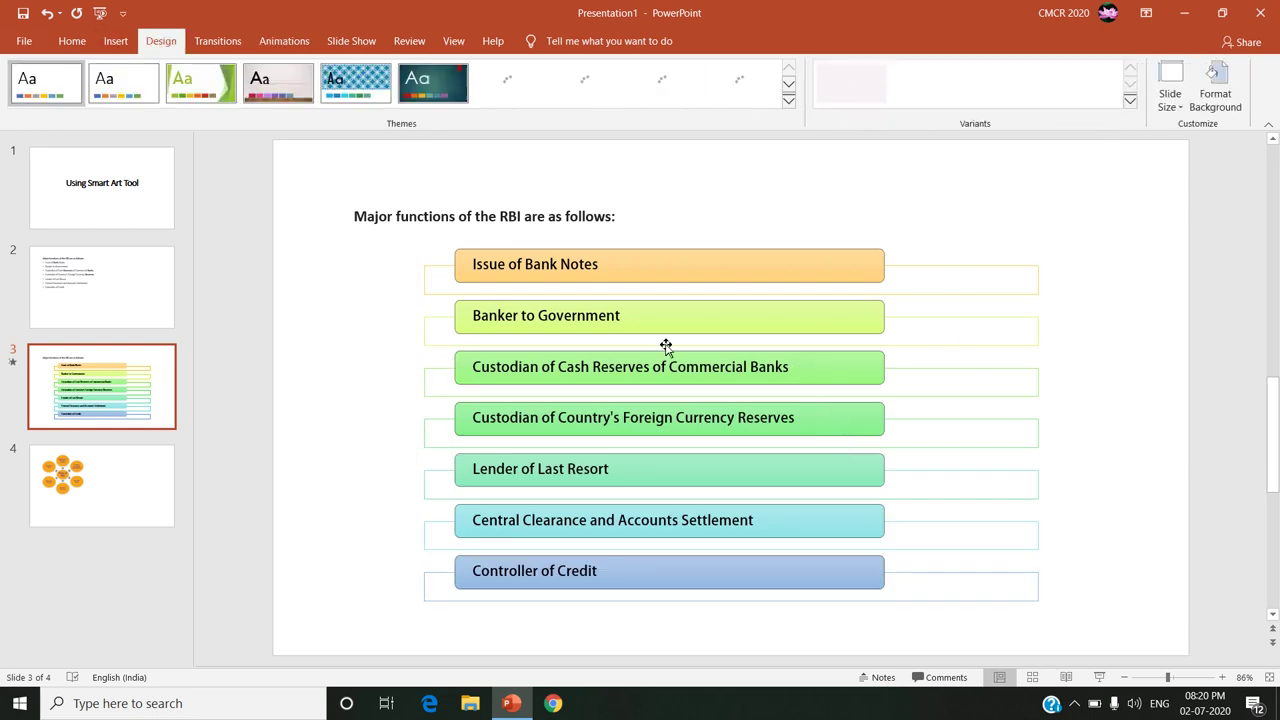
left_click(887, 348)
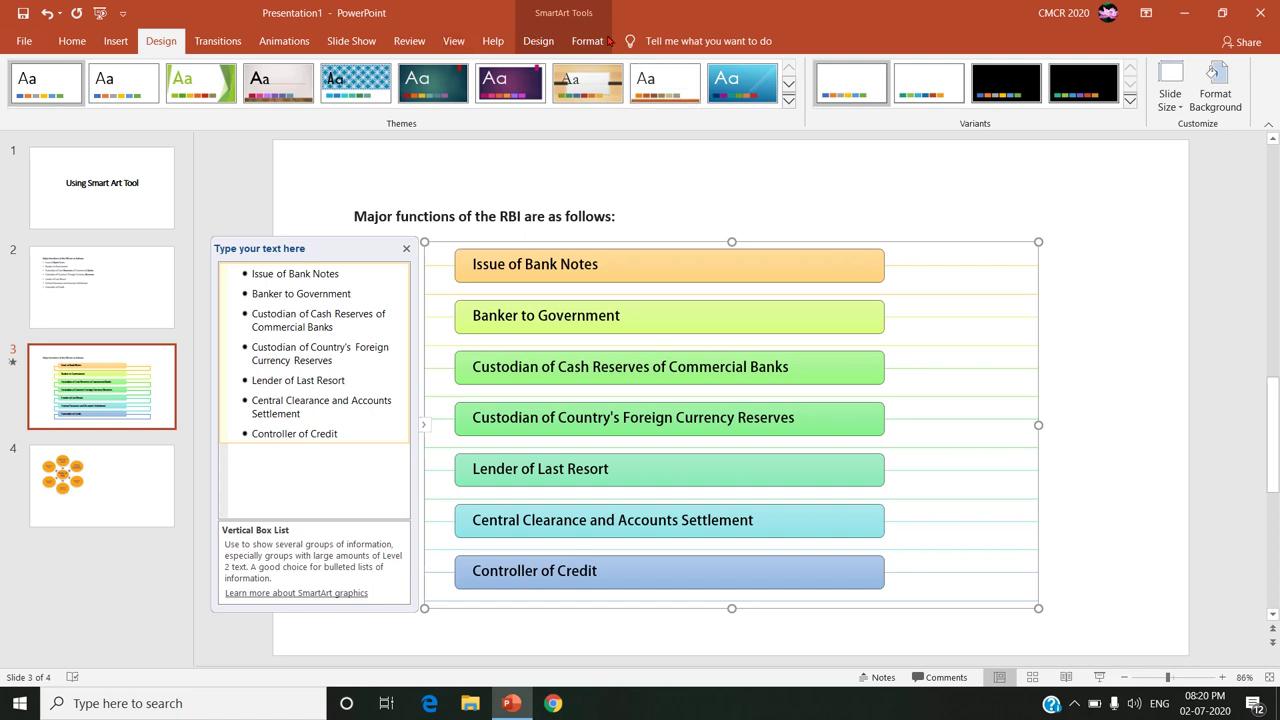
left_click(538, 41)
left_click(570, 101)
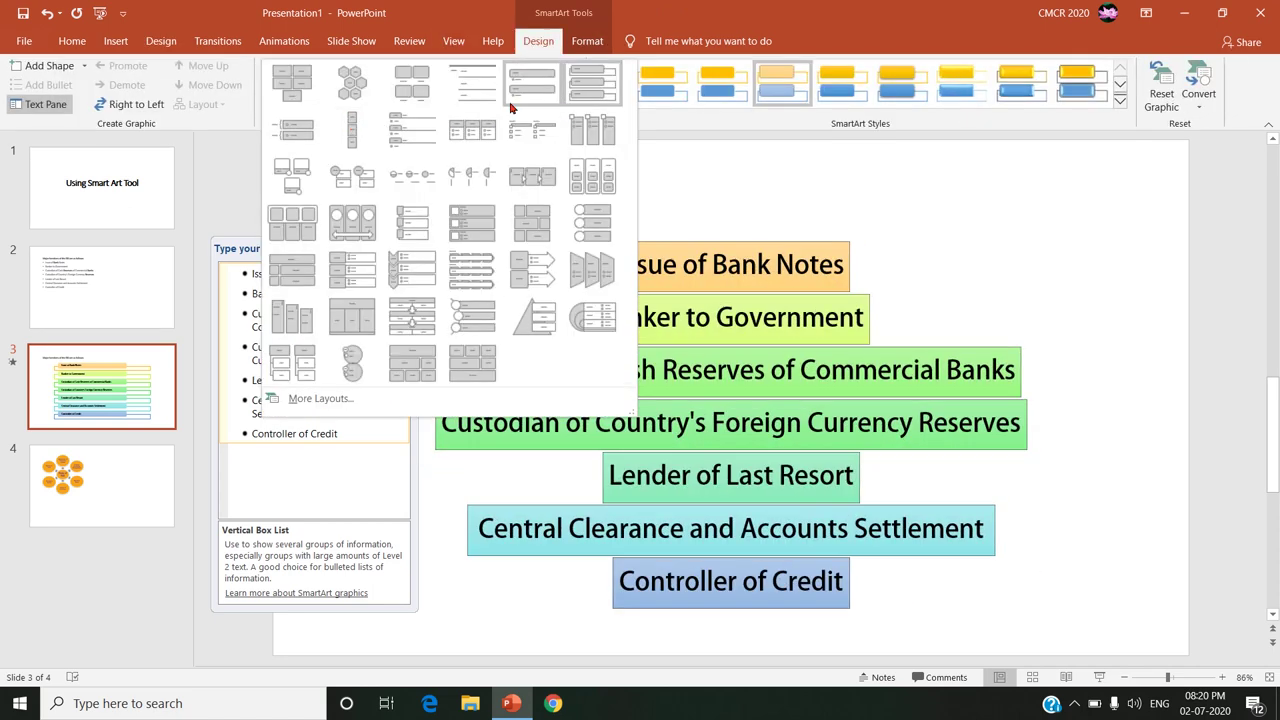
left_click(535, 92)
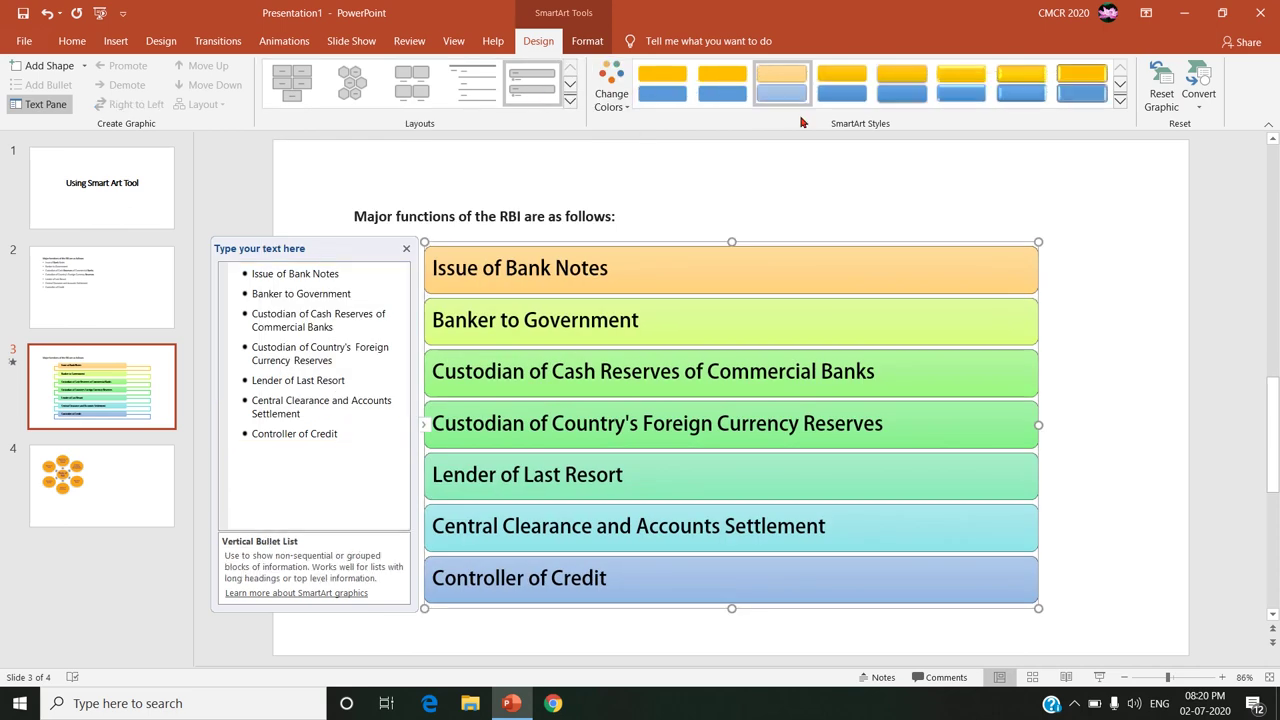
Set the SmartArt animation sequence to Level One by One and deselect the graphic
left_click(284, 41)
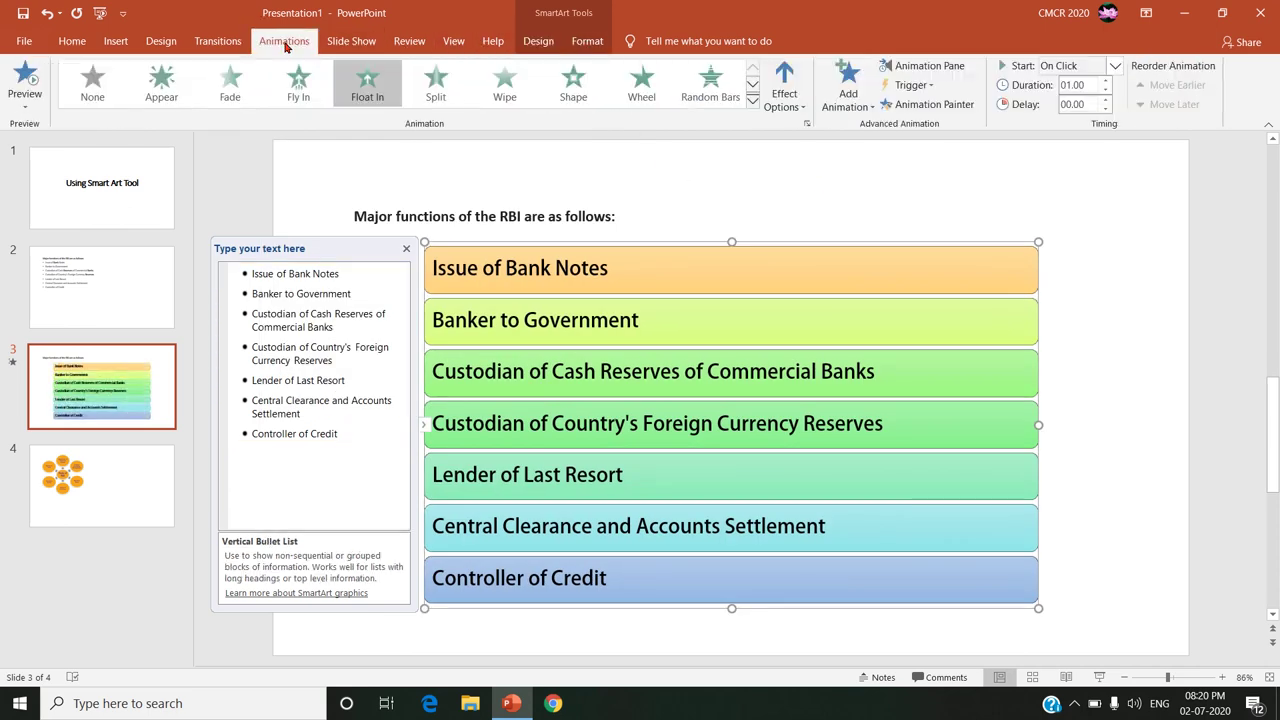
left_click(778, 93)
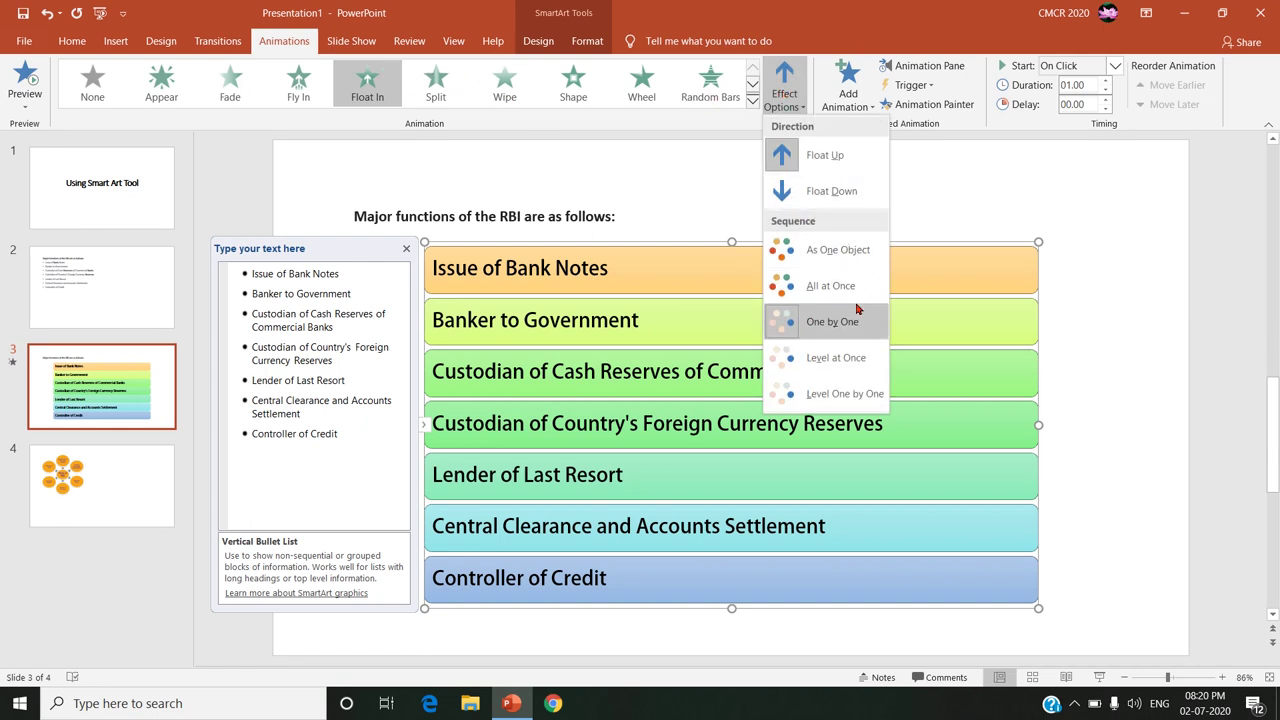
left_click(828, 393)
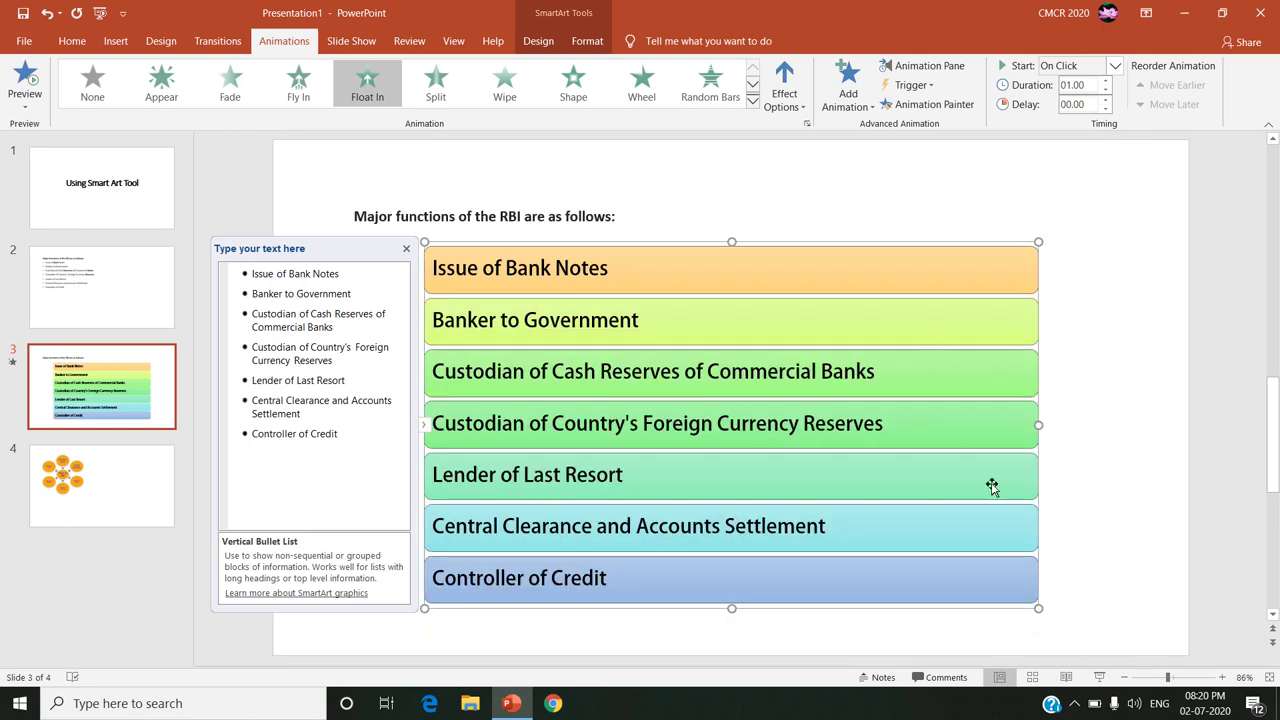
left_click(1099, 547)
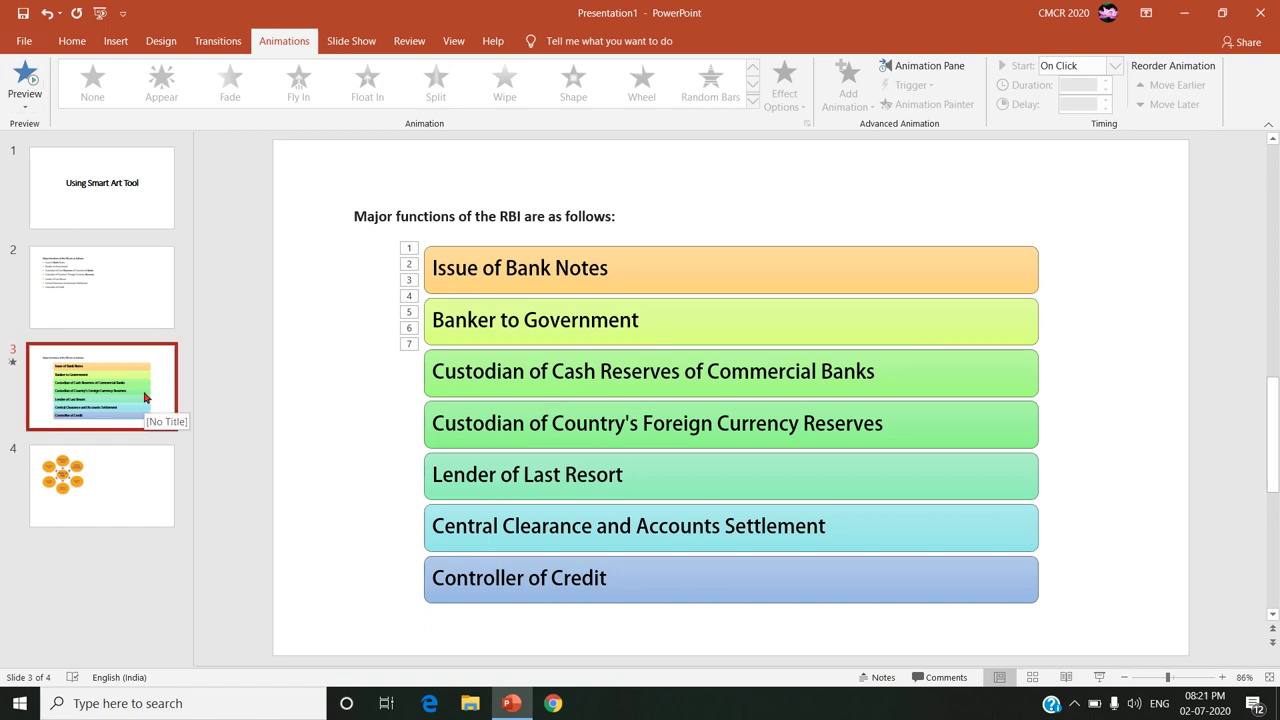
left_click(583, 457)
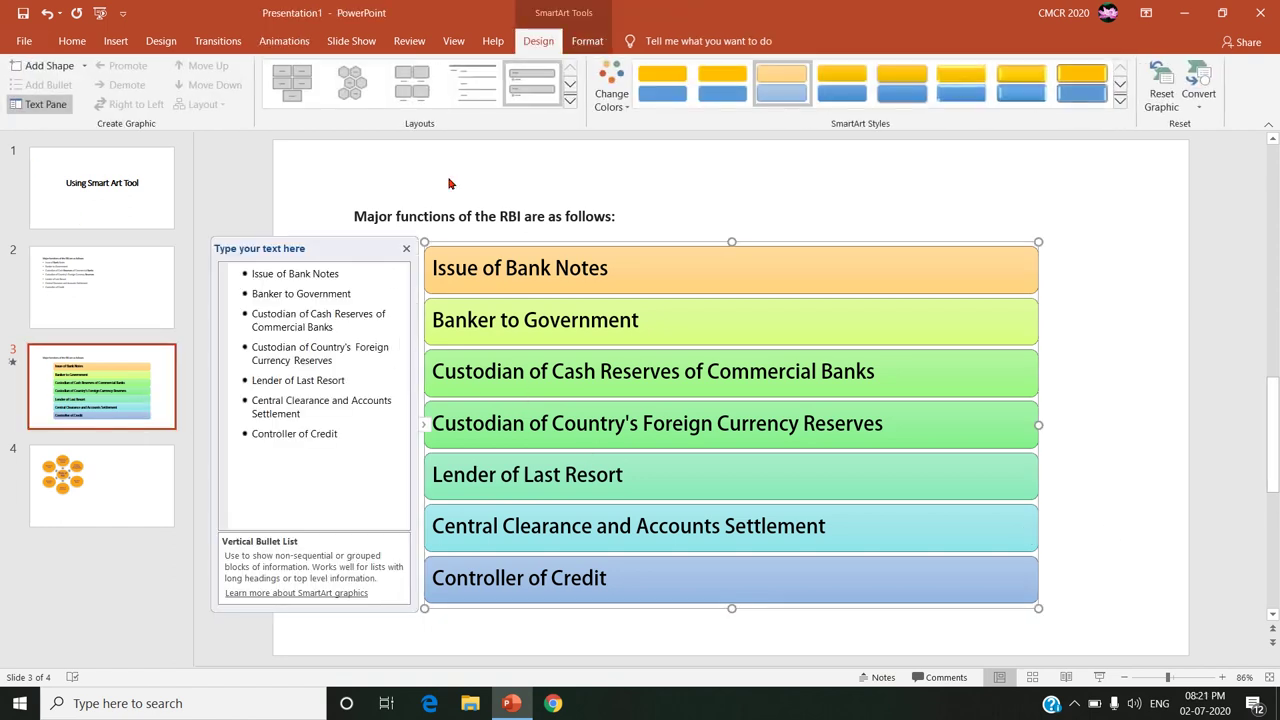
left_click(532, 152)
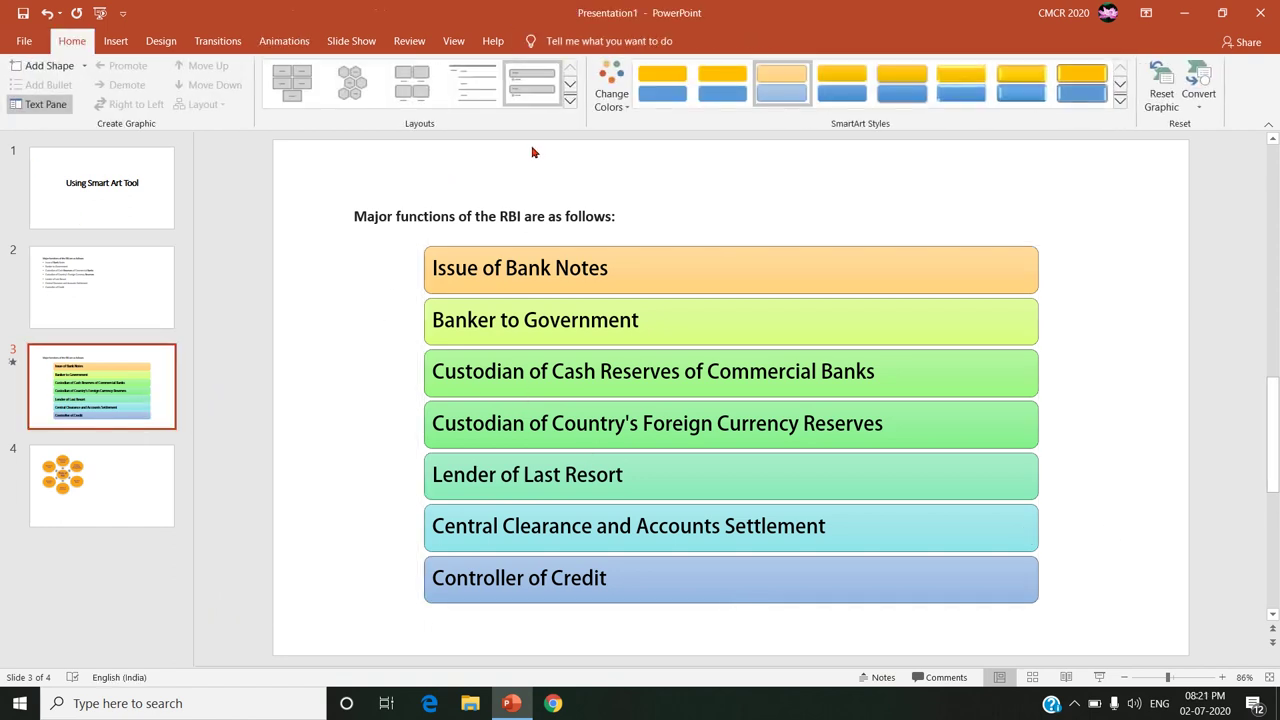
Browse the Process, Cycle, Hierarchy, Relationship and Matrix layouts among the available SmartArt graphics without inserting one
left_click(118, 41)
left_click(373, 90)
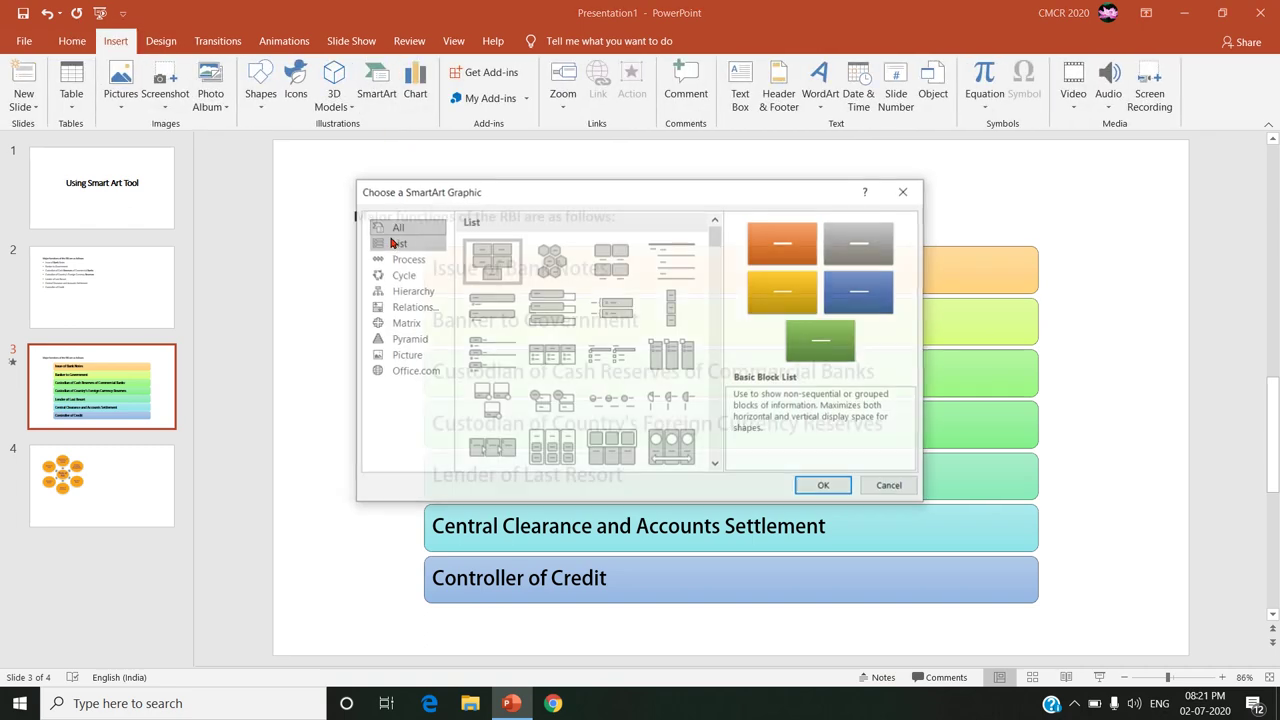
left_click(407, 260)
left_click(405, 275)
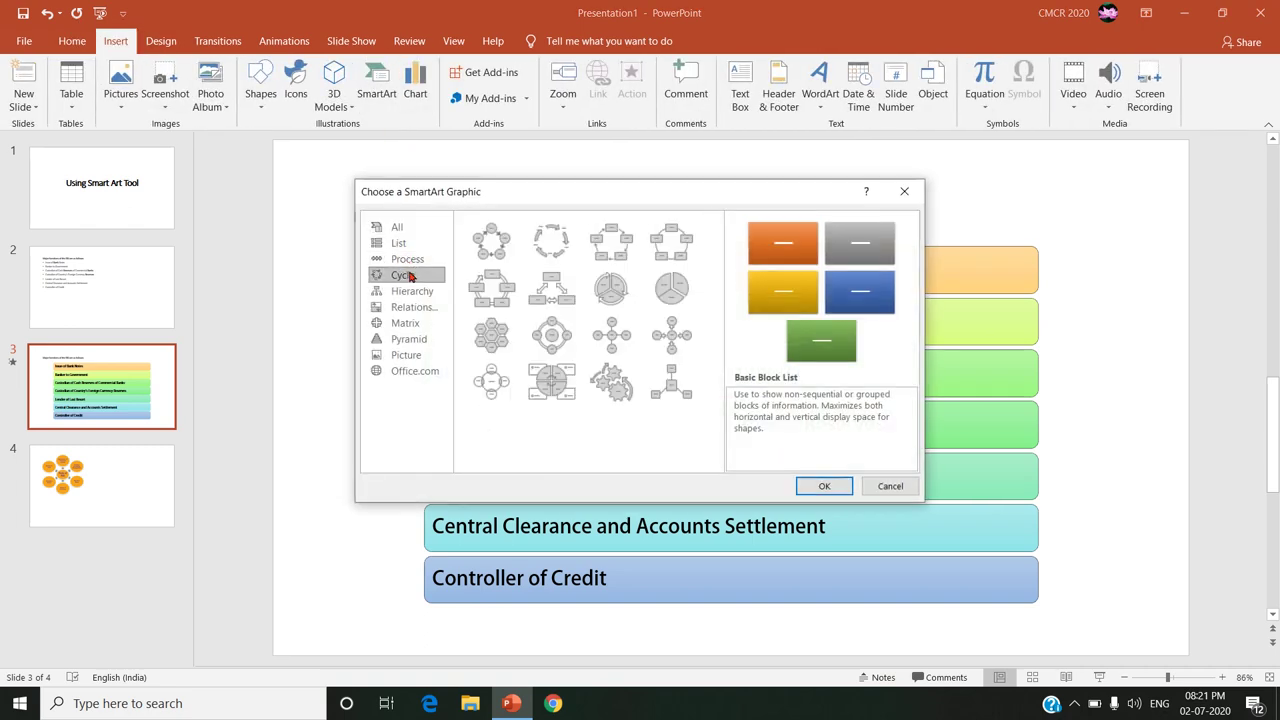
left_click(410, 291)
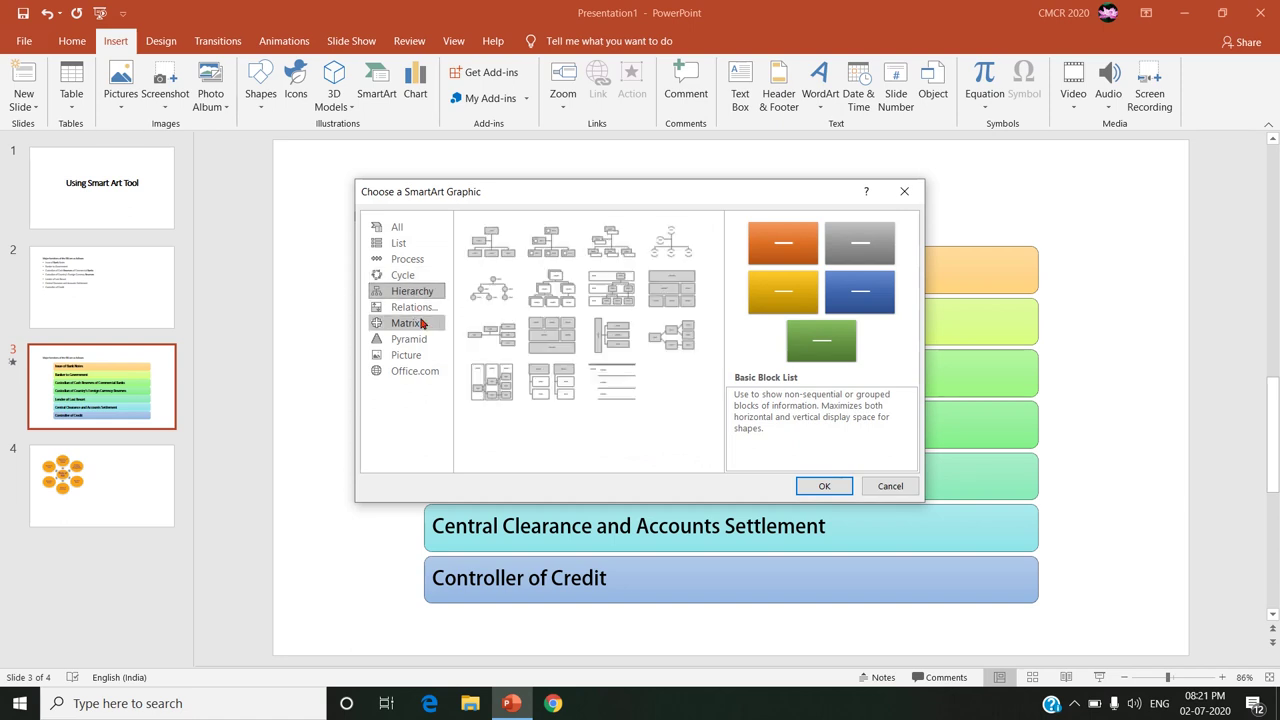
left_click(412, 307)
left_click(407, 323)
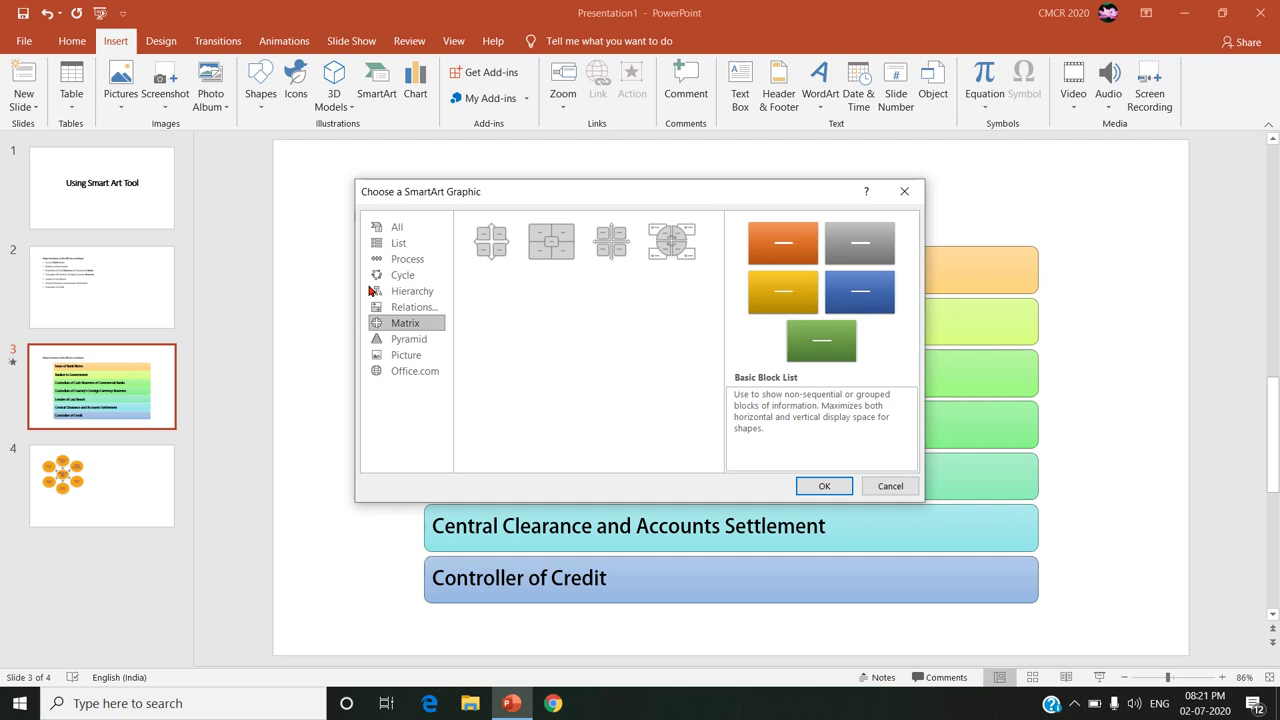
left_click(912, 485)
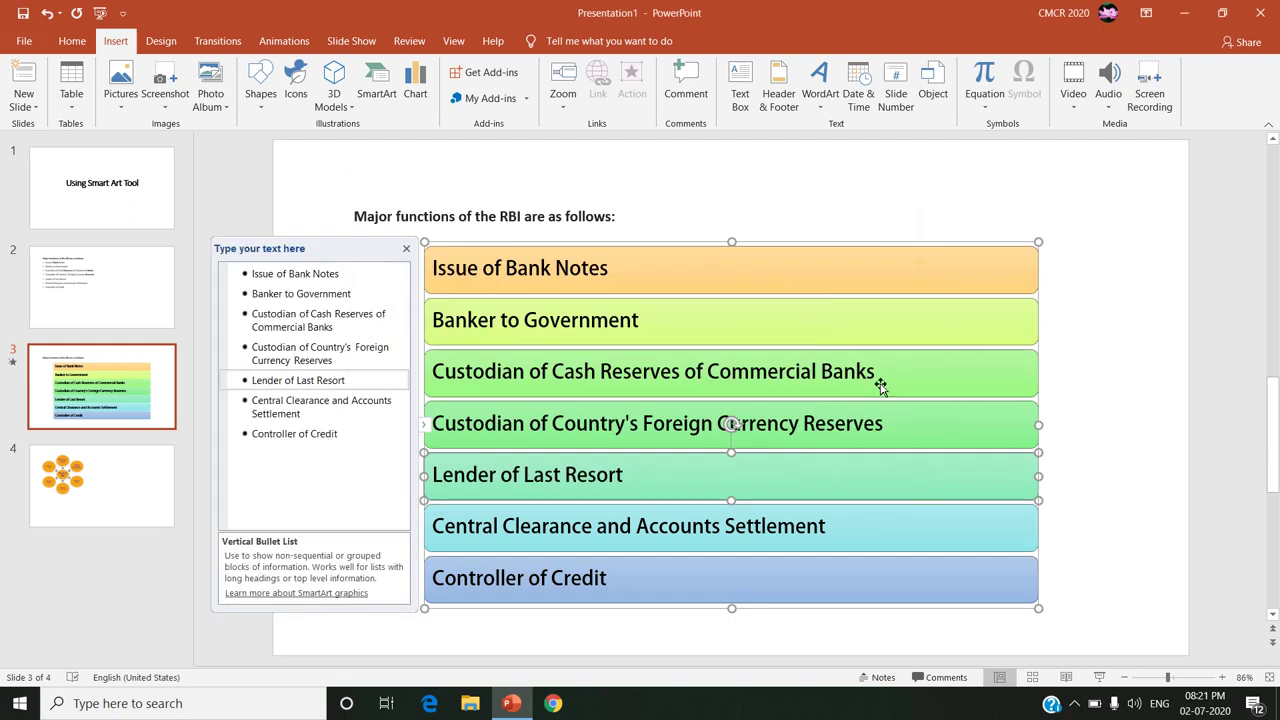
Increase the font size of the heading "Major functions of the RBI are as follows:" to 20
left_click(360, 216)
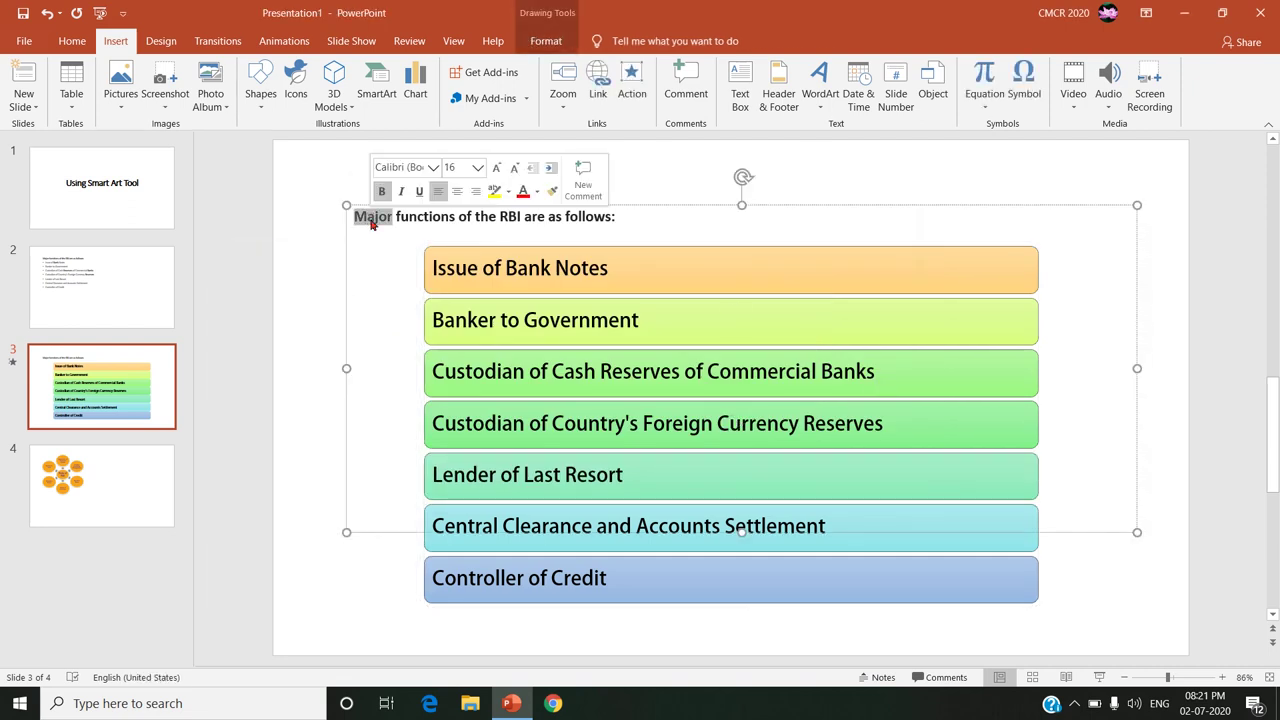
left_click_drag(356, 216, 615, 216)
left_click(72, 41)
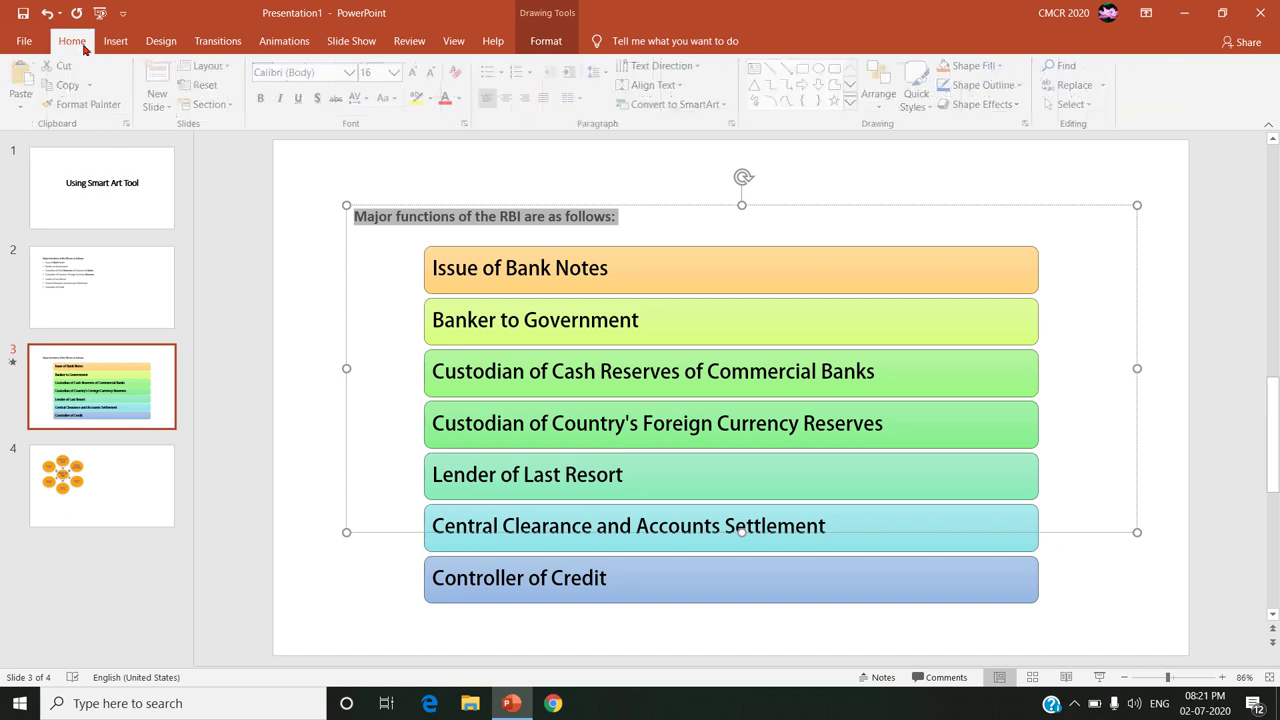
left_click(418, 72)
left_click(418, 72)
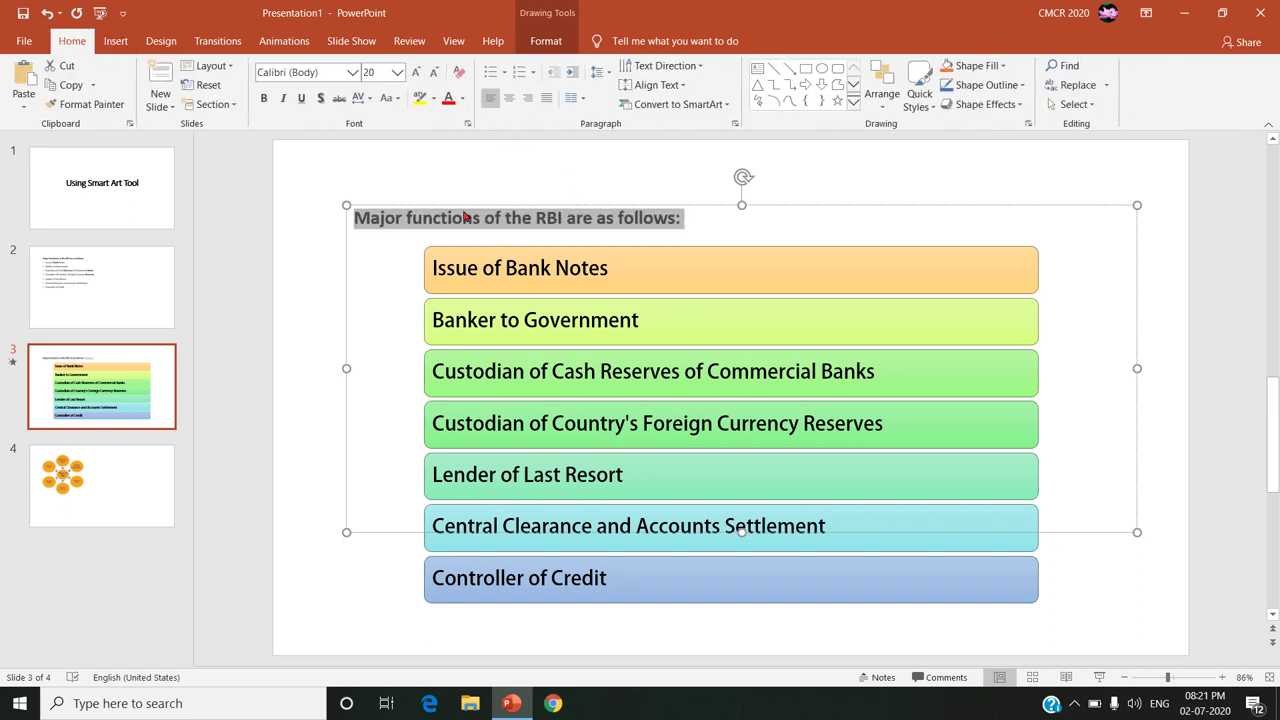
Stretch the heading's text box slightly up and to the left so the heading sits farther above the SmartArt
left_click(333, 182)
left_click_drag(333, 182, 329, 177)
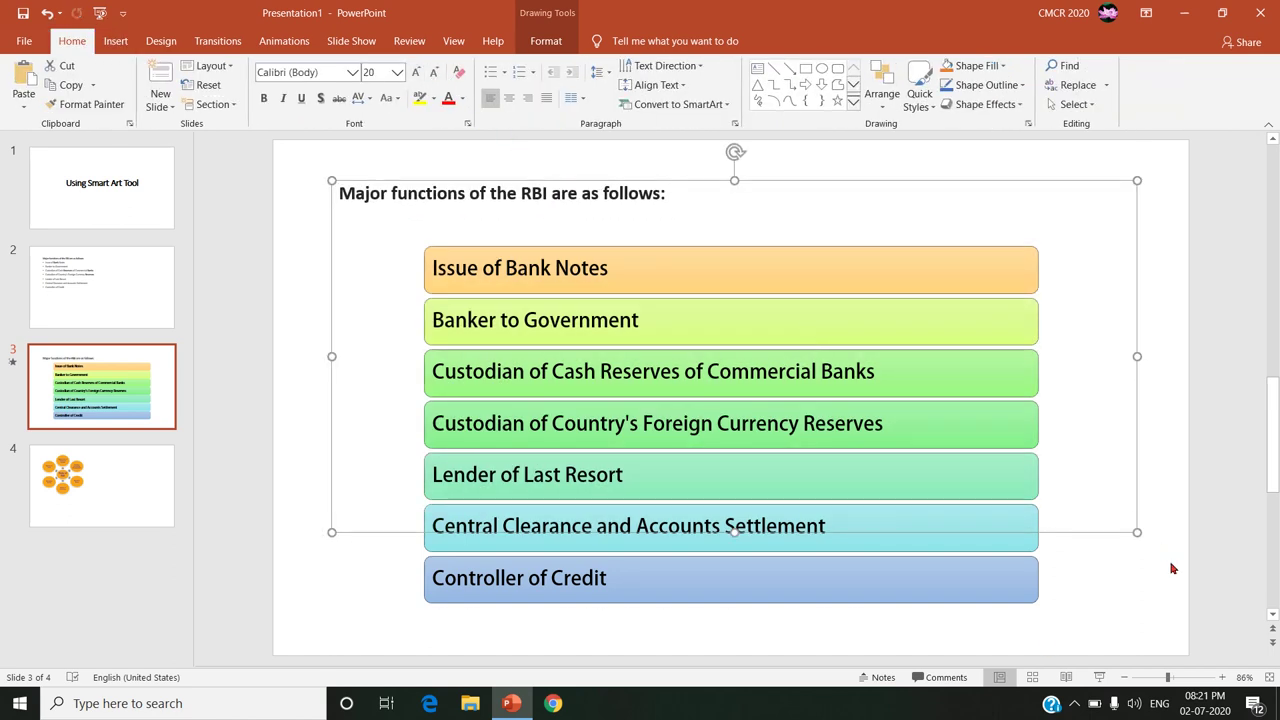
left_click(1165, 582)
Try moving the Controller of Credit bar slightly upward and undo the move
left_click(963, 587)
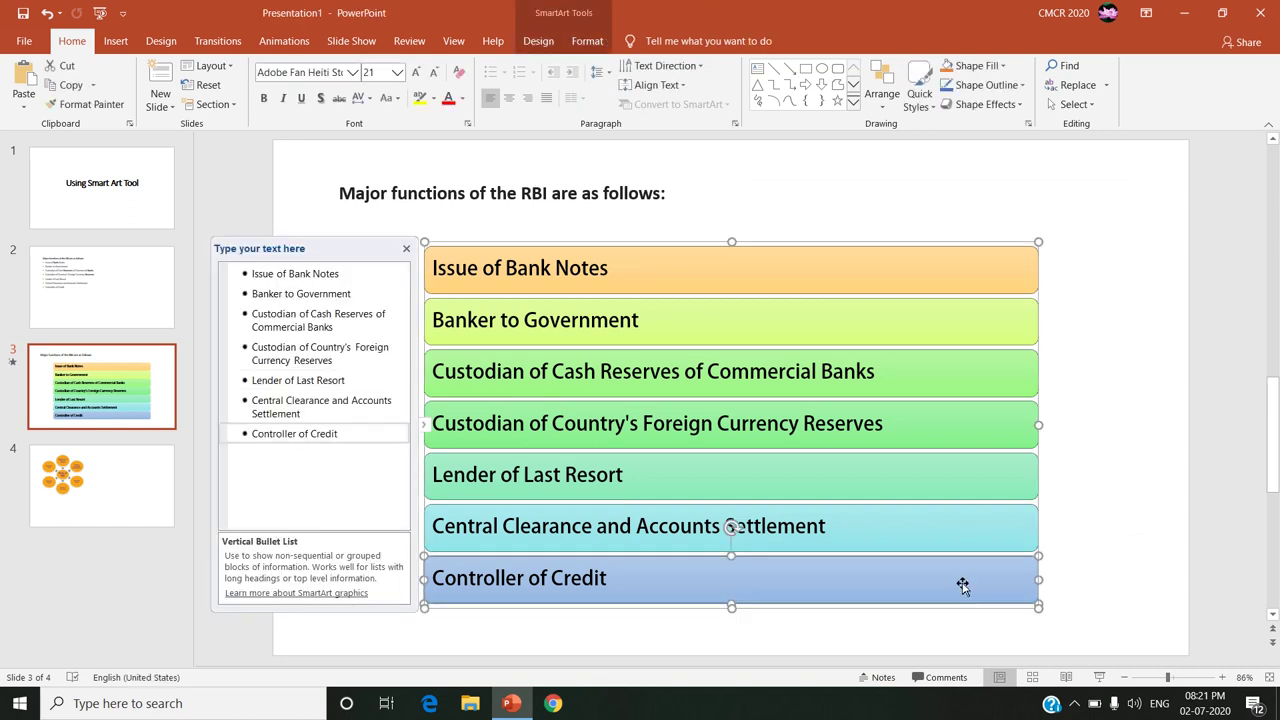
left_click_drag(981, 602, 1000, 591)
left_click(1127, 601)
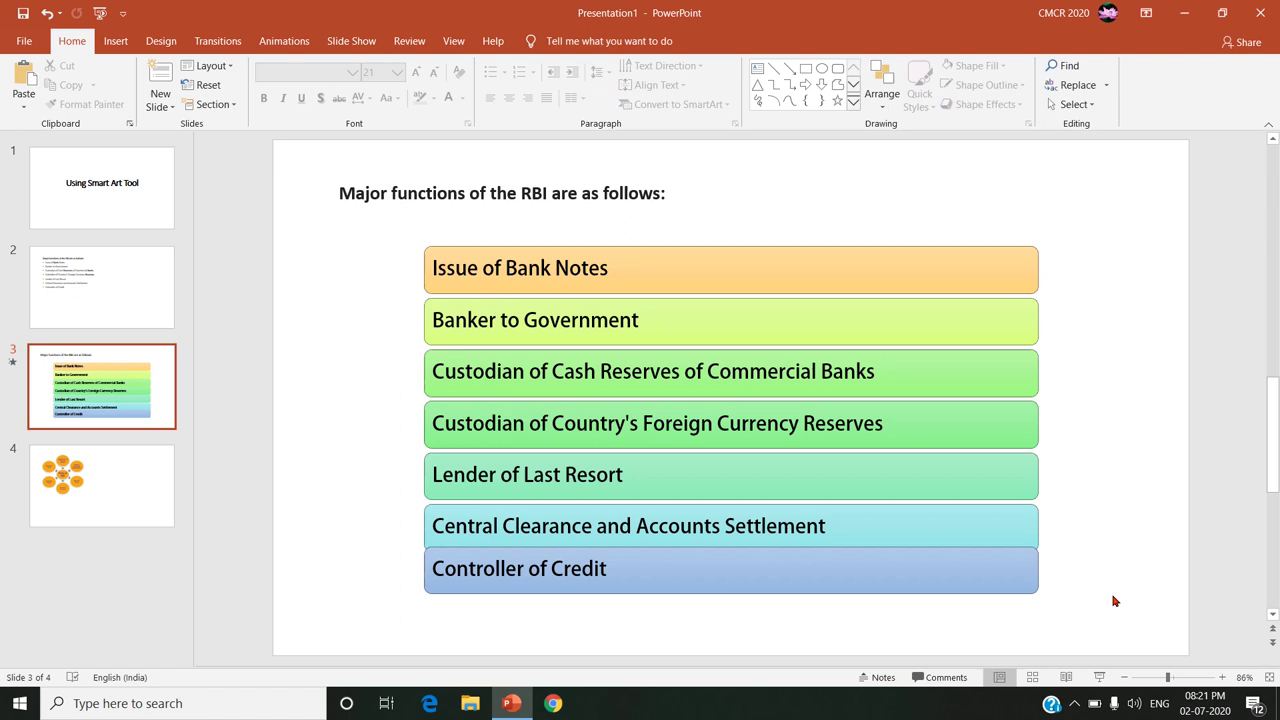
key("ctrl+z")
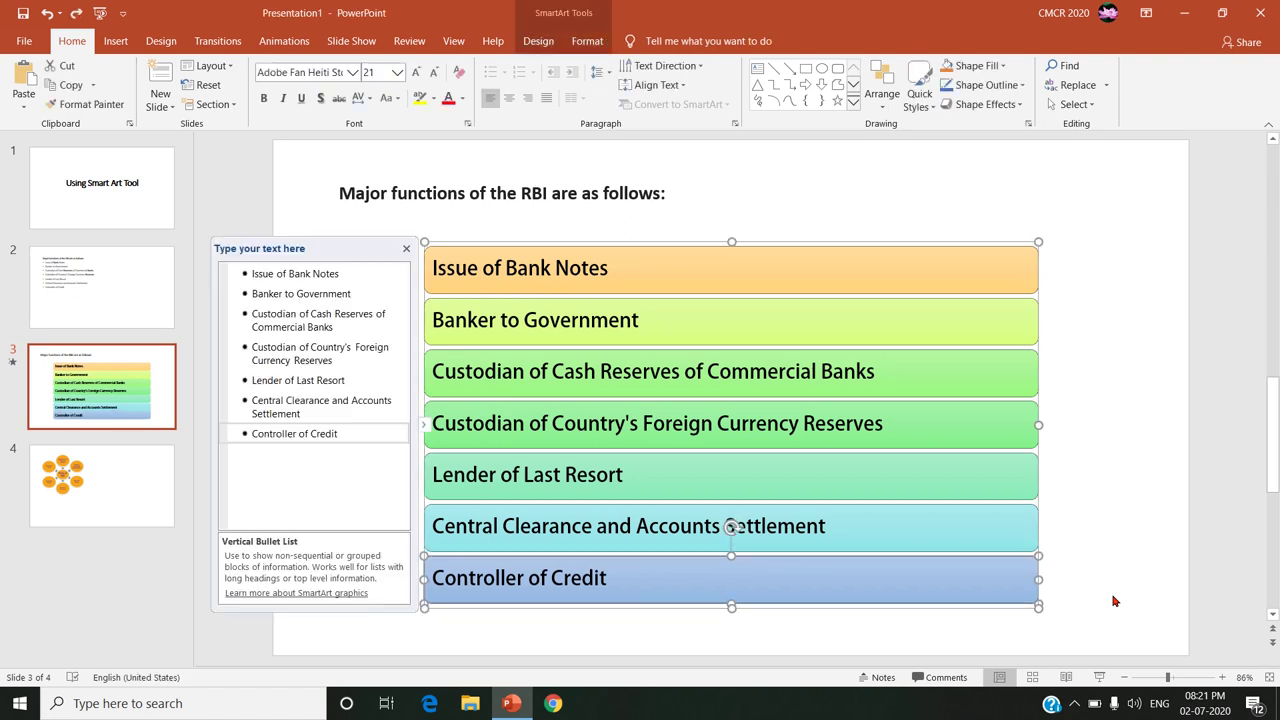
On slide 4, draw an oval about 3 cm high and 3.5 cm wide in the empty area right of the Role of RBI picture
left_click(139, 501)
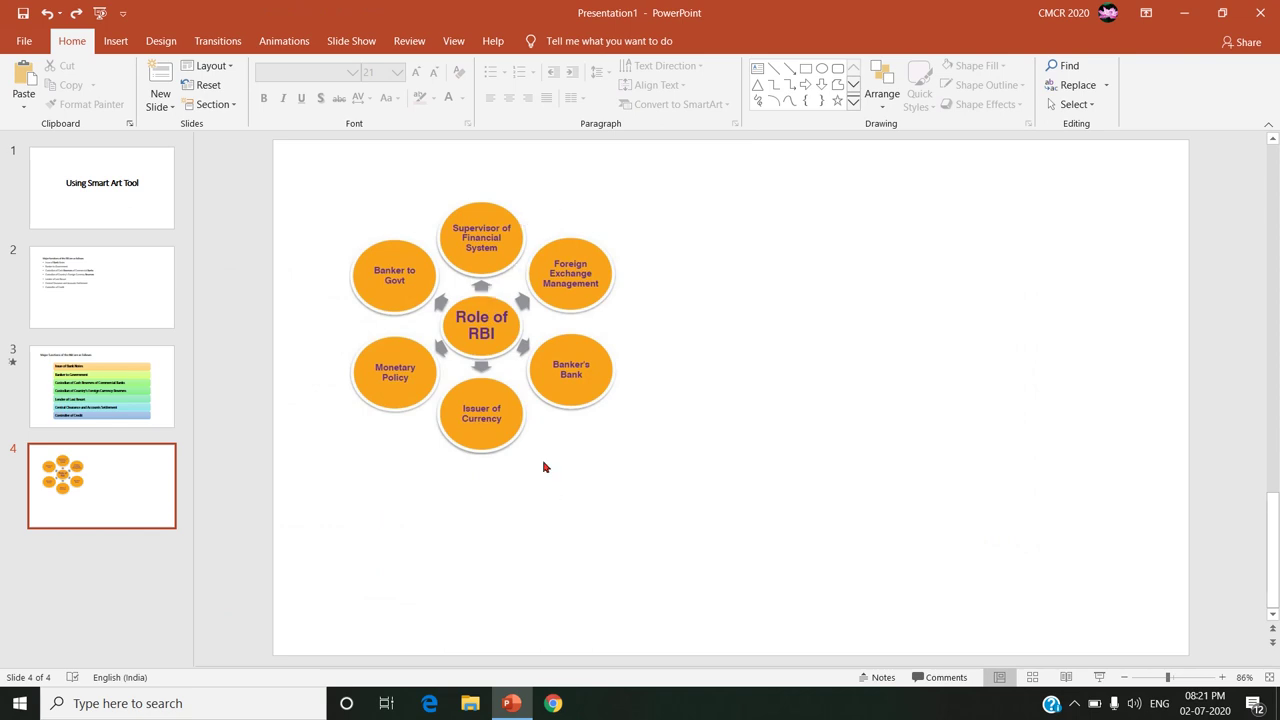
left_click(505, 388)
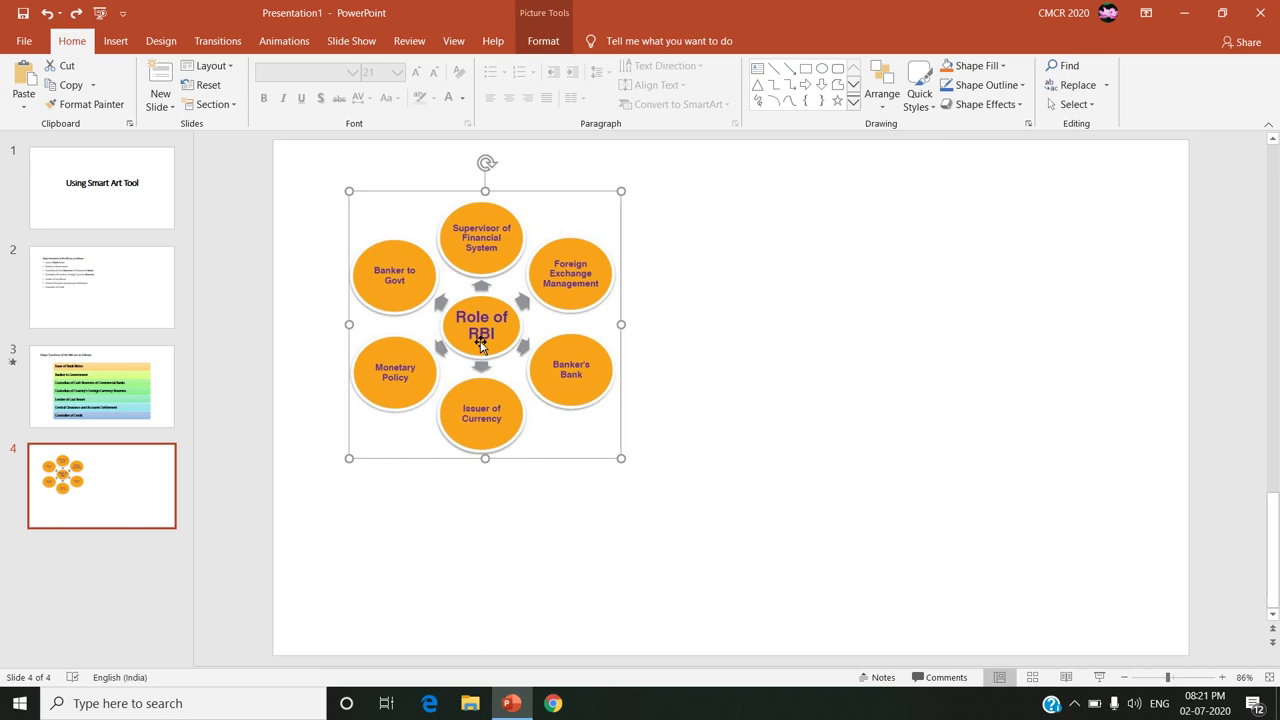
left_click(919, 480)
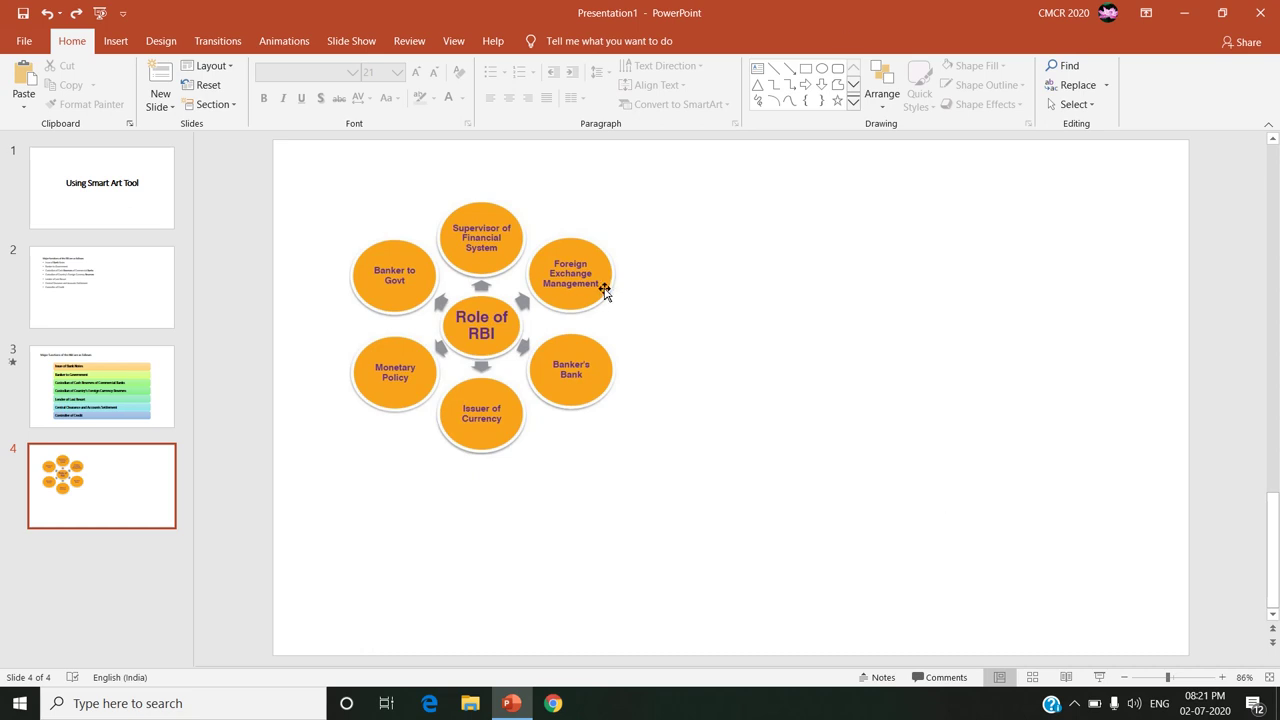
left_click(118, 43)
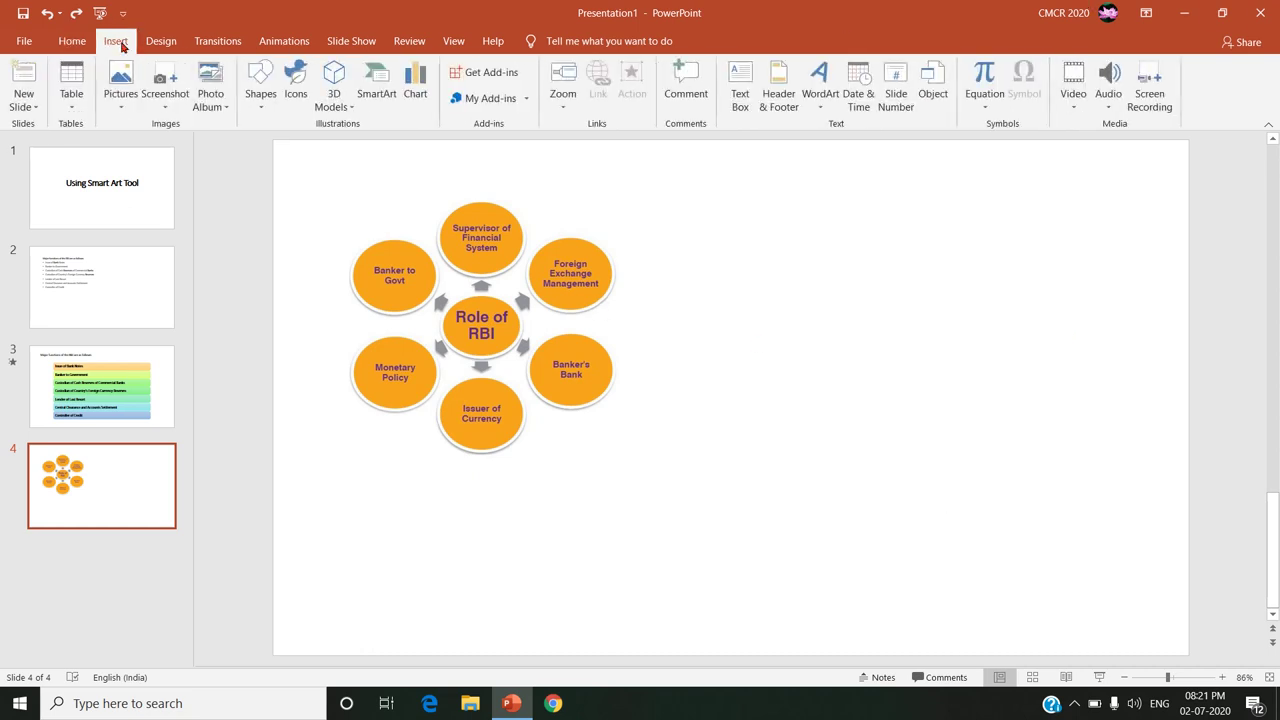
left_click(260, 88)
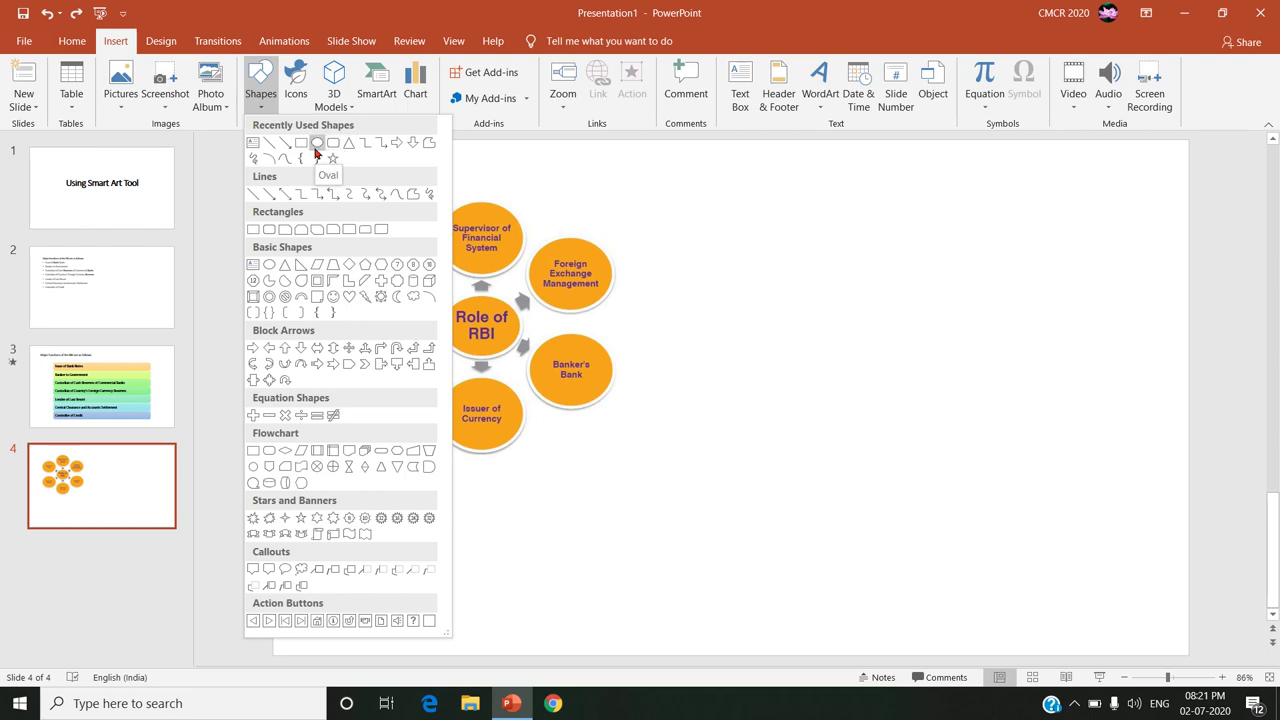
left_click(316, 143)
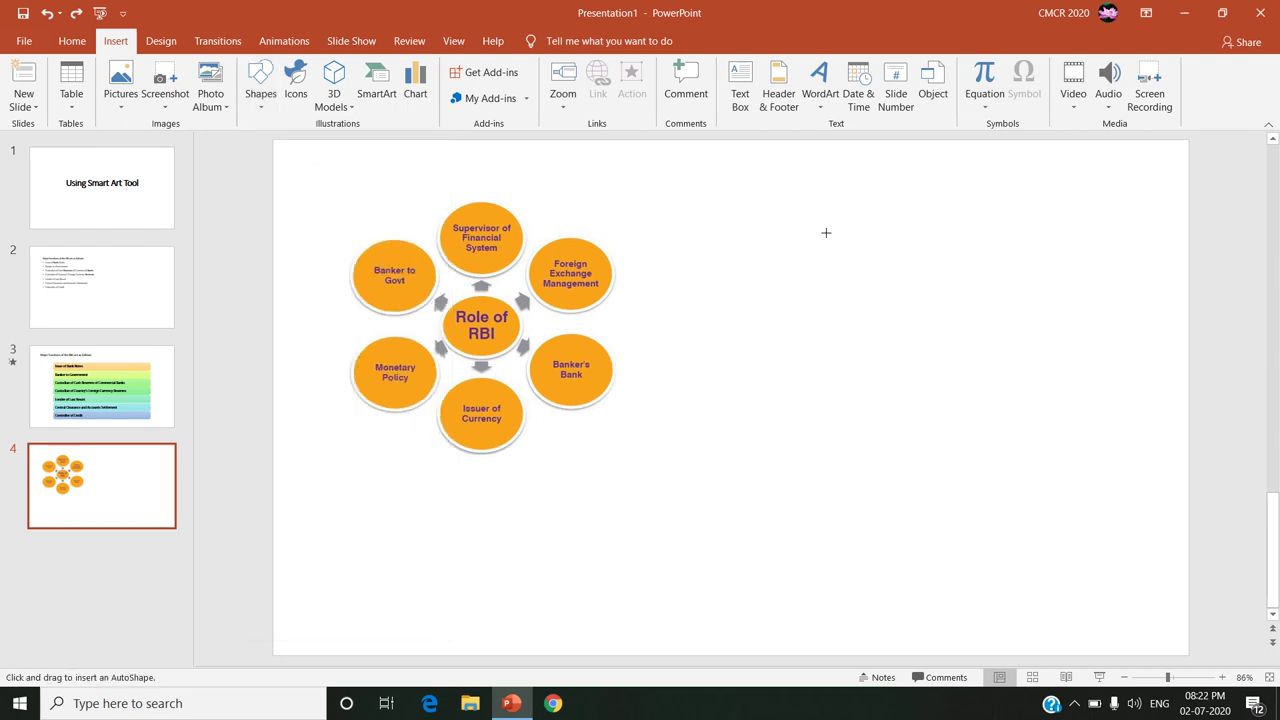
mouse_move(814, 229)
left_mouse_down()
mouse_move(897, 280)
mouse_move(910, 304)
left_mouse_up()
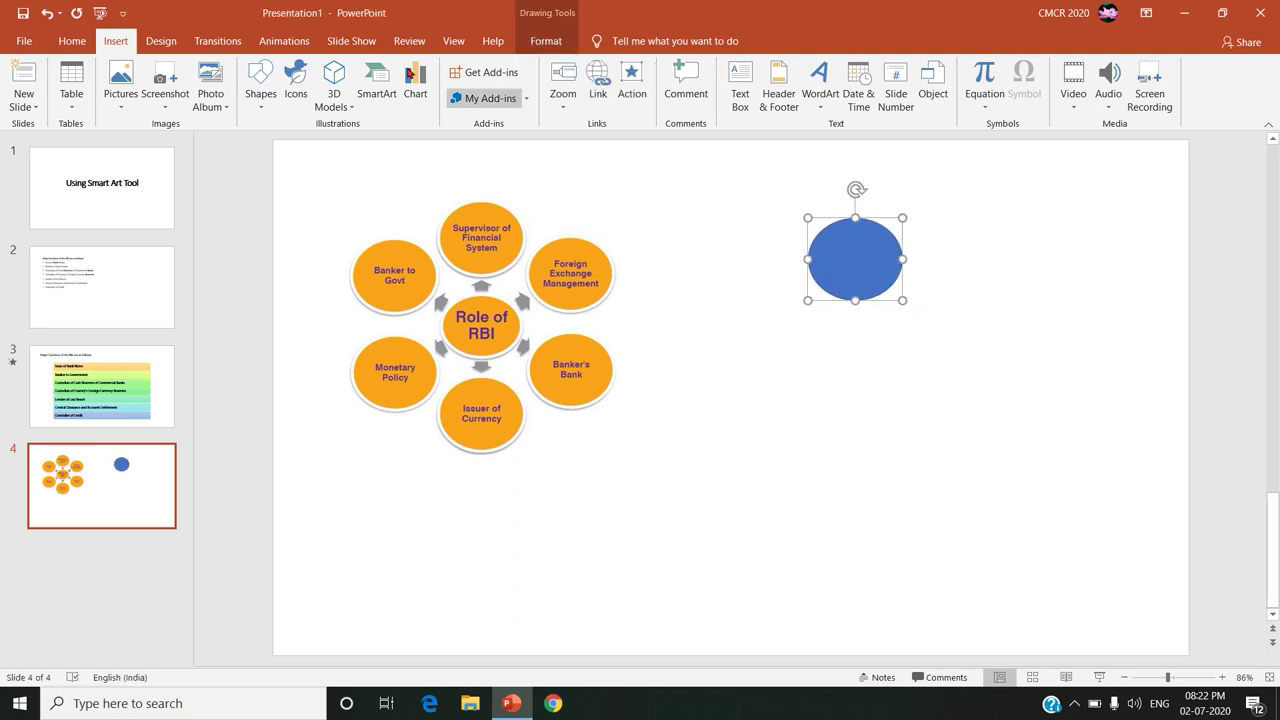
Try a light blue fill on the oval, and settle on the solid gold preset shape style
left_click(546, 41)
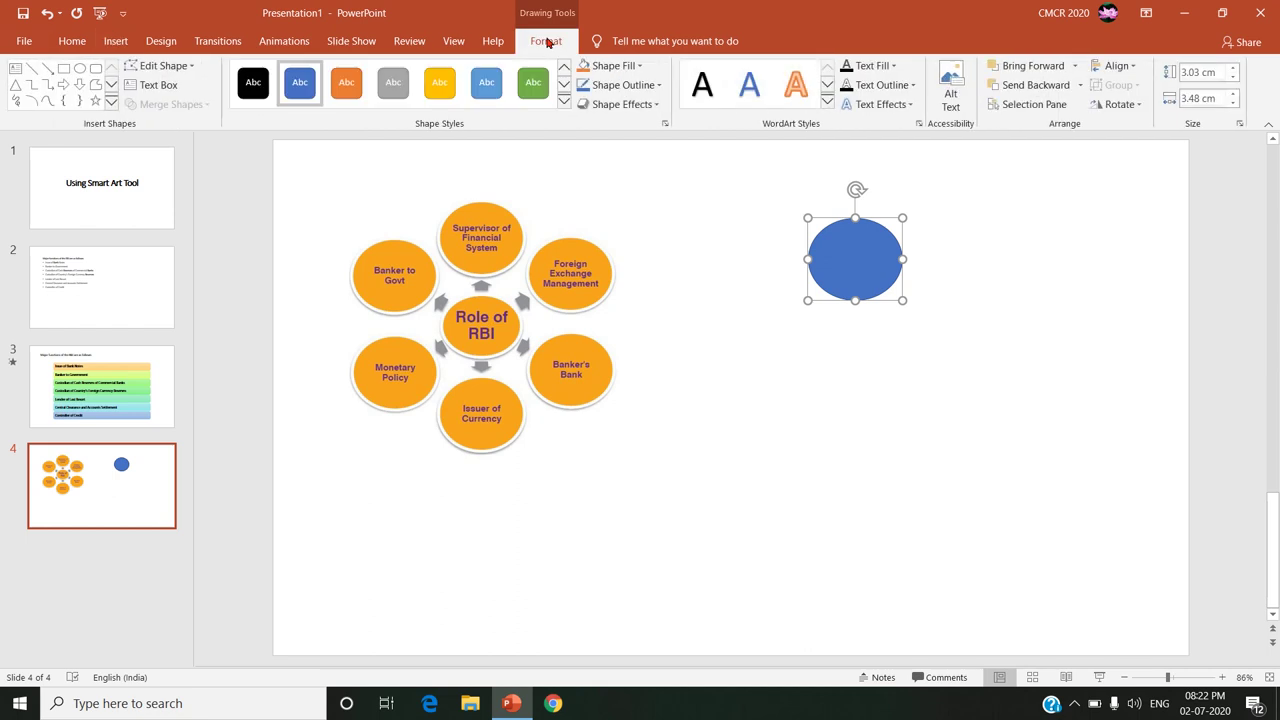
left_click(640, 67)
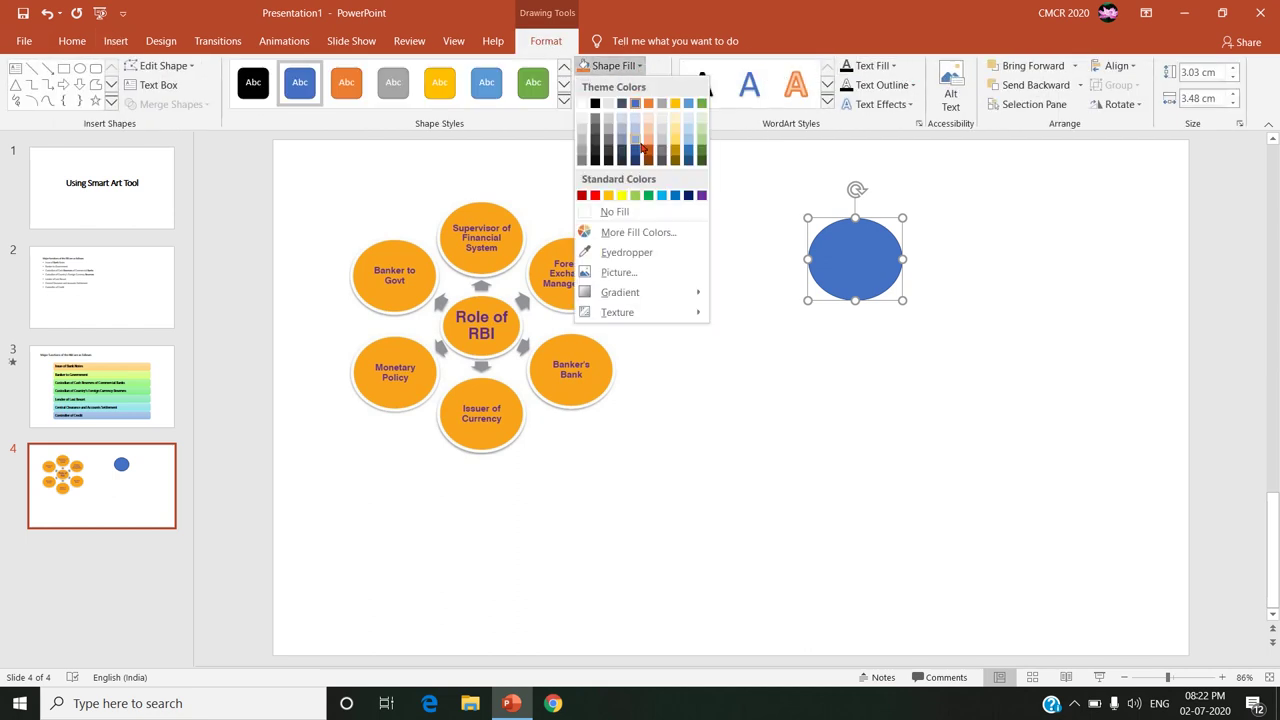
left_click(689, 122)
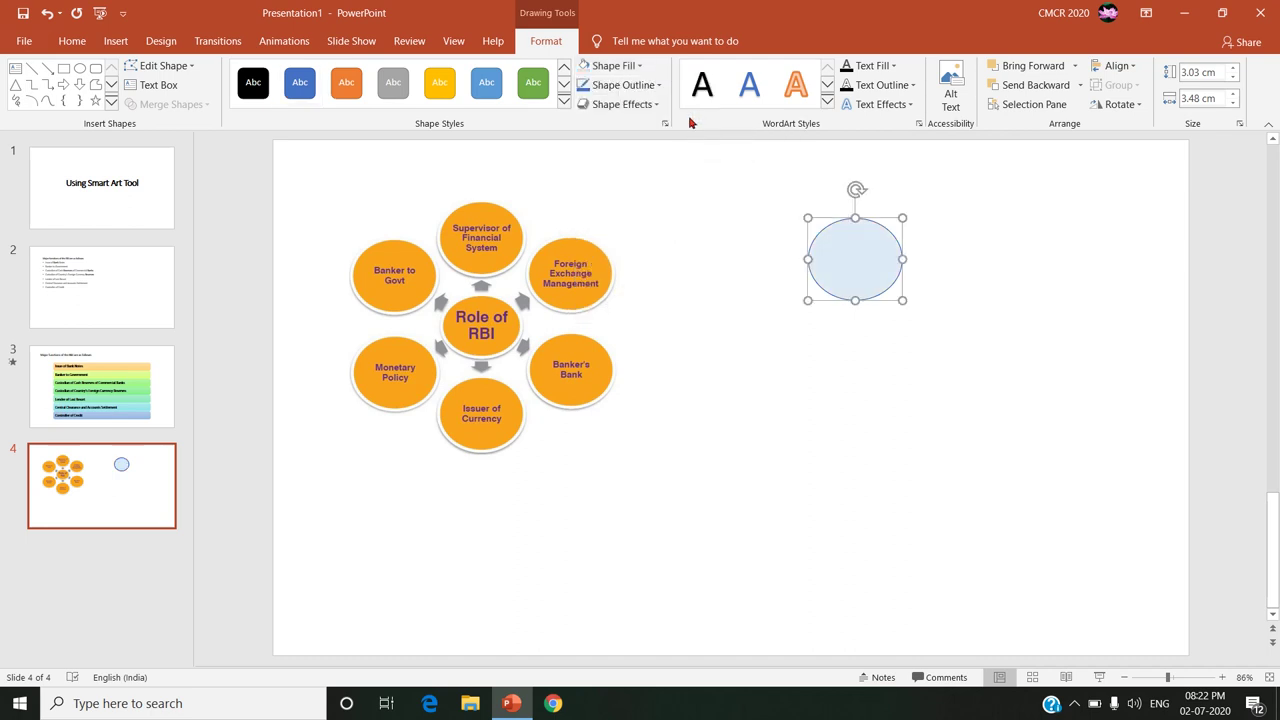
left_click(443, 92)
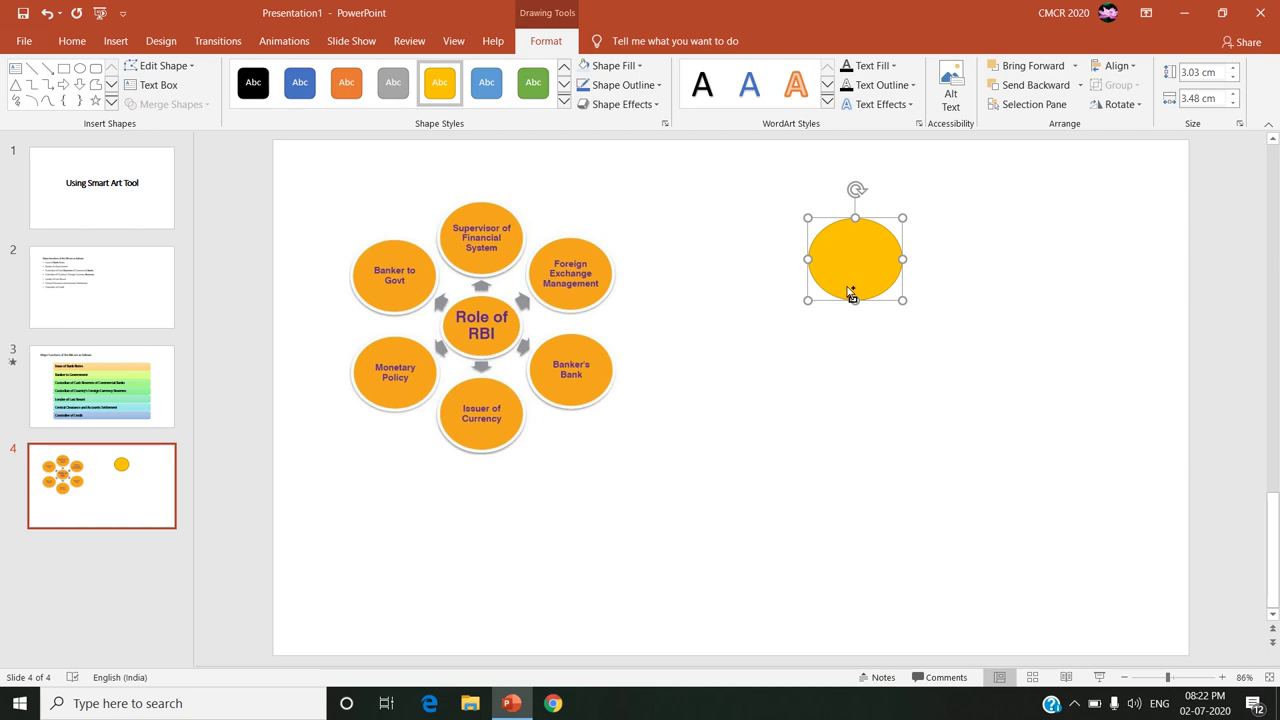
Duplicate the gold oval repeatedly to build a diagonal stack of identical copies
key("ctrl+d")
key("ctrl+d")
key("ctrl+d")
key("ctrl+d")
key("ctrl+d")
key("ctrl+d")
key("ctrl+d")
key("ctrl+d")
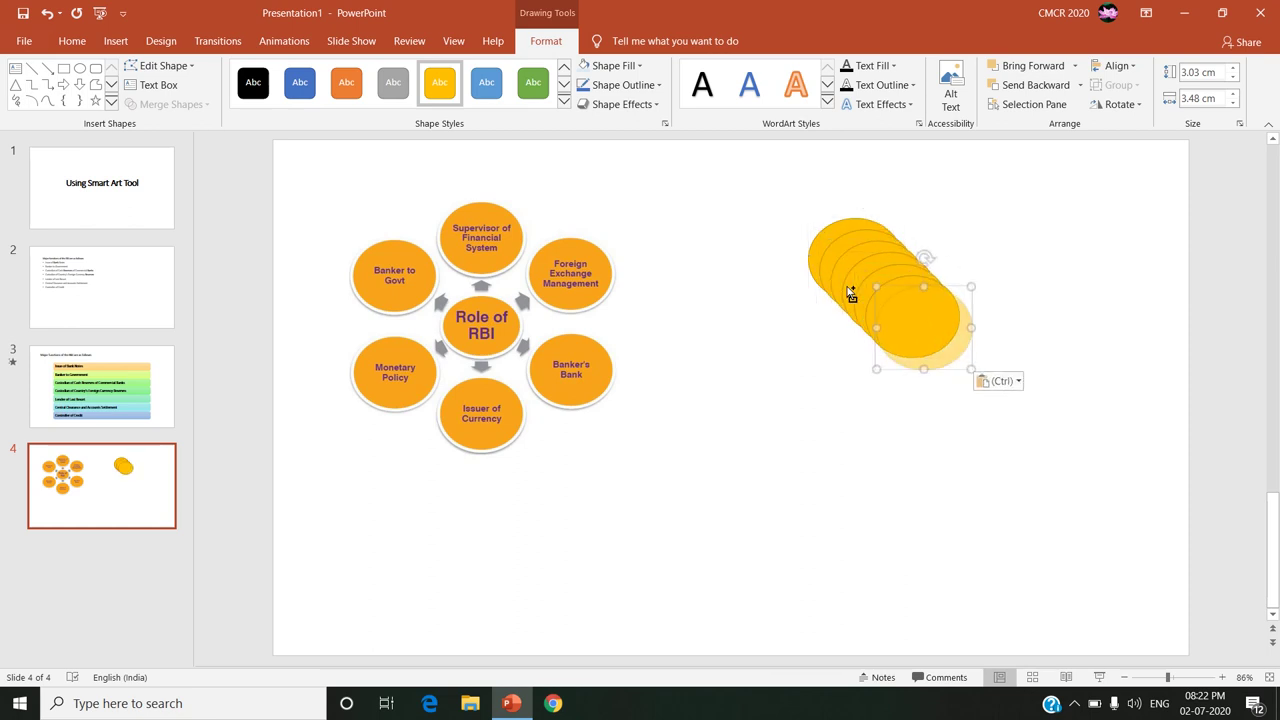
key("ctrl+d")
key("ctrl+d")
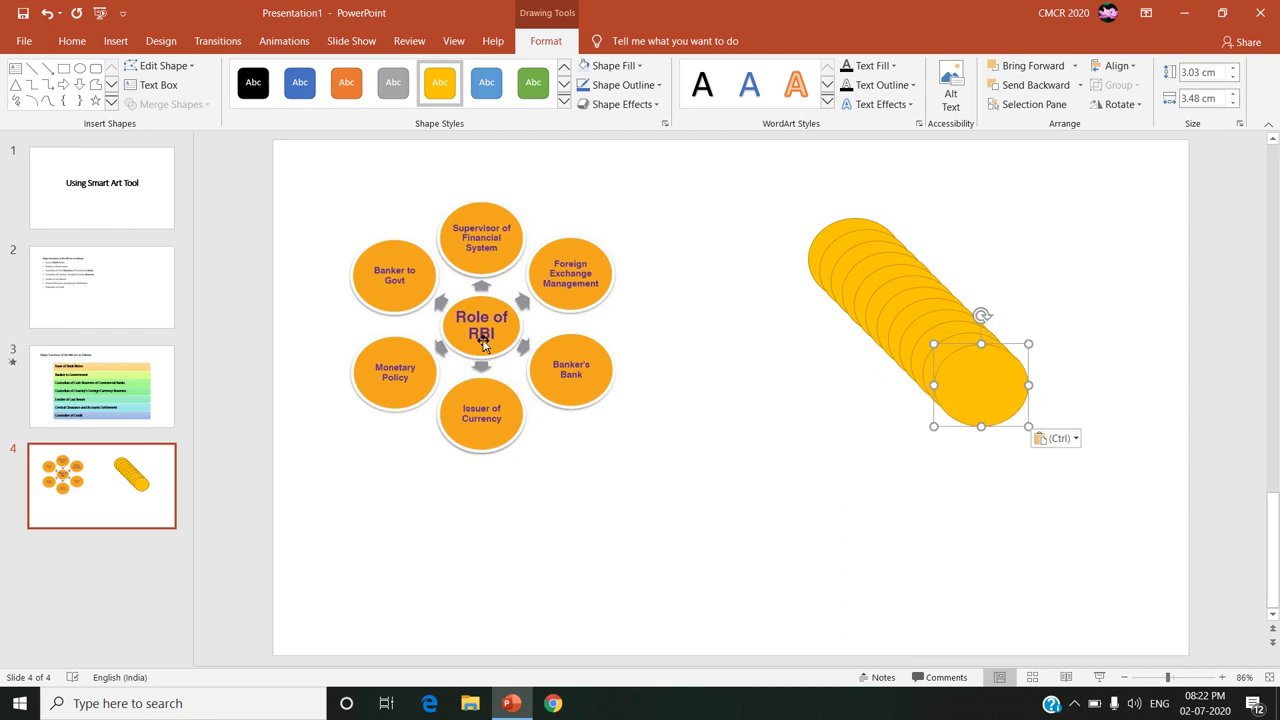
Move six ovals off the stack: two to each side, one to the middle and one below it, mirroring the Role of RBI picture
left_click(720, 489)
left_click(977, 374)
left_click(980, 462)
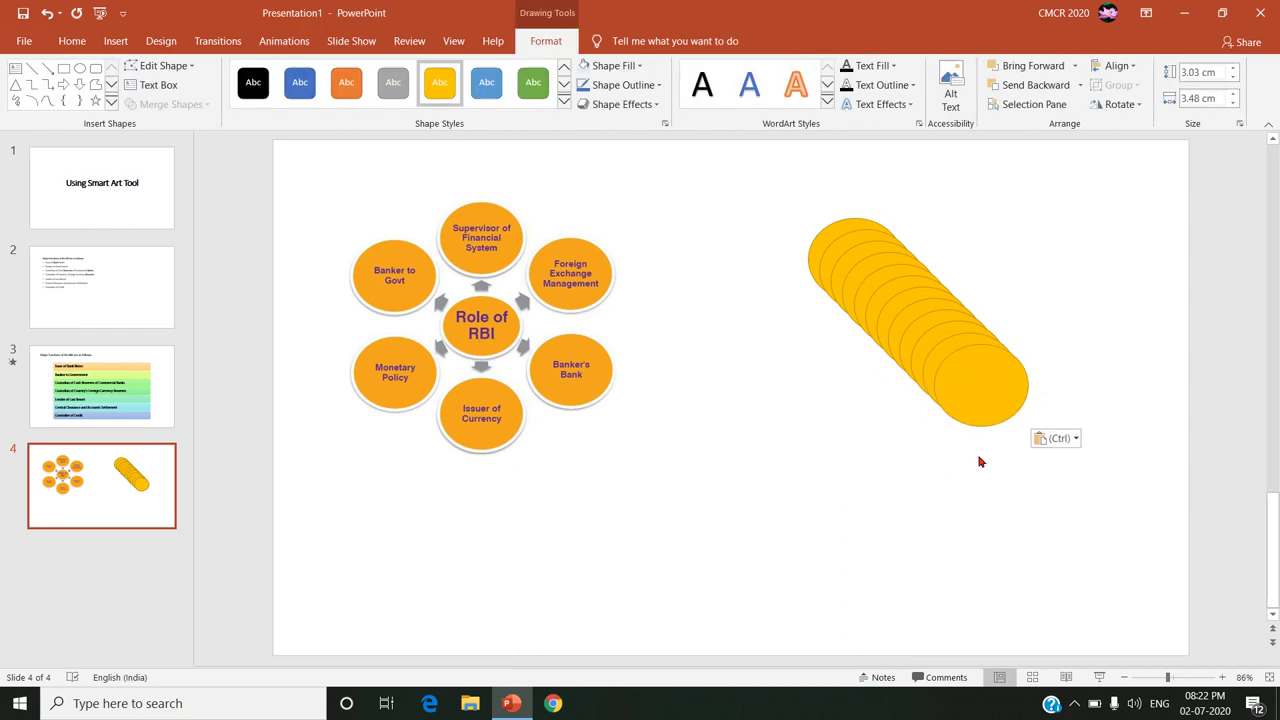
left_click(969, 406)
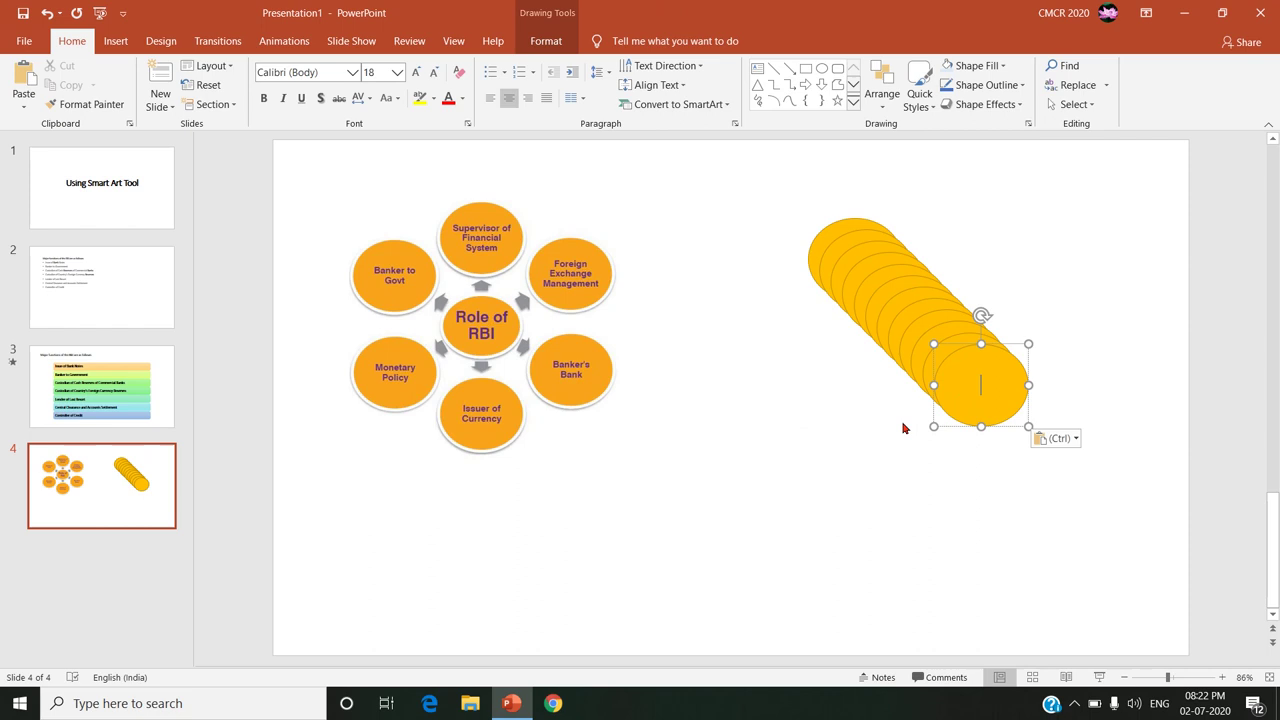
left_click_drag(966, 426, 852, 499)
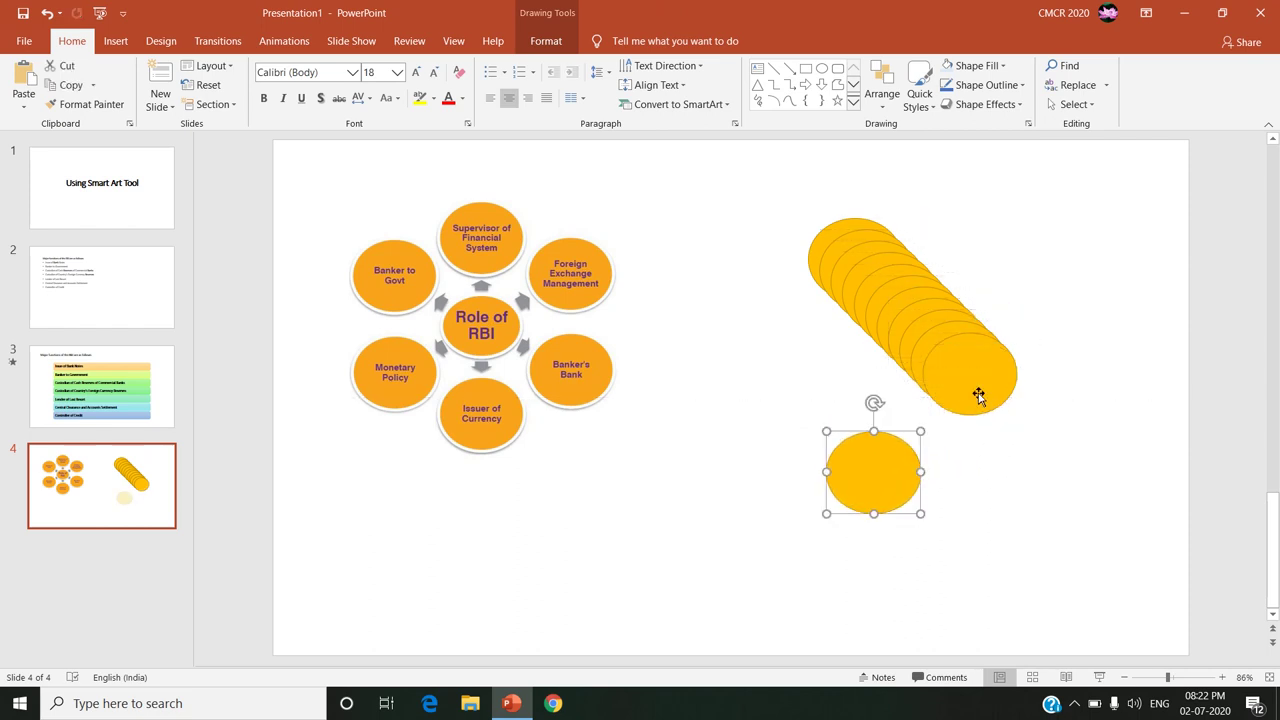
left_click_drag(980, 394, 735, 433)
left_click_drag(974, 354, 1068, 290)
left_click_drag(930, 360, 743, 284)
left_click(931, 340)
left_click_drag(931, 340, 891, 386)
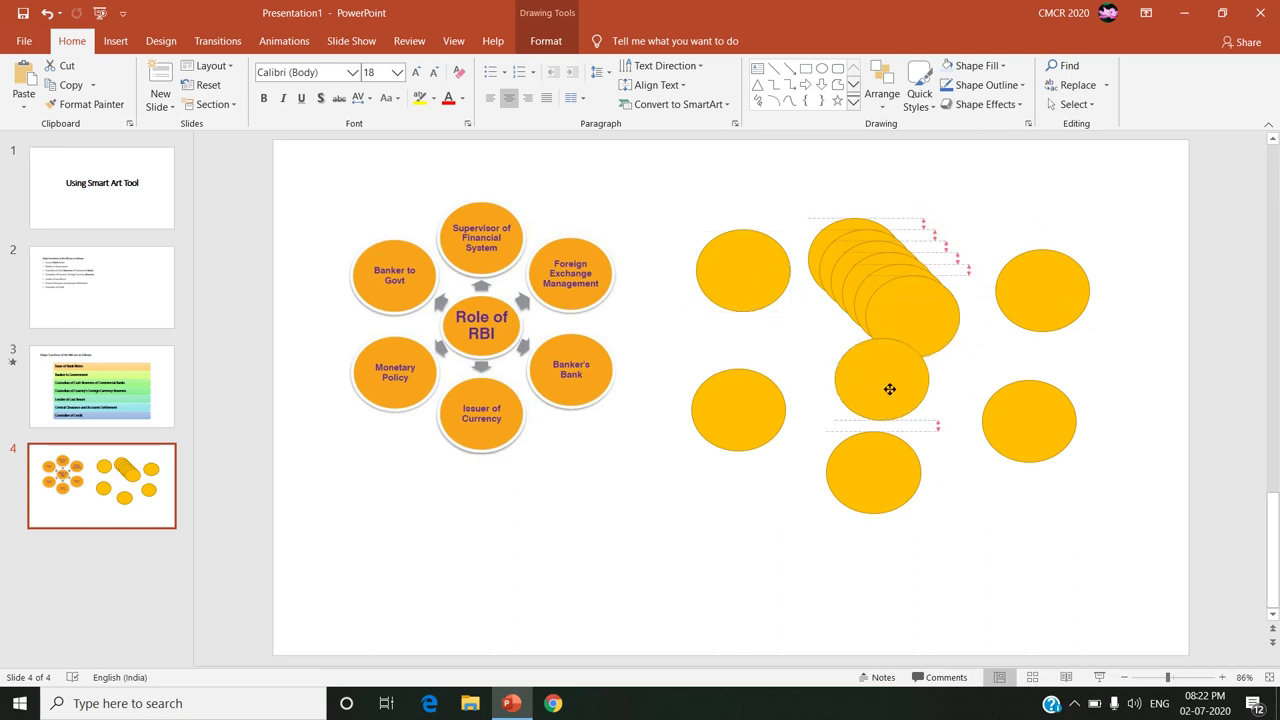
Delete the surplus ovals from the stack, keeping only the original one for the ring's upper position
left_click(920, 320)
key("Escape")
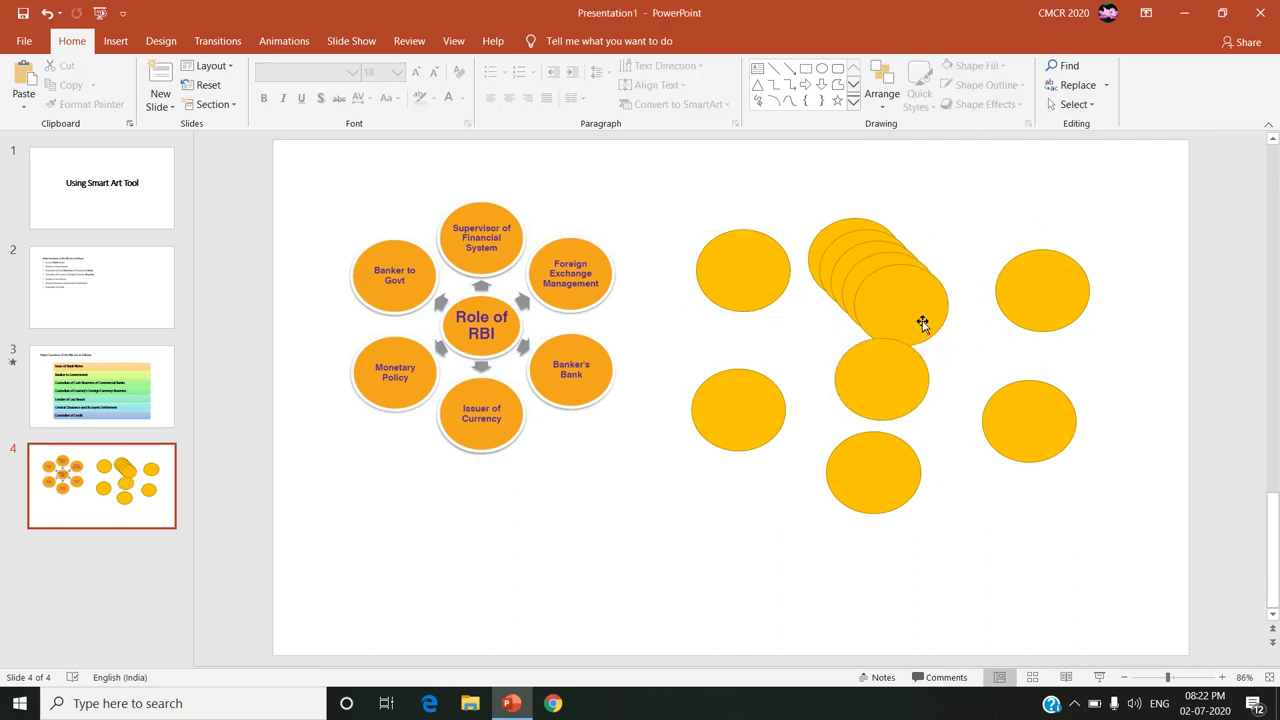
left_click(922, 323)
key("Delete")
left_click(906, 278)
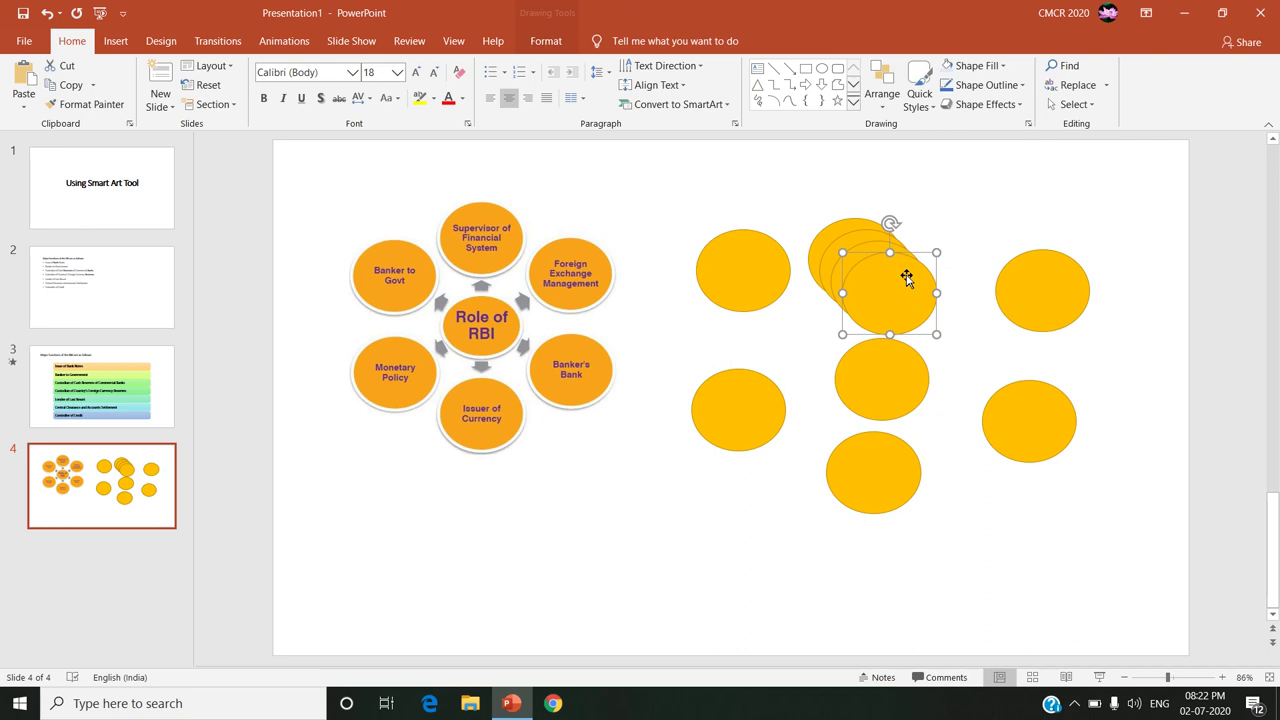
key("Delete")
left_click(906, 285)
key("Delete")
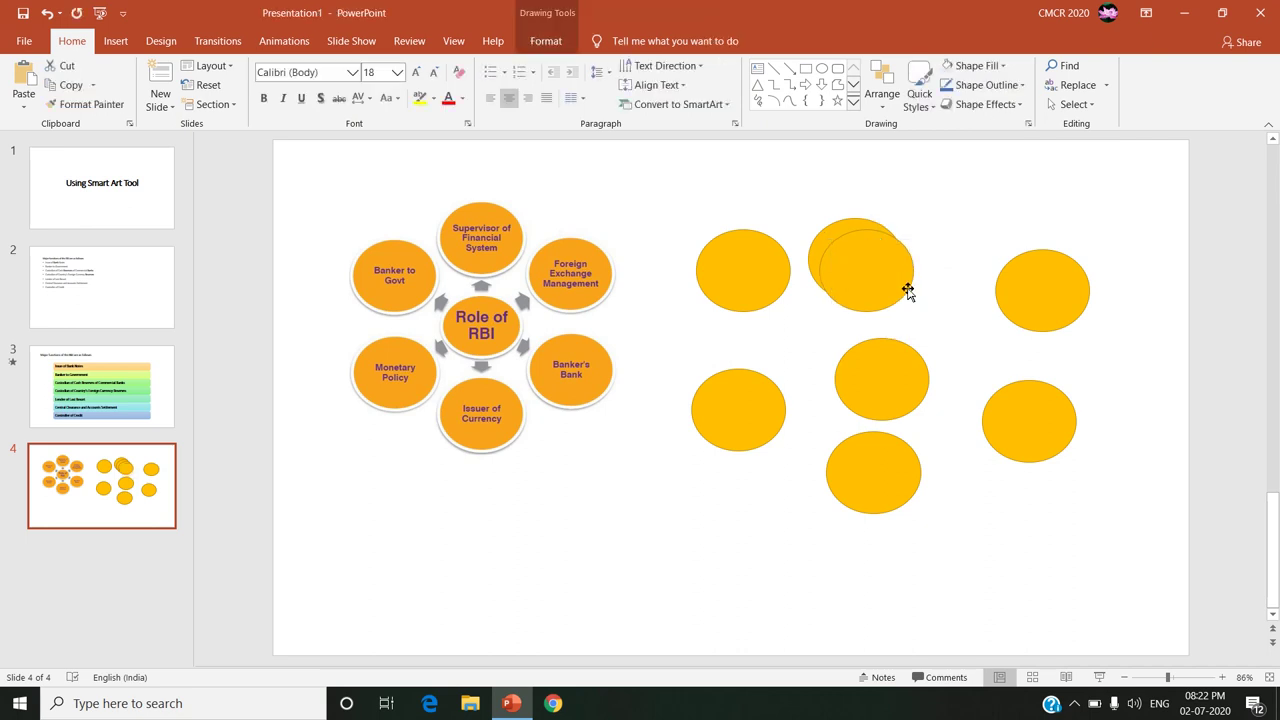
left_click(852, 279)
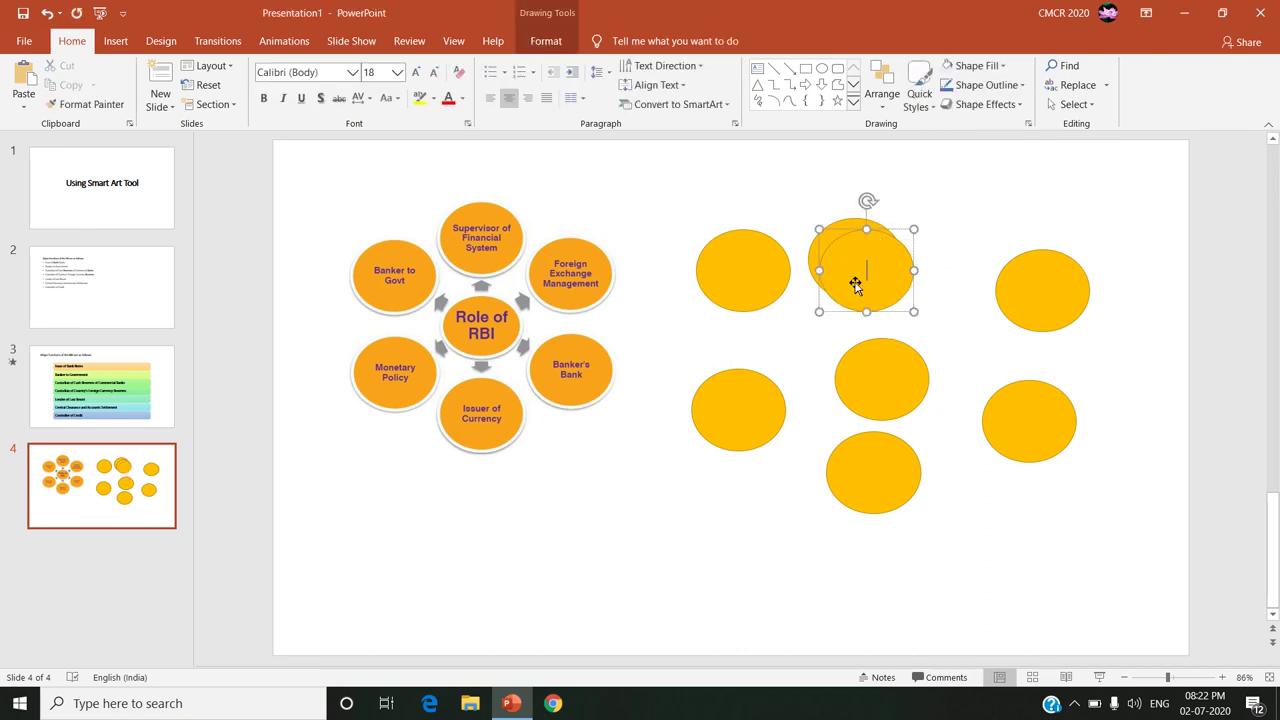
left_click(835, 313)
key("Delete")
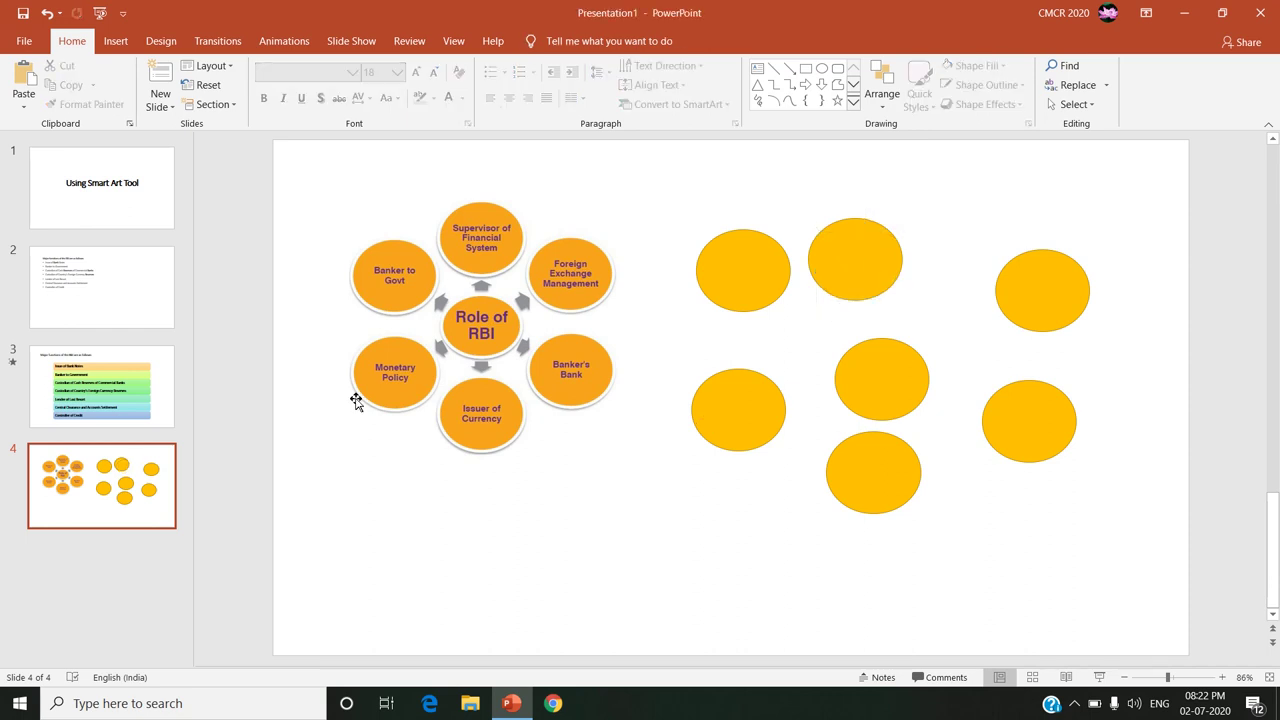
Move the lowest oval farther down, place the remaining stack oval above the central one, and nudge the lower-right oval slightly left
left_click_drag(888, 484, 895, 540)
left_click_drag(858, 266, 897, 241)
left_click_drag(1031, 434, 1022, 433)
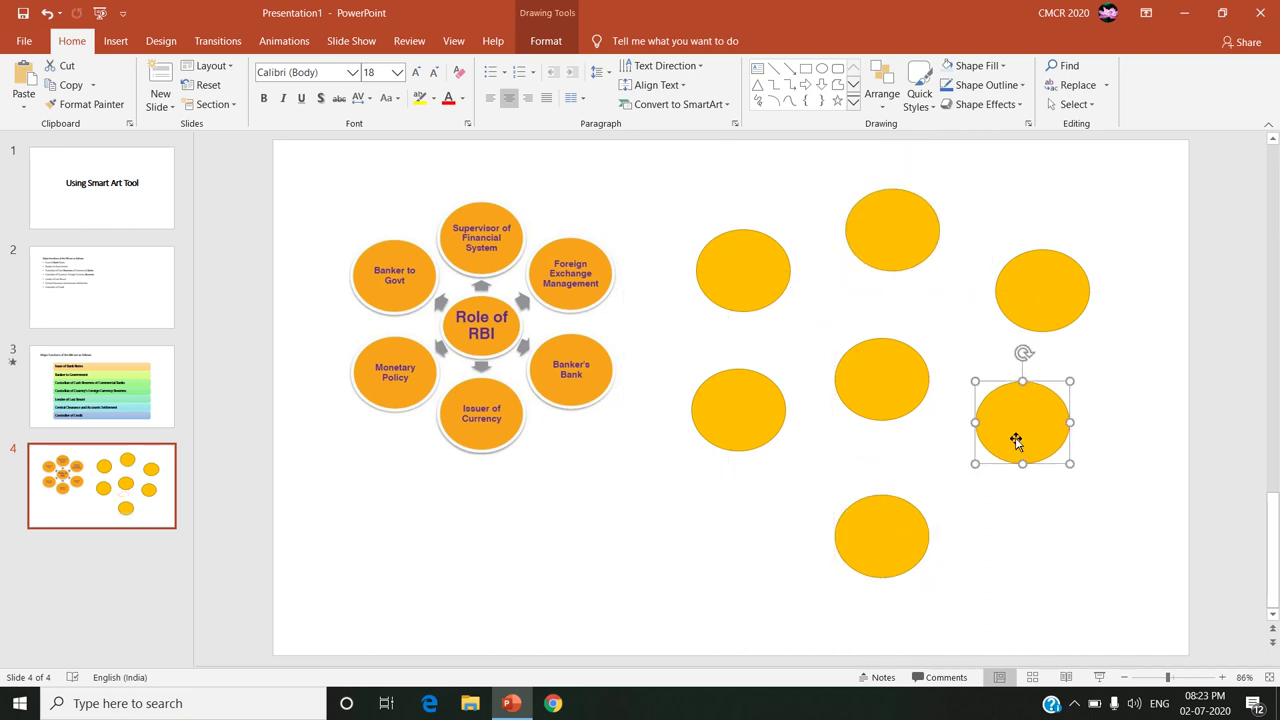
Move the two left ovals and the upper-right oval inward, and align the central and lowest ovals beneath the uppermost one
left_click_drag(758, 424, 786, 421)
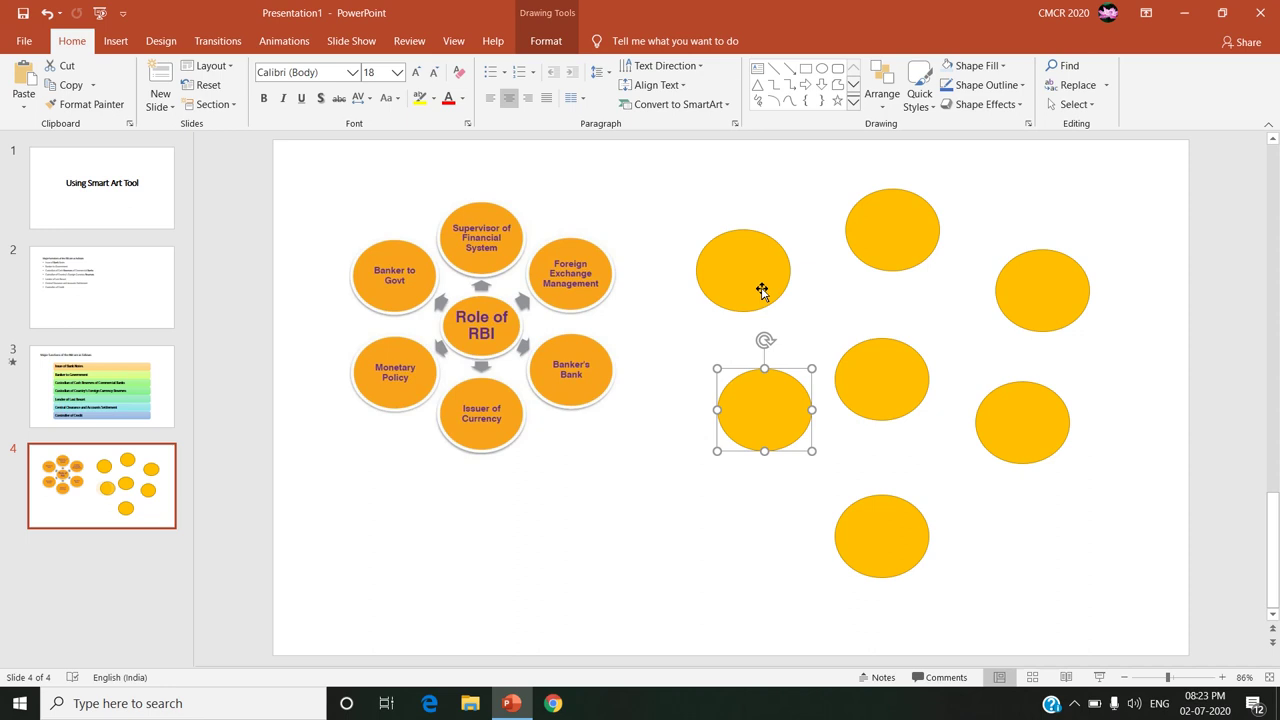
left_click_drag(760, 286, 788, 292)
left_click(1026, 287)
left_click_drag(1026, 287, 987, 301)
left_click_drag(883, 529, 894, 517)
left_click_drag(880, 406, 891, 400)
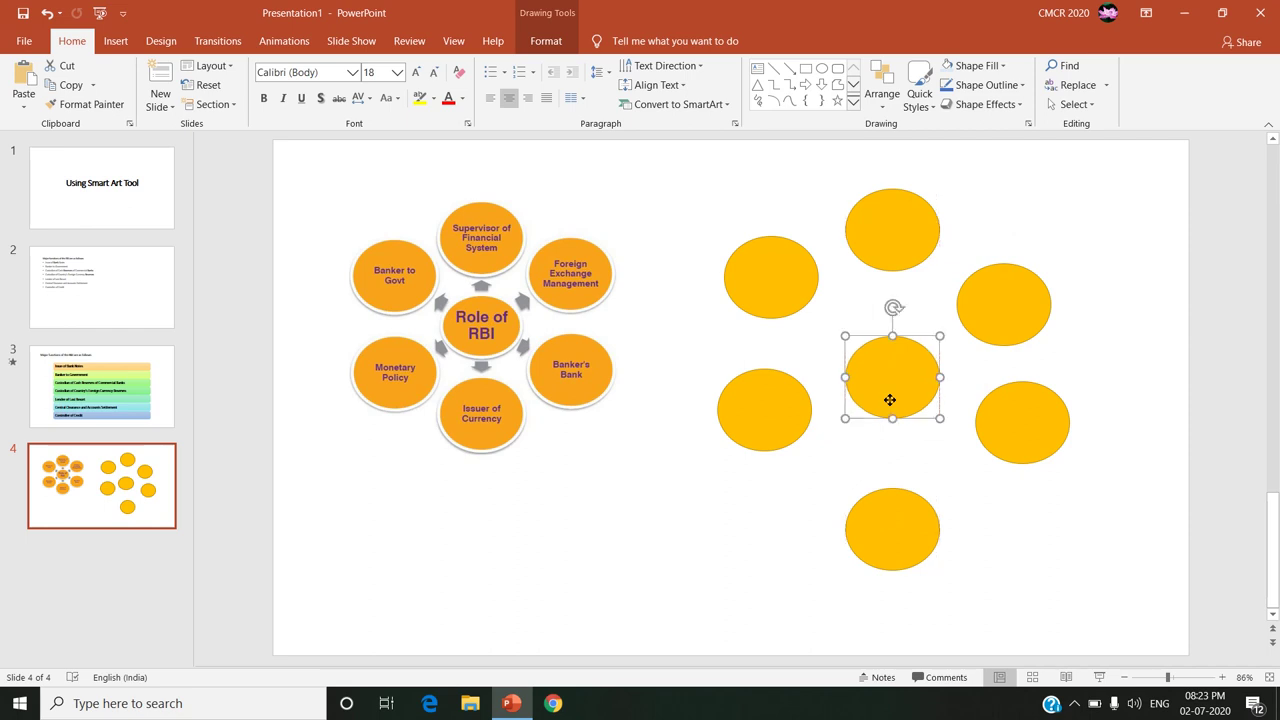
left_click(1012, 562)
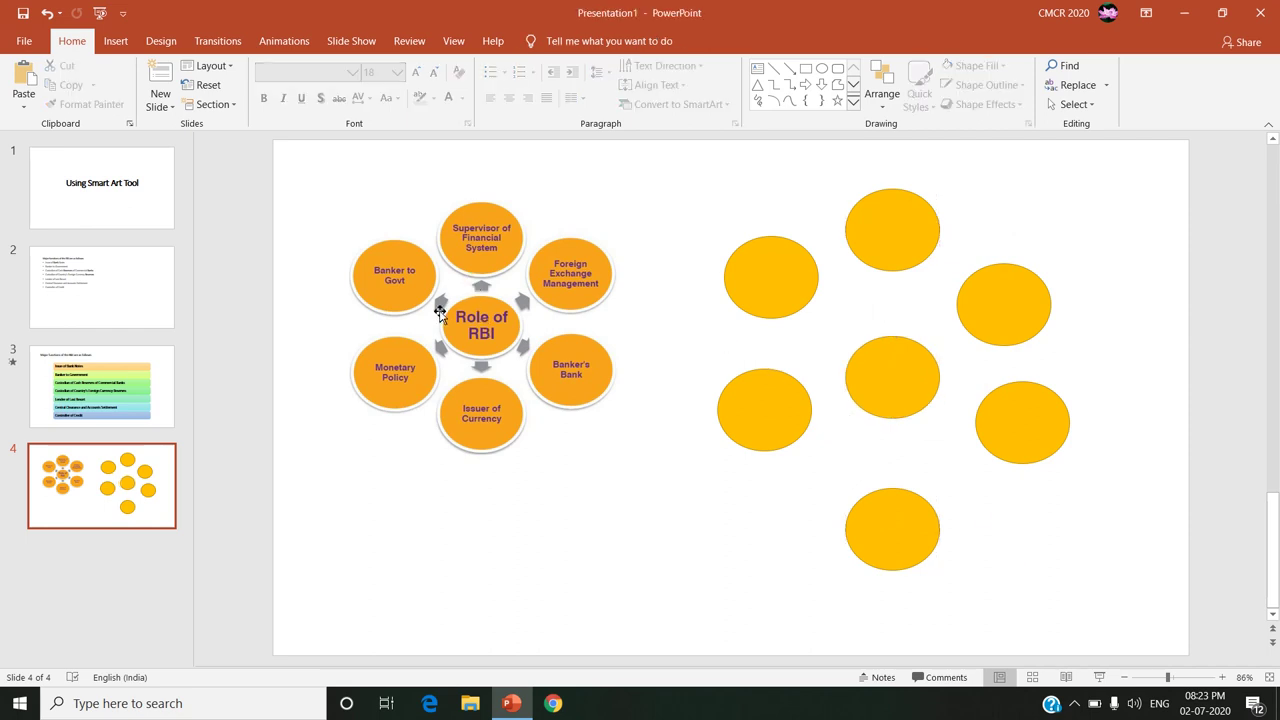
Draw a small up block arrow, about 0.7 cm high and 0.89 cm wide, and place it between the uppermost and central ovals
left_click(115, 41)
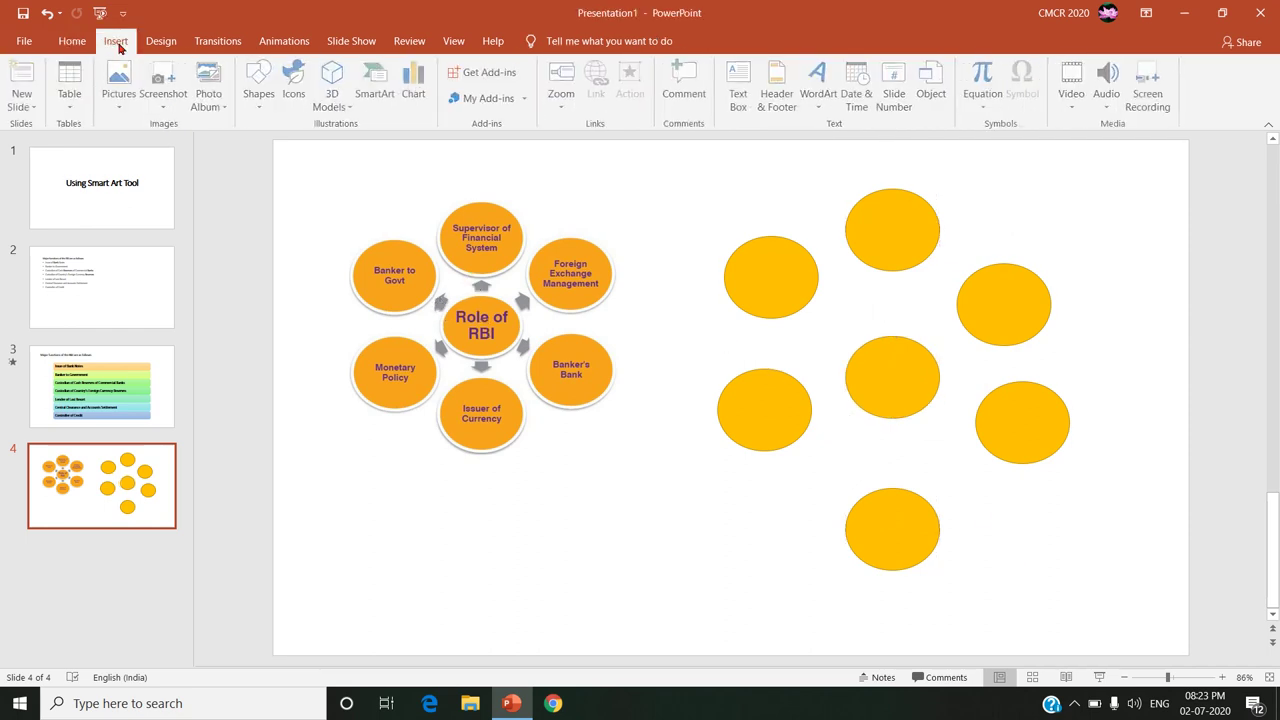
left_click(258, 94)
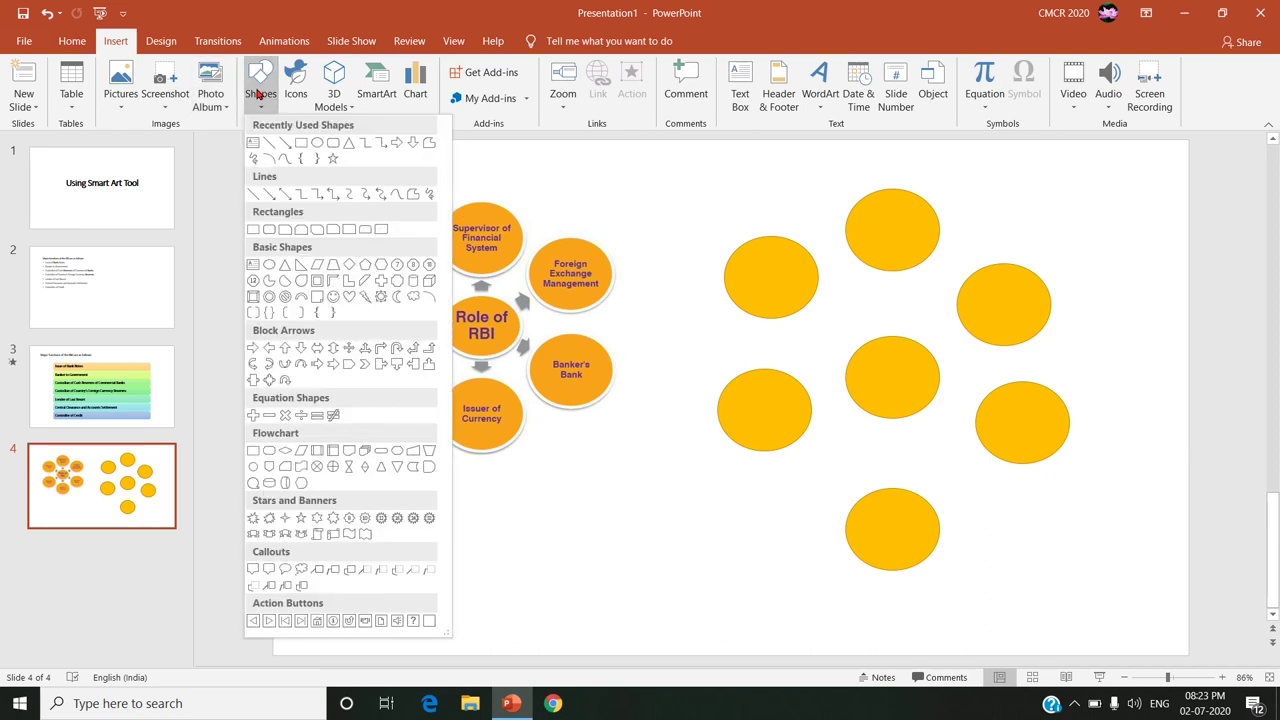
left_click(285, 349)
mouse_move(657, 493)
left_mouse_down()
mouse_move(678, 517)
mouse_move(677, 506)
left_mouse_up()
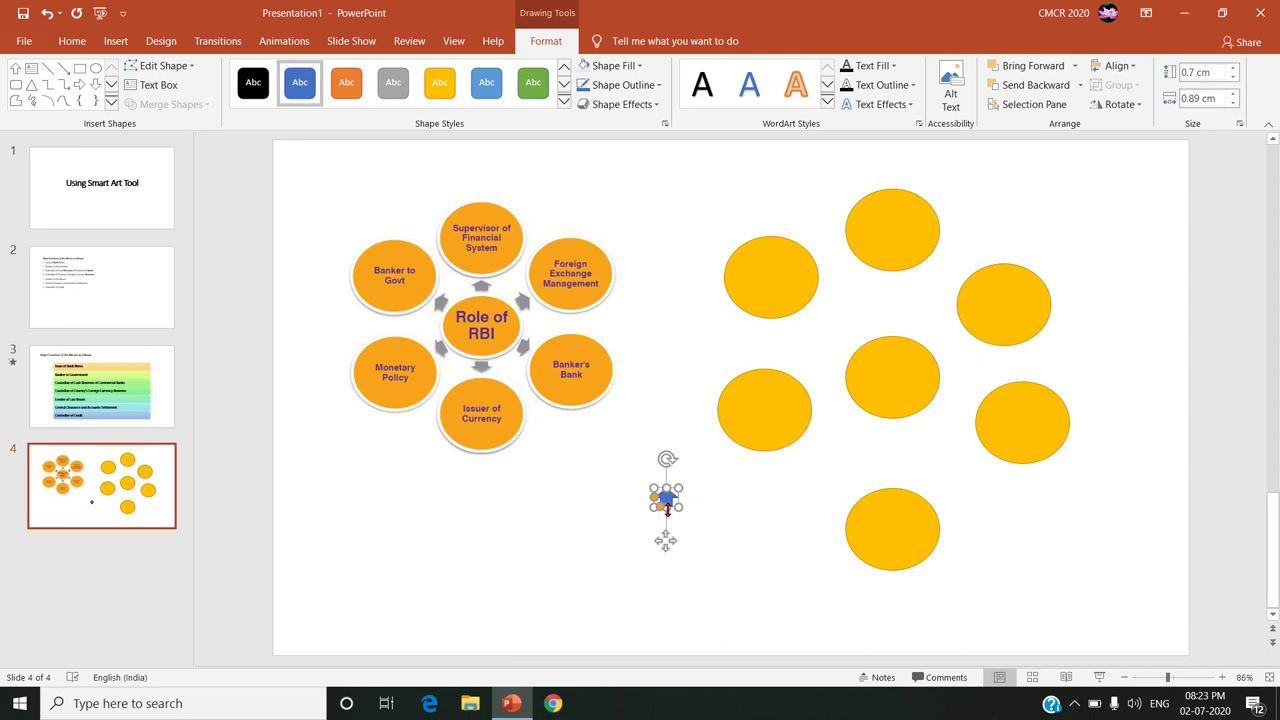
left_click_drag(663, 541, 893, 347)
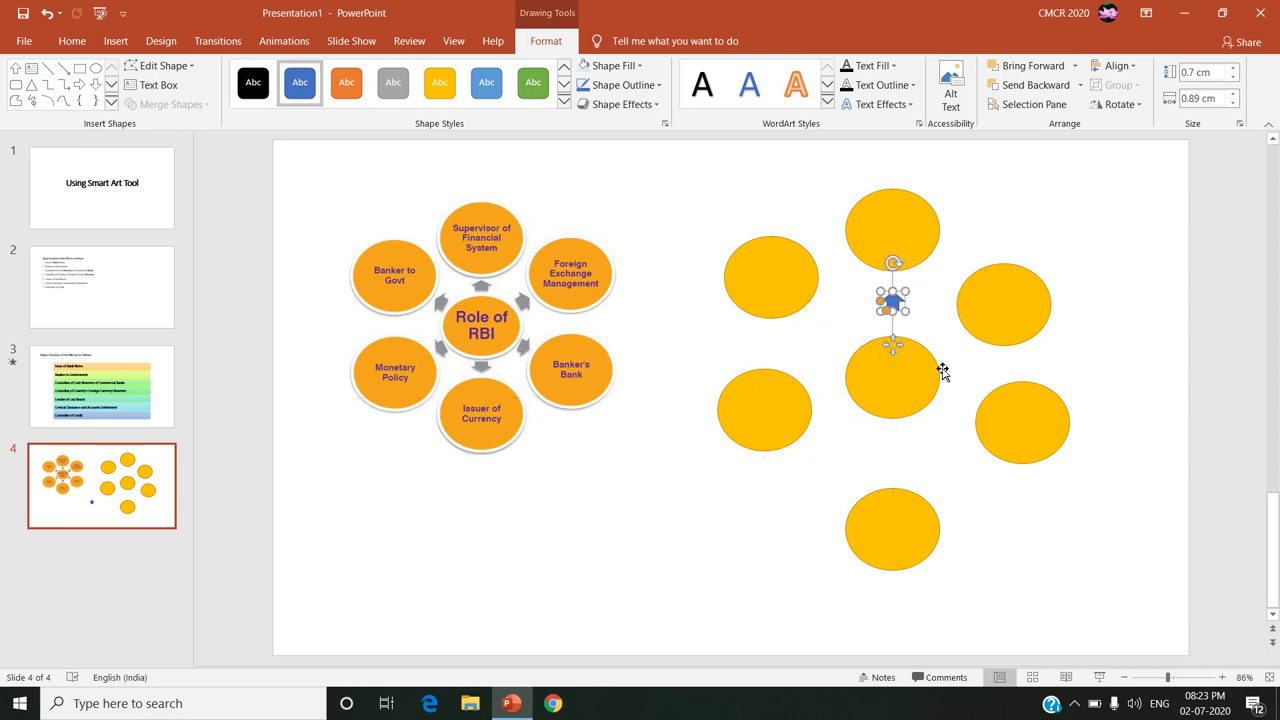
left_click(943, 375)
left_click(893, 300)
key("ctrl+v")
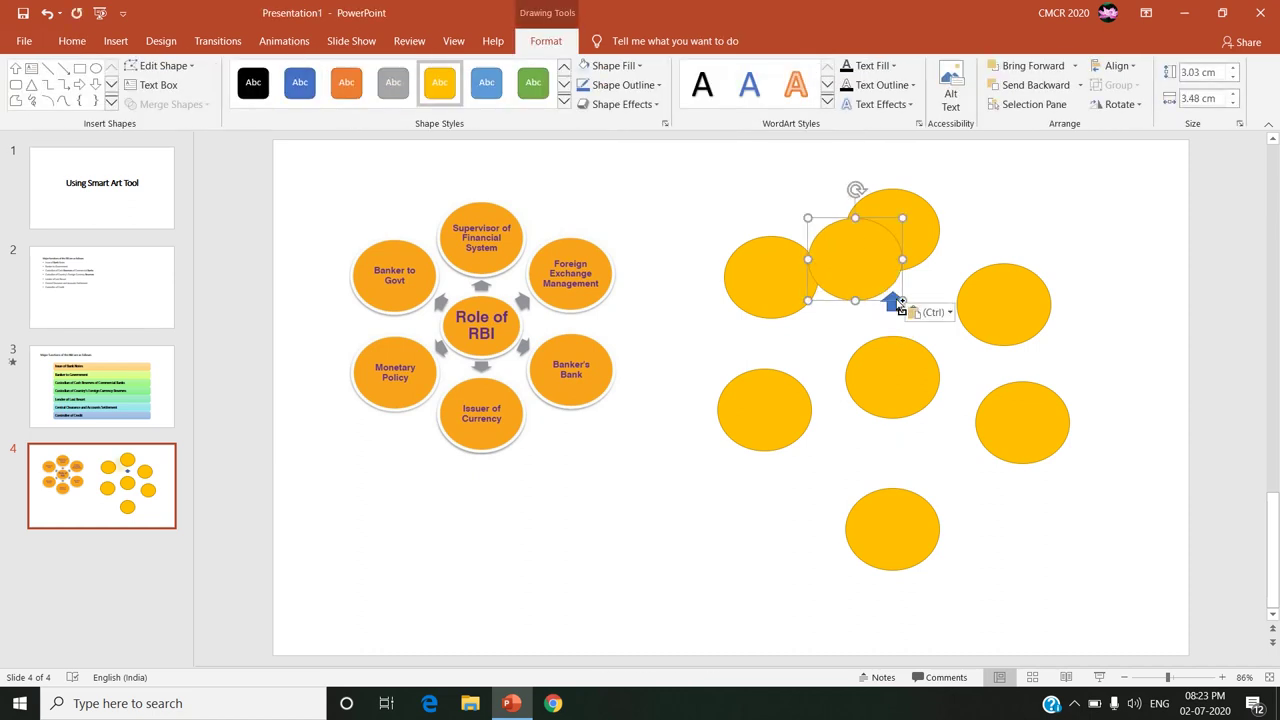
key("ctrl+z")
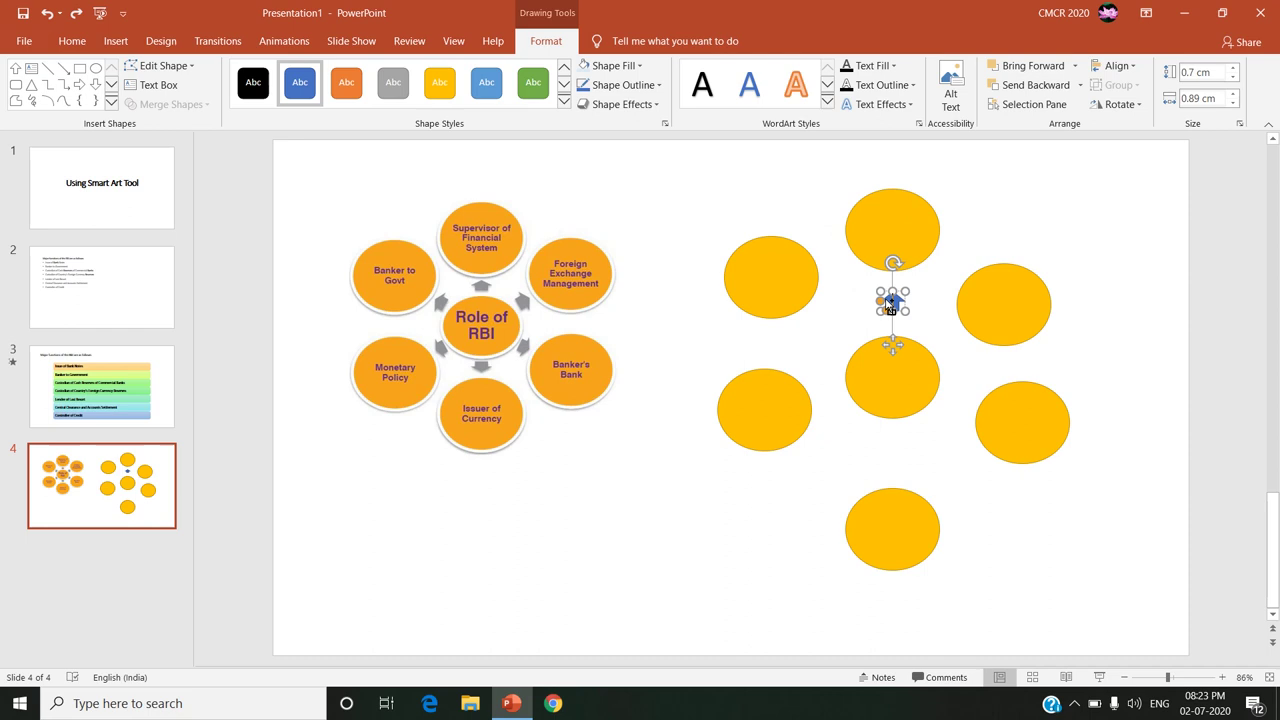
Duplicate the up arrow, place the copy between the central and upper-left ovals, and rotate it toward the upper-left oval
left_click(893, 308)
left_click(893, 306)
right_click(867, 326)
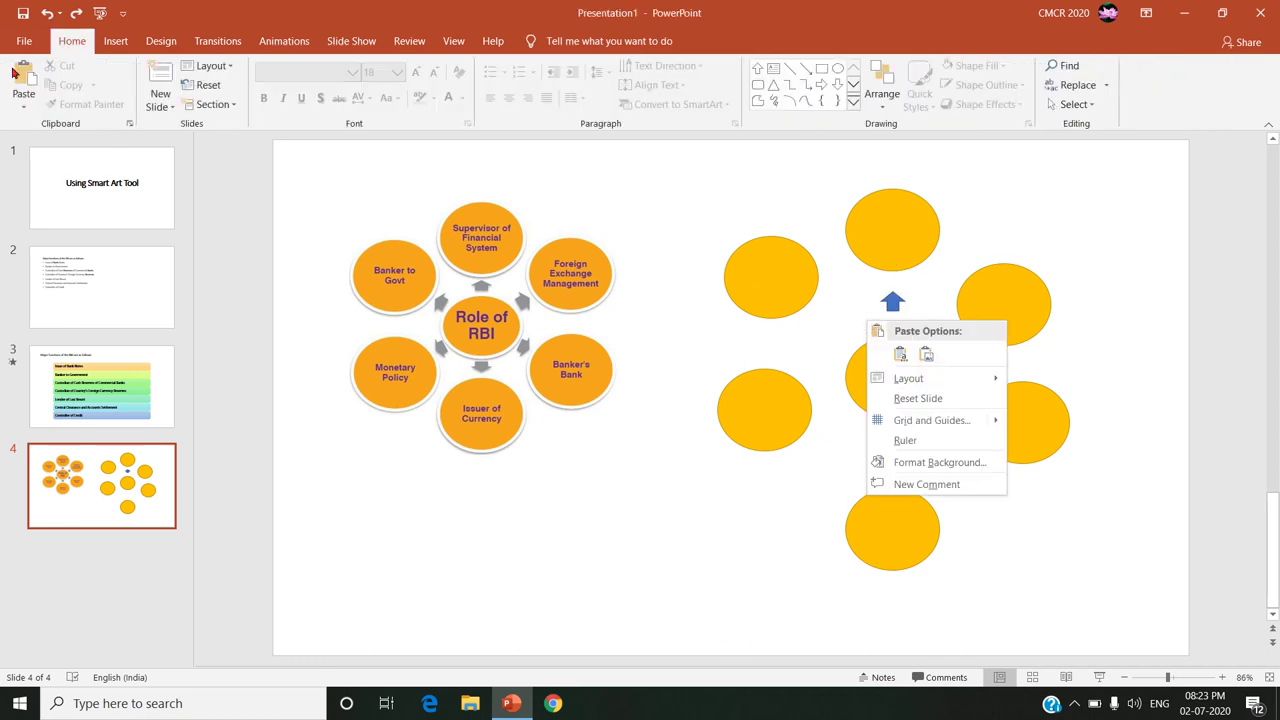
left_click(16, 76)
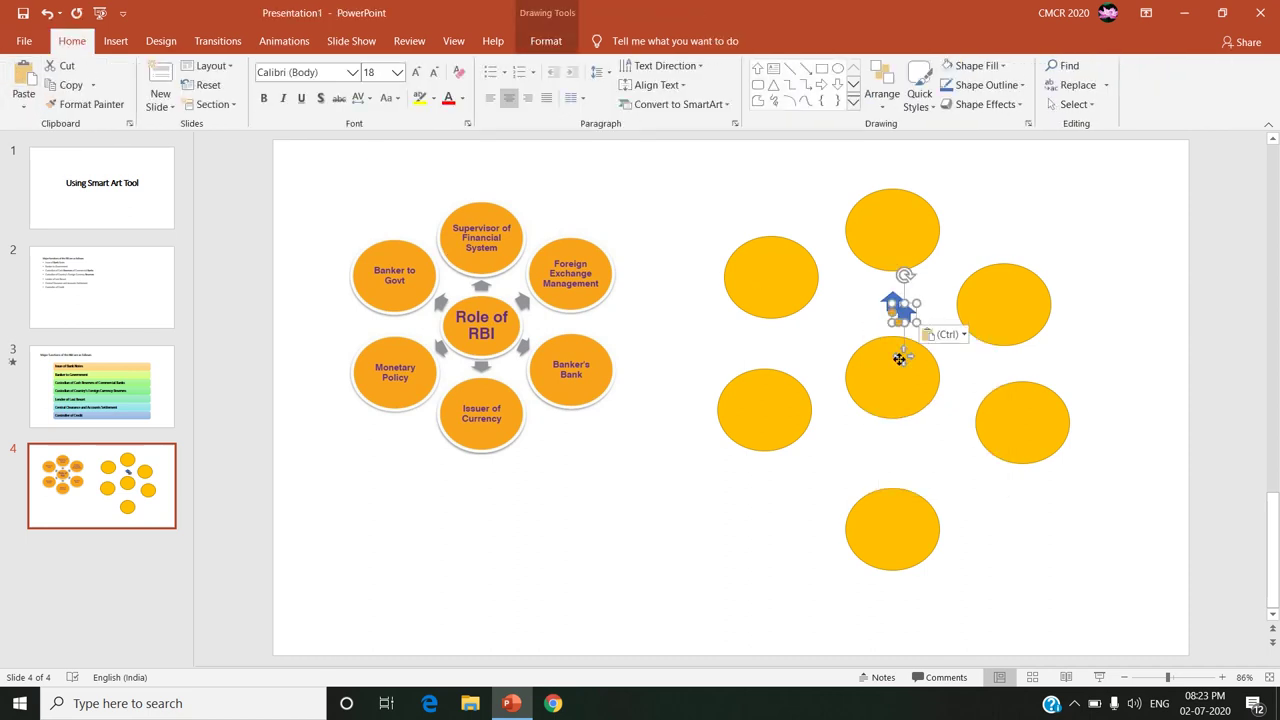
left_click_drag(901, 356, 833, 368)
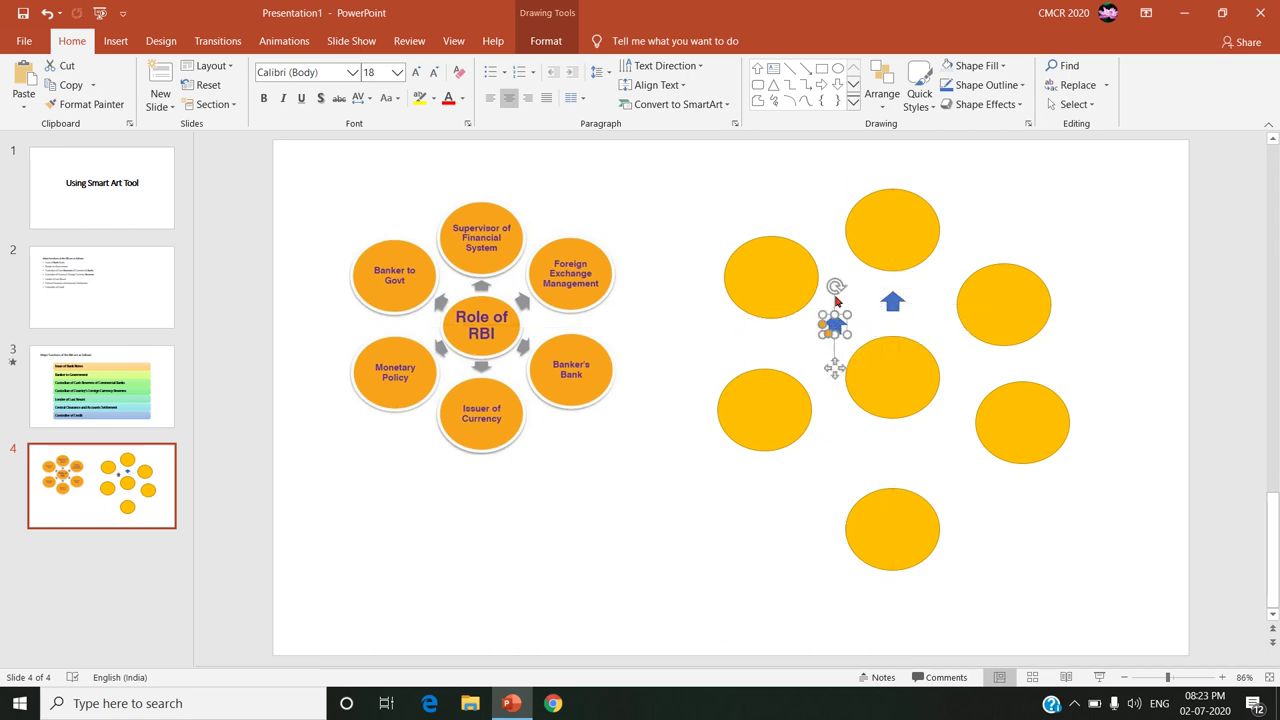
left_click_drag(836, 287, 797, 292)
left_click(815, 449)
Duplicate the tilted arrow and move the copy down to the lower-left side of the central oval
left_click(835, 330)
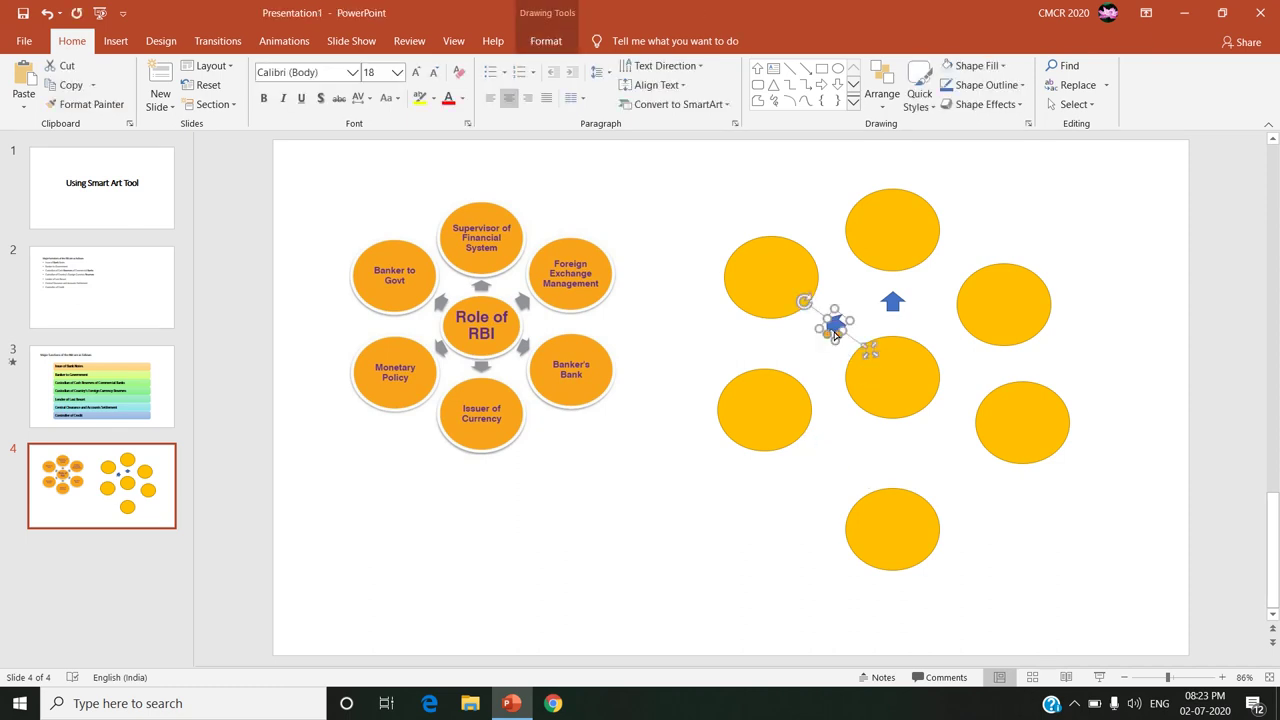
left_click_drag(835, 335, 845, 338)
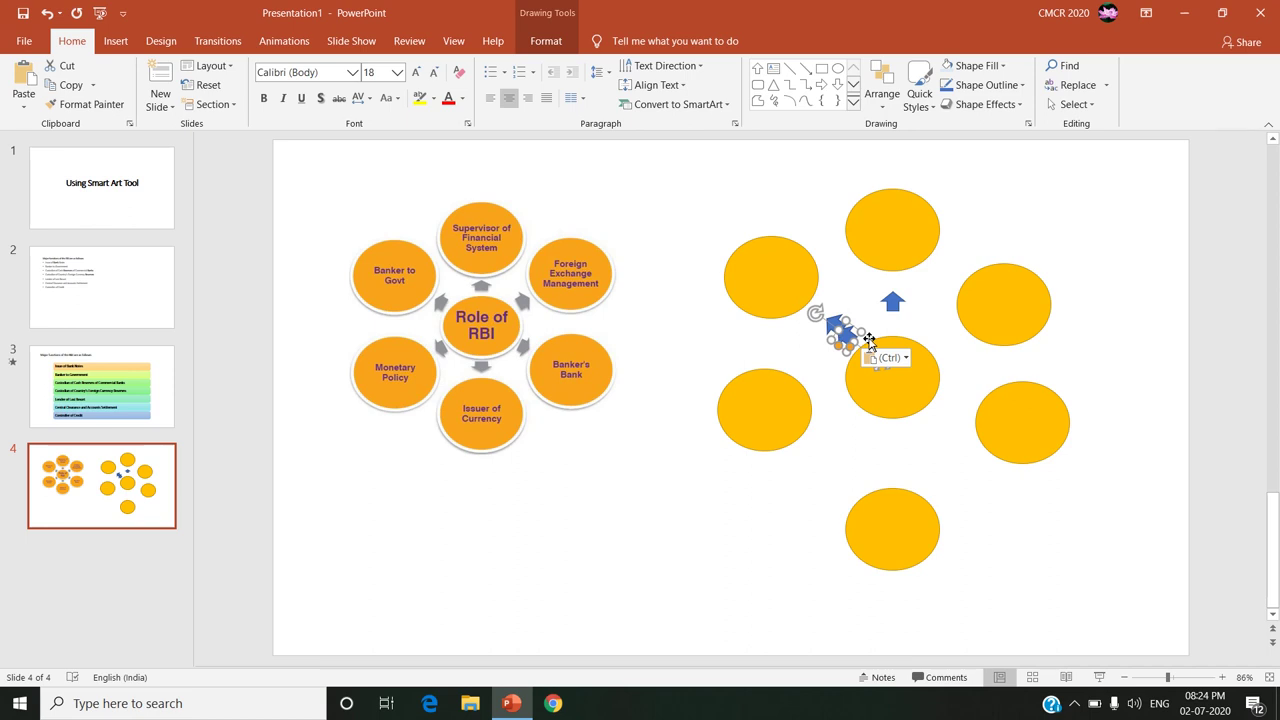
left_click(858, 350)
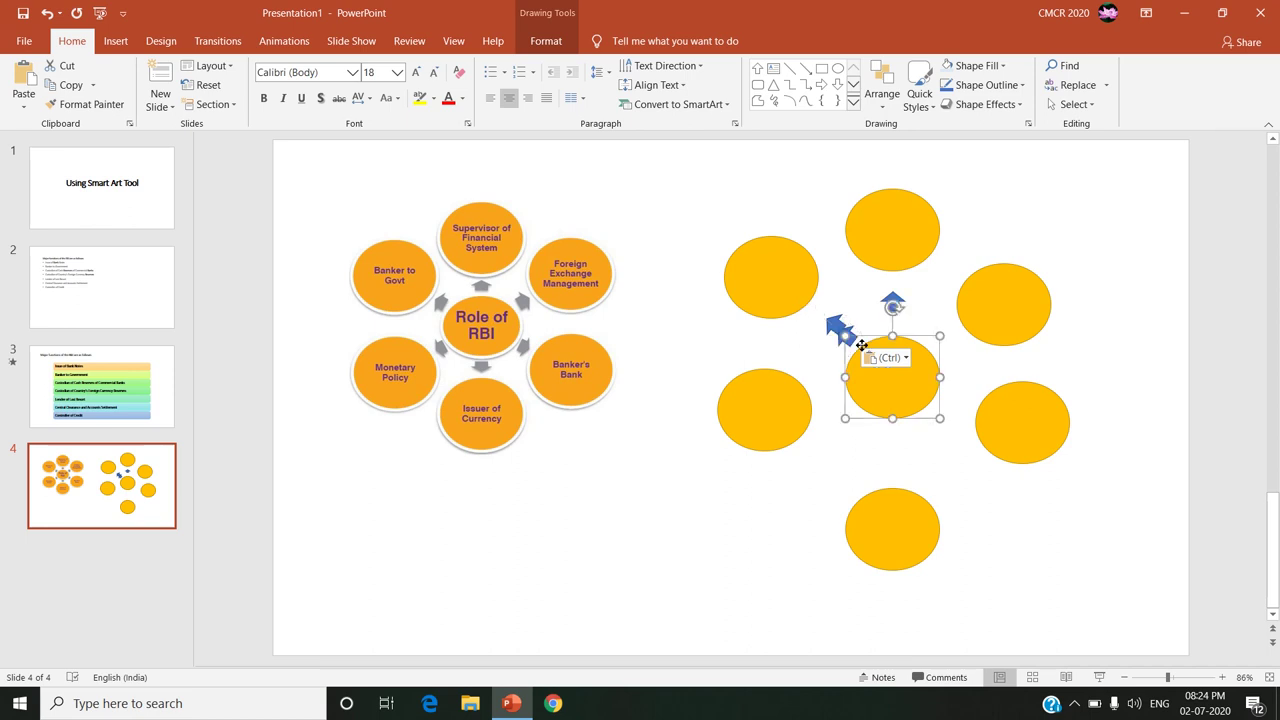
key("ctrl")
key("Escape")
left_click(843, 336)
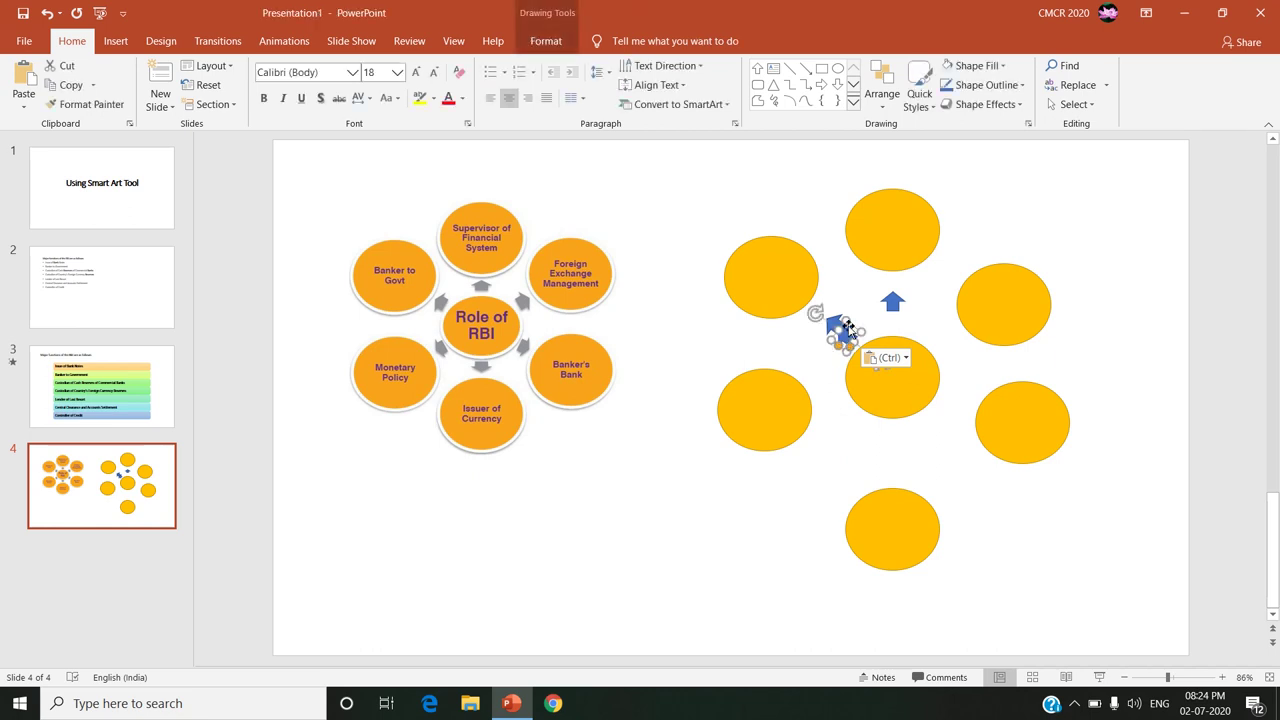
left_click_drag(846, 330, 848, 422)
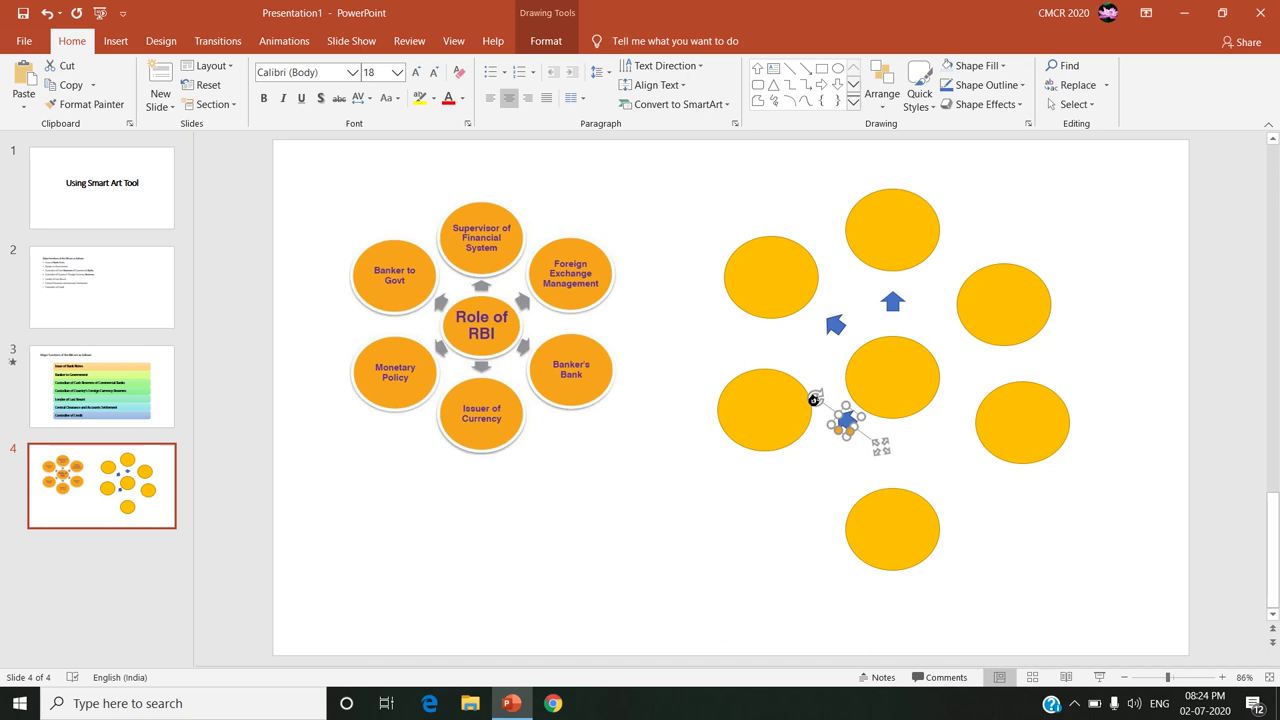
Rotate the new arrow toward the lower left, raise the lower-left oval slightly, and place the arrow between it and the central oval
left_click_drag(814, 400, 809, 413)
mouse_move(809, 413)
left_mouse_down()
mouse_move(806, 443)
mouse_move(797, 388)
mouse_move(817, 449)
mouse_move(812, 438)
left_mouse_up()
left_click(797, 388)
left_click(847, 421)
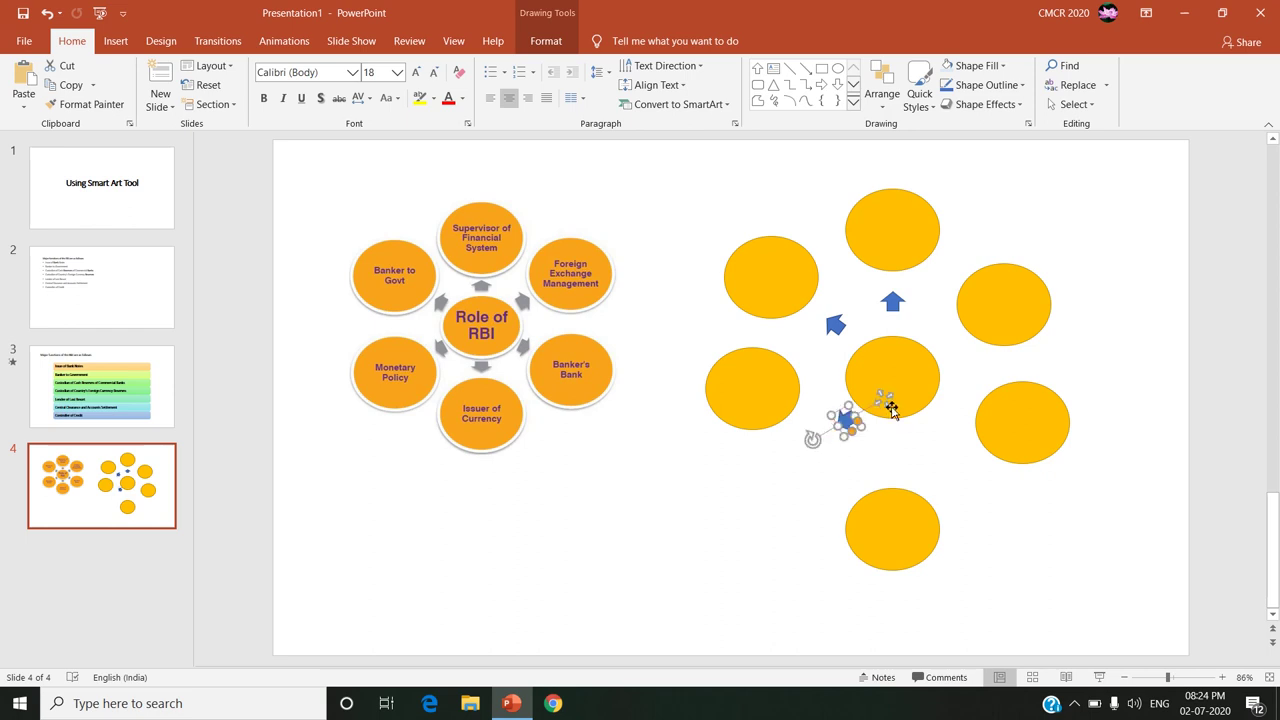
left_click_drag(886, 397, 862, 364)
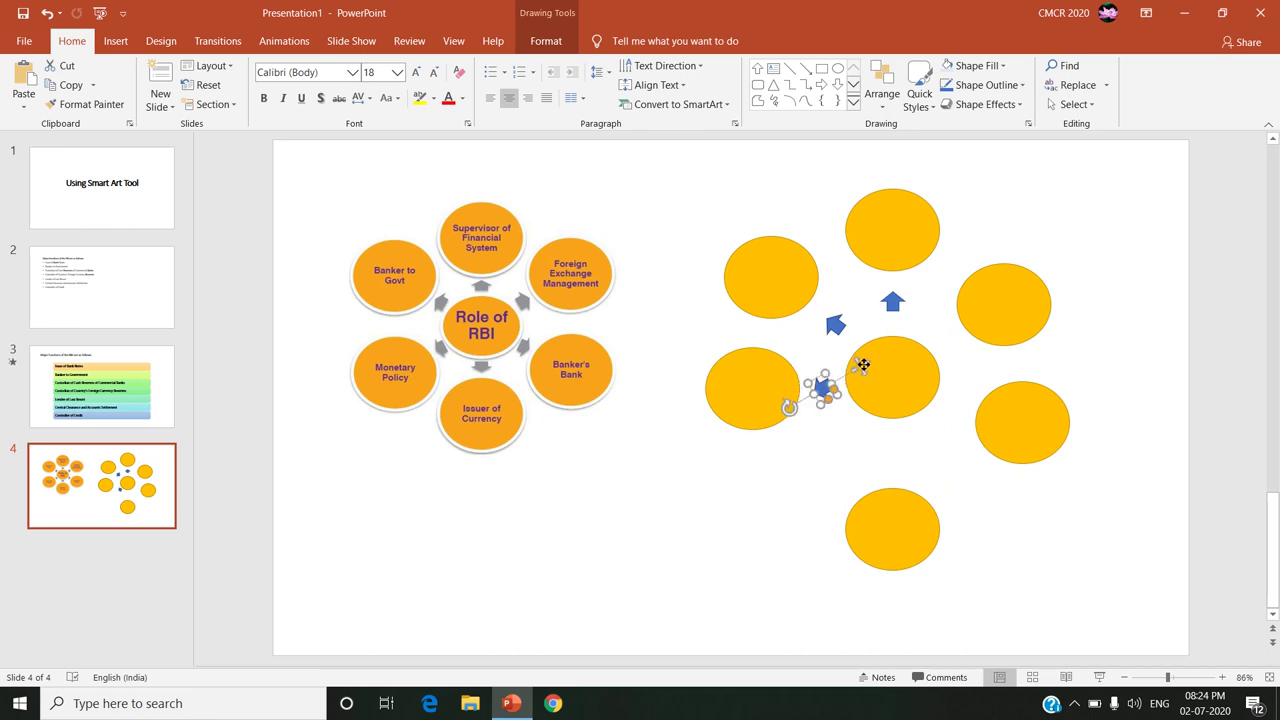
left_click(828, 498)
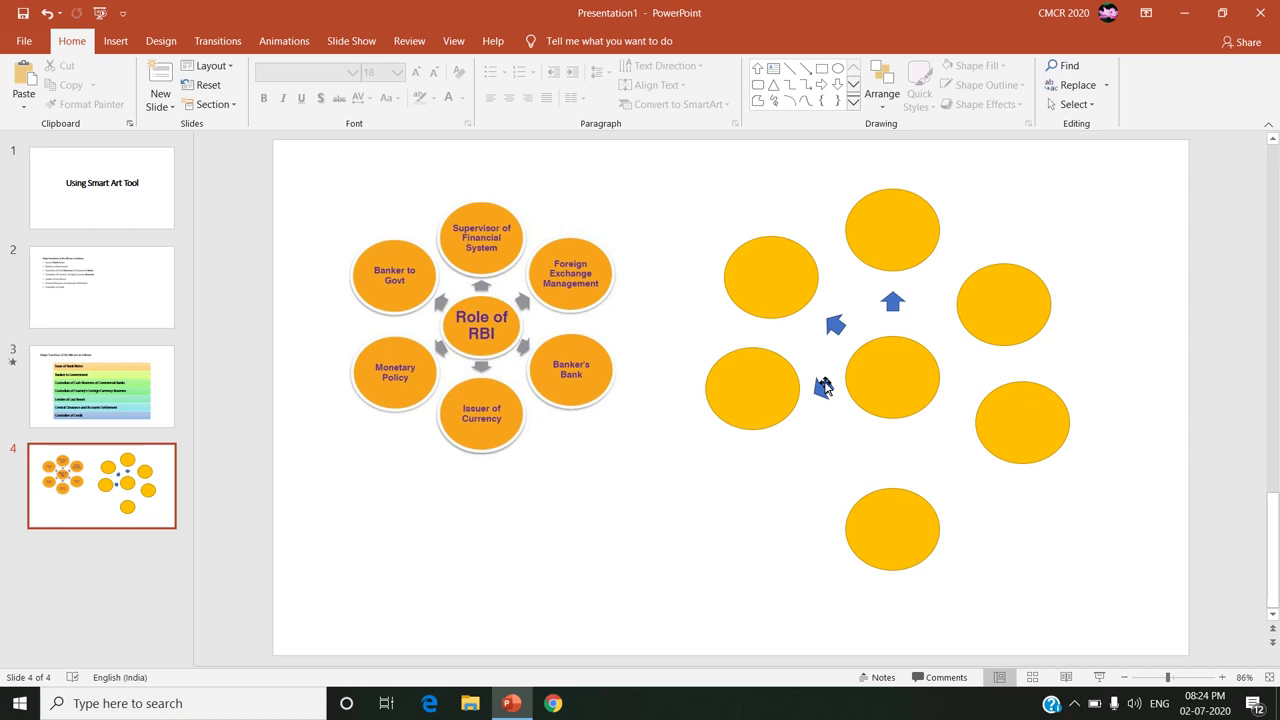
Make three copies of the arrow that points to the upper-left oval
left_click(824, 388)
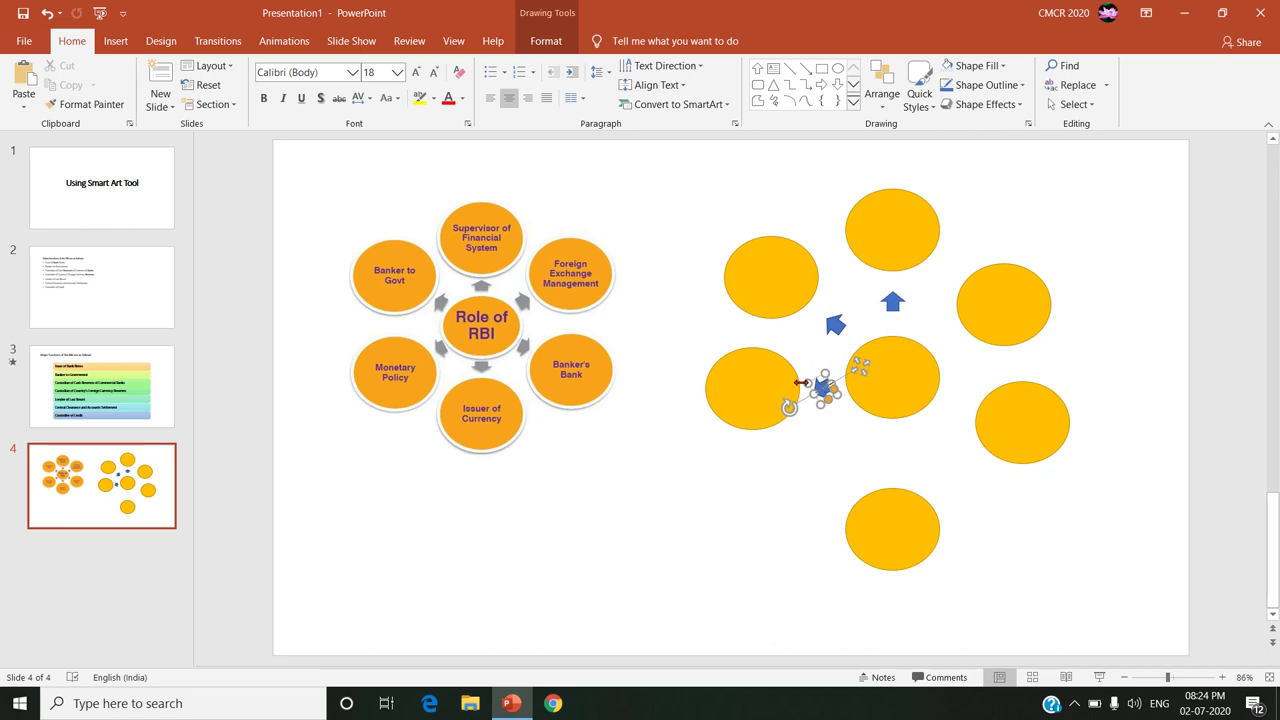
left_click(834, 320)
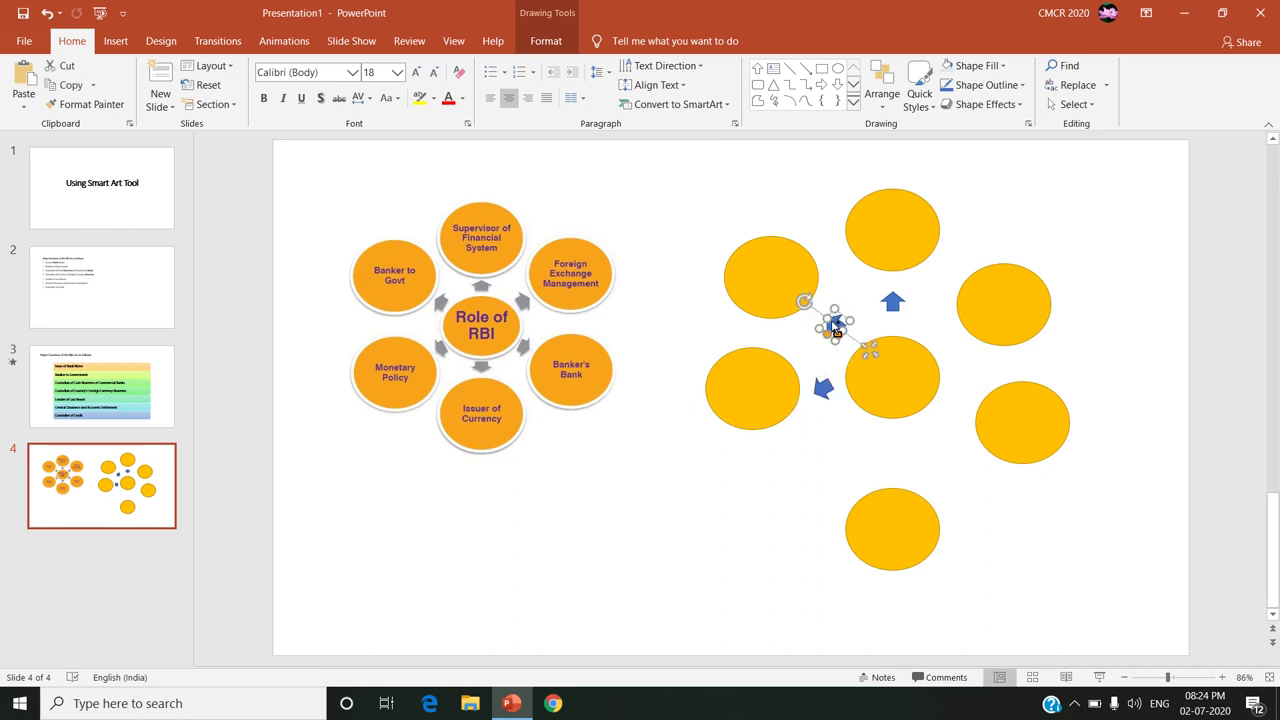
key("ctrl+z")
key("ctrl+v")
key("ctrl+v")
key("ctrl+v")
key("ctrl+v")
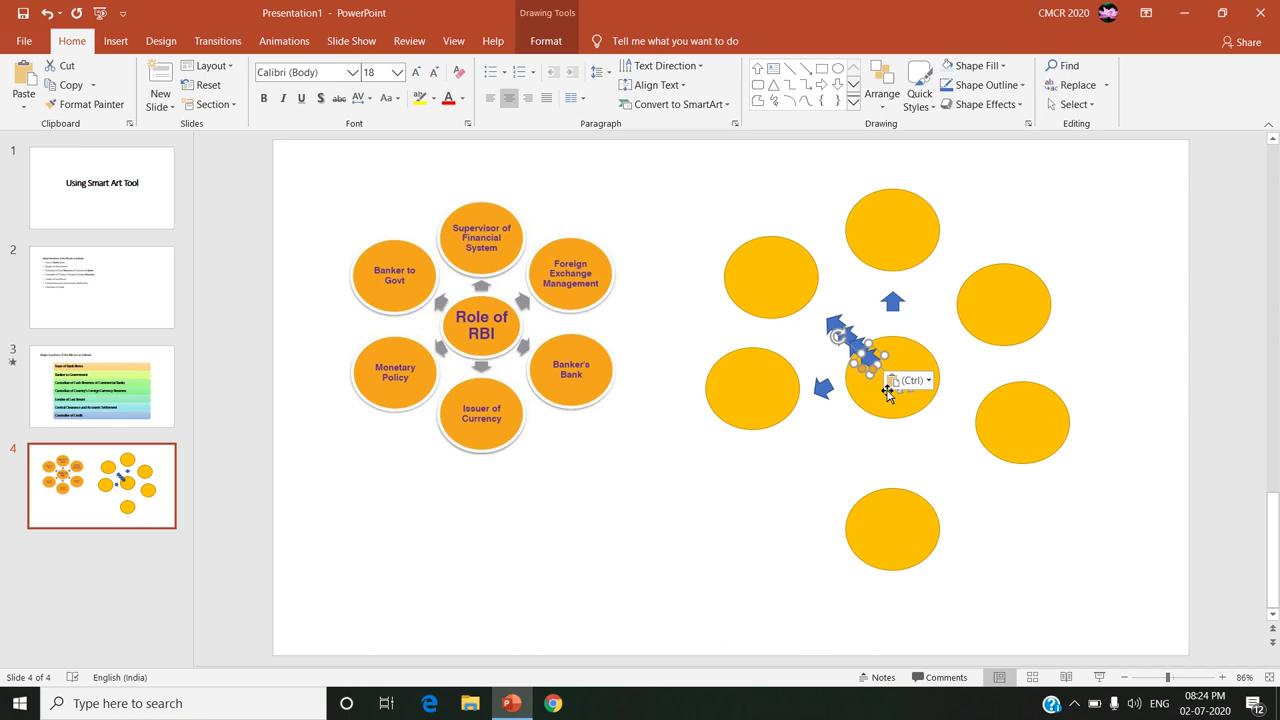
Move the three arrow copies to the gaps between the central oval and the lowest, lower-right and upper-right ovals
left_click(903, 471)
left_click(862, 358)
left_click(885, 395)
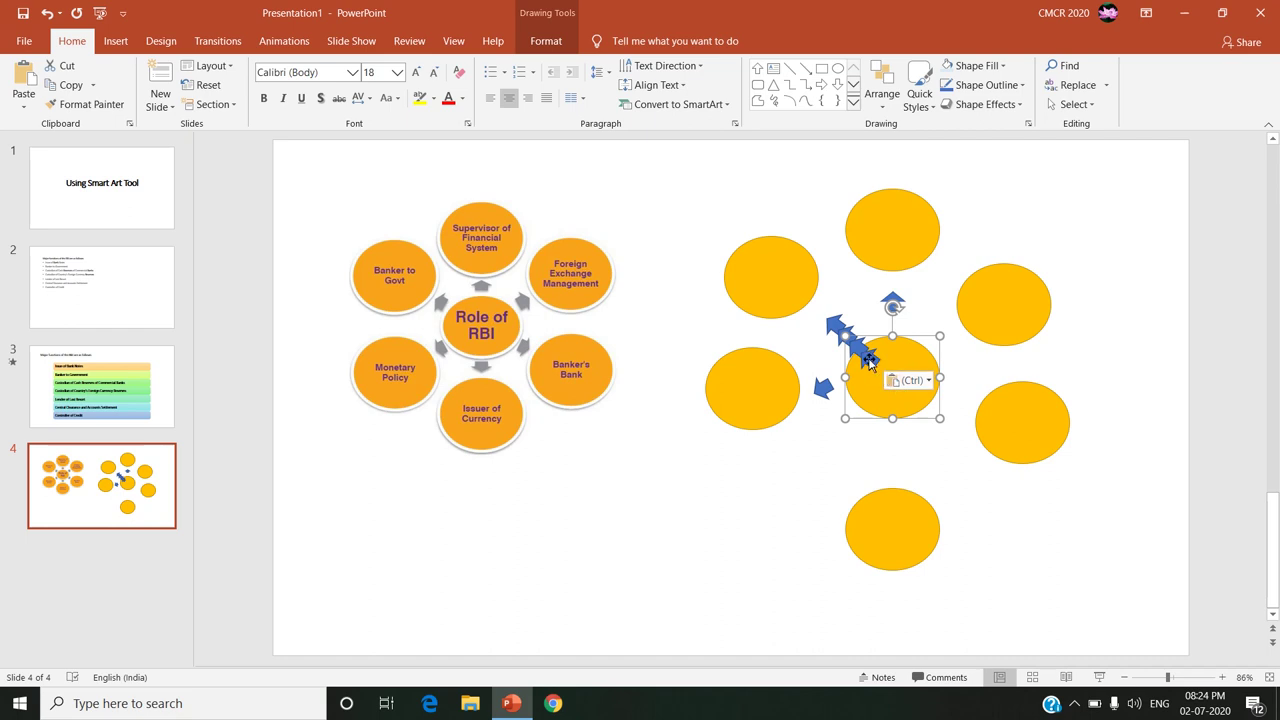
key("ctrl+v")
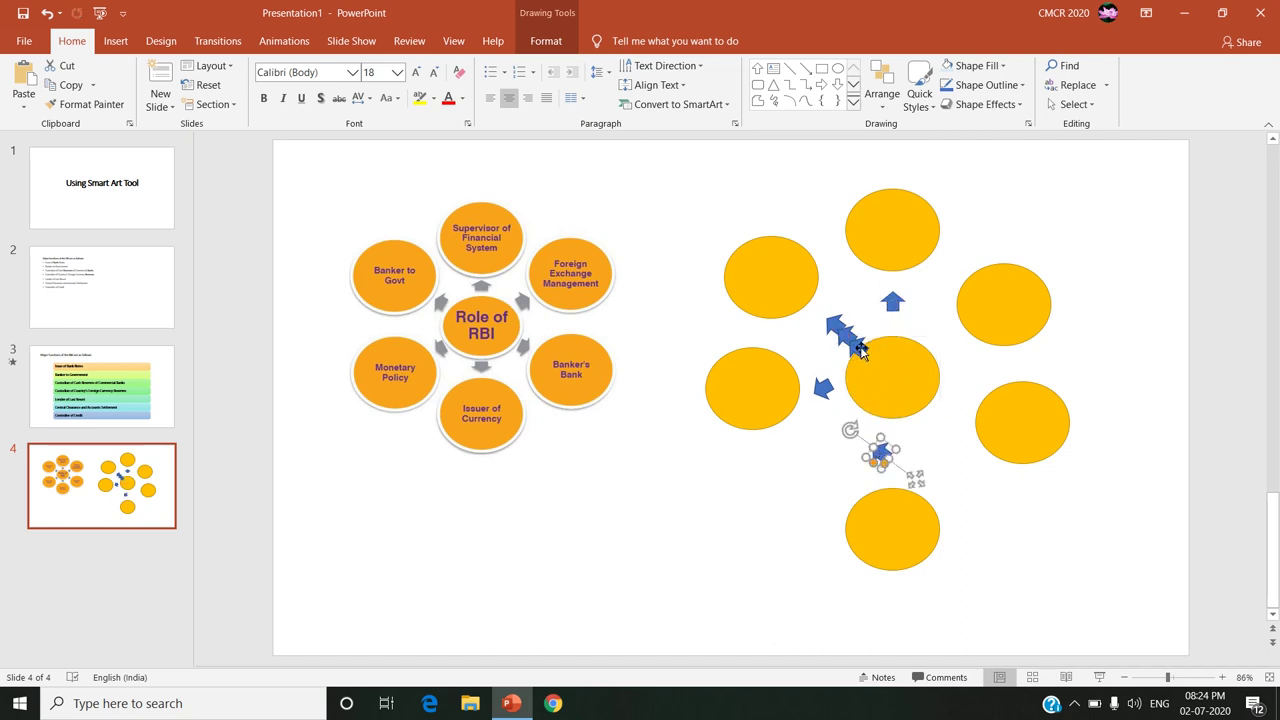
left_click_drag(860, 350, 958, 416)
left_click(848, 338)
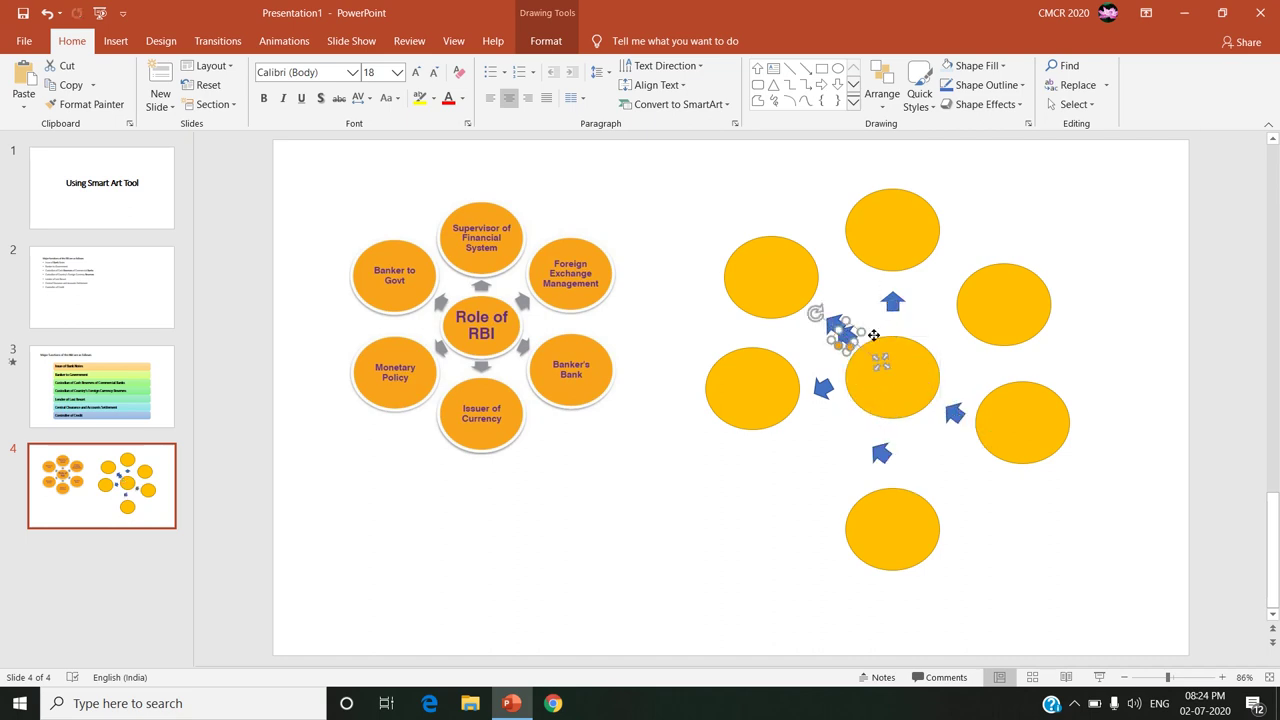
left_click_drag(874, 335, 957, 355)
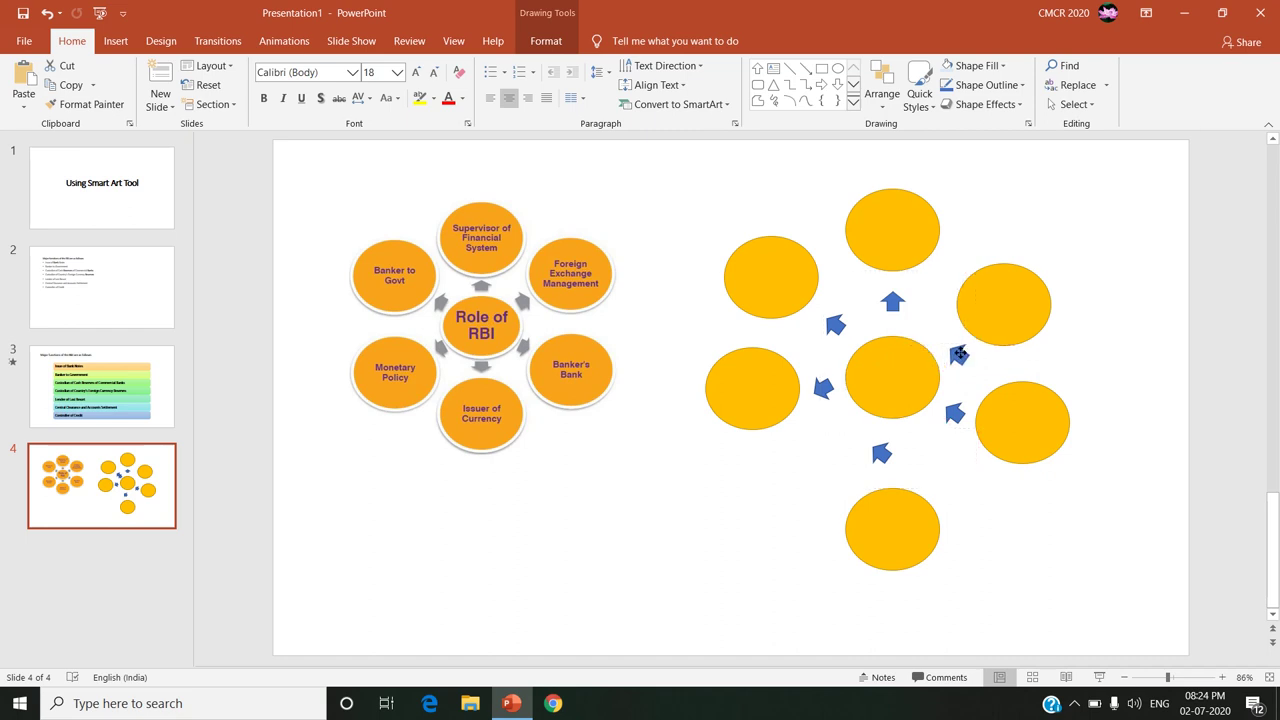
Rotate the arrow below the central oval so that it points down toward the lowest oval
left_click(883, 455)
left_click_drag(850, 430, 872, 510)
left_click_drag(880, 512, 881, 514)
left_click(1028, 524)
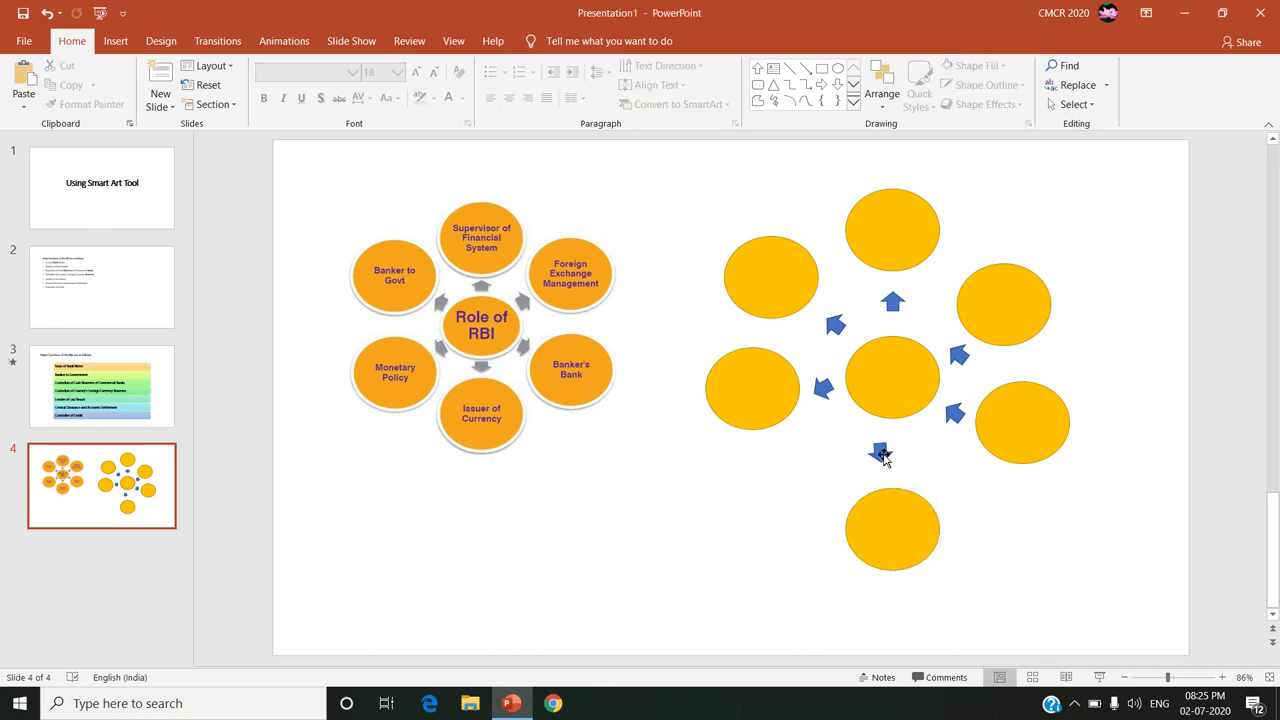
left_click(882, 455)
left_click(883, 457)
left_click_drag(886, 488, 881, 488)
Rotate the two arrows on the right of the central oval to point outward at the lower-right and upper-right ovals
left_click(952, 412)
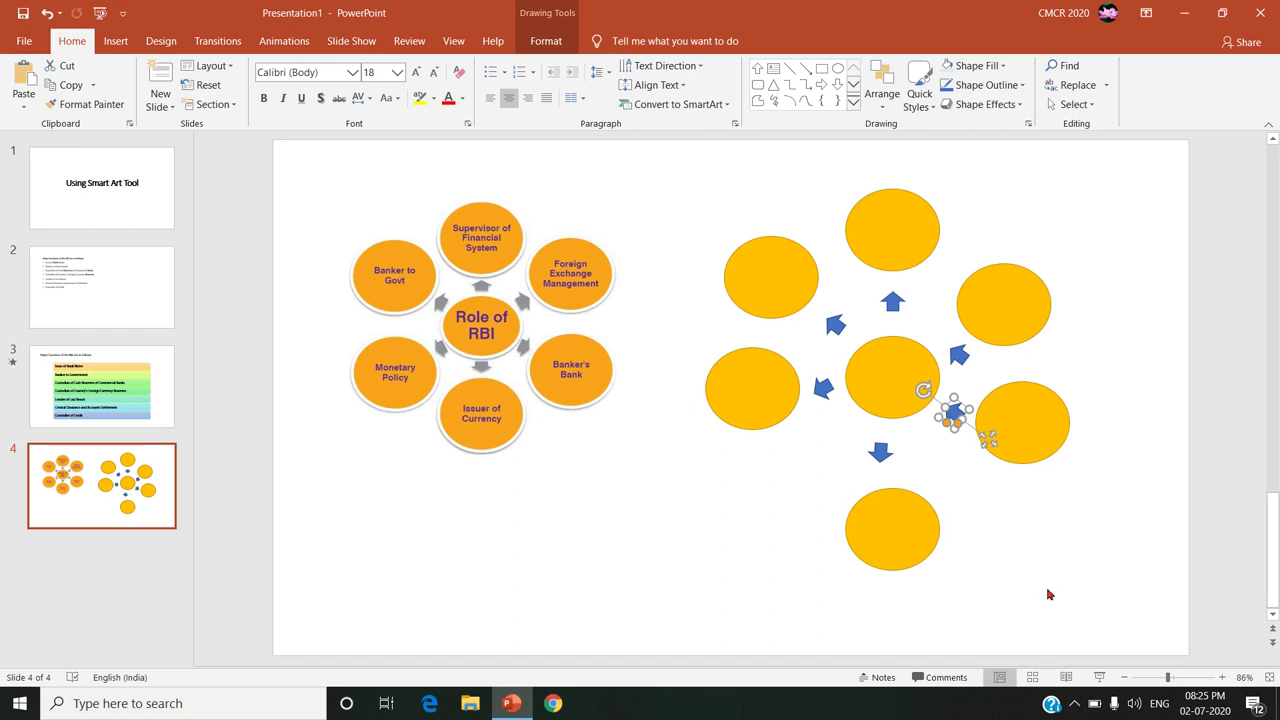
left_click_drag(923, 387, 1034, 375)
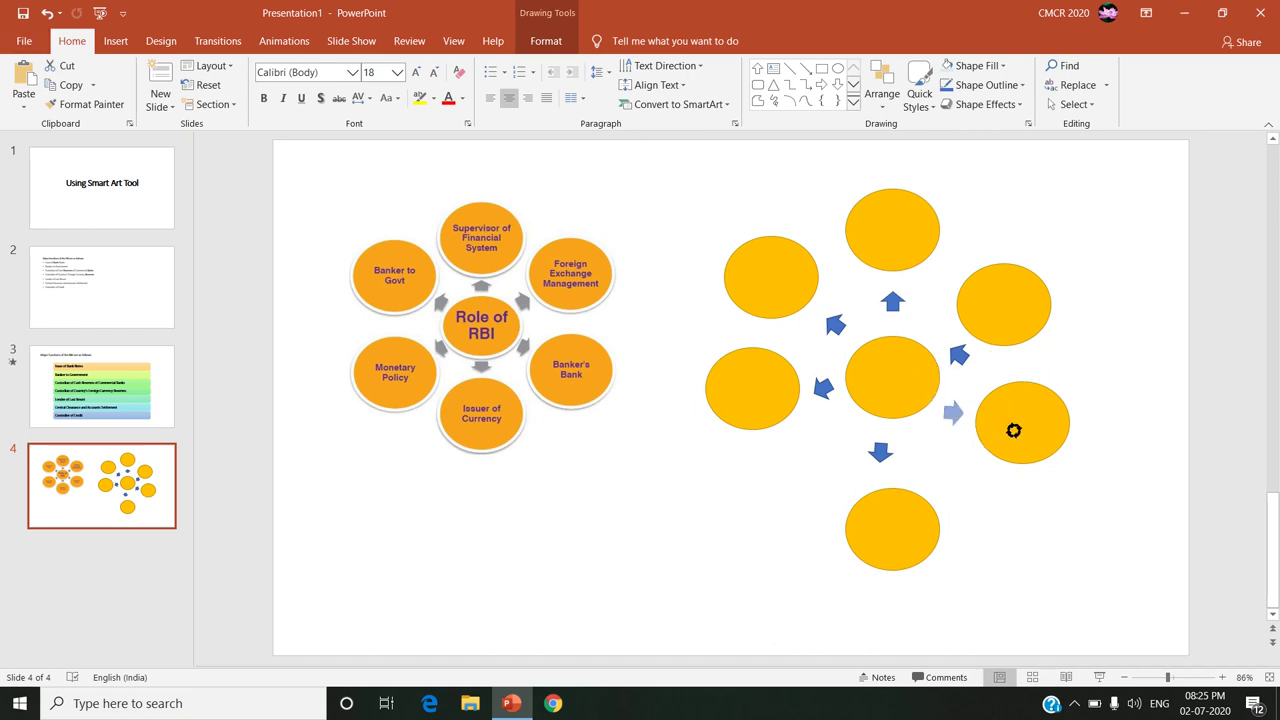
left_click_drag(1013, 430, 1004, 441)
left_click(958, 354)
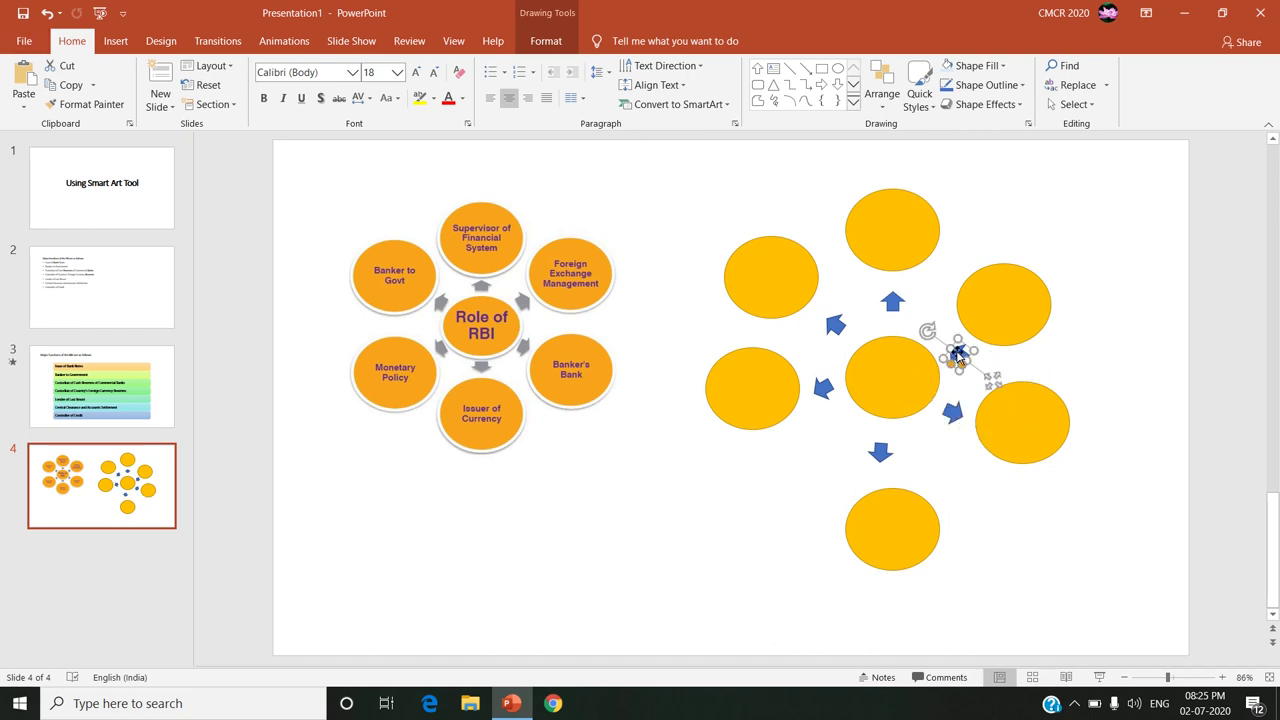
left_click_drag(928, 335, 991, 291)
left_click(1017, 306)
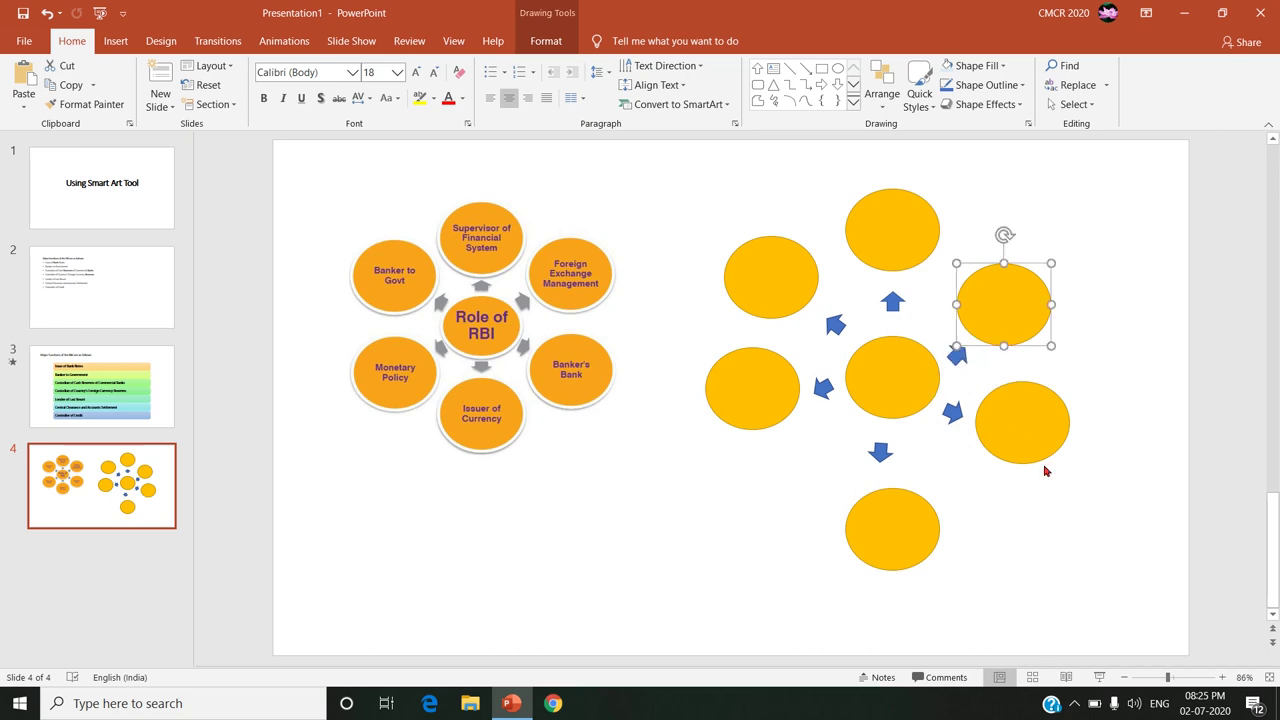
left_click(1047, 485)
Fine-tune the rotation of the arrow above the lowest oval
left_click(898, 558)
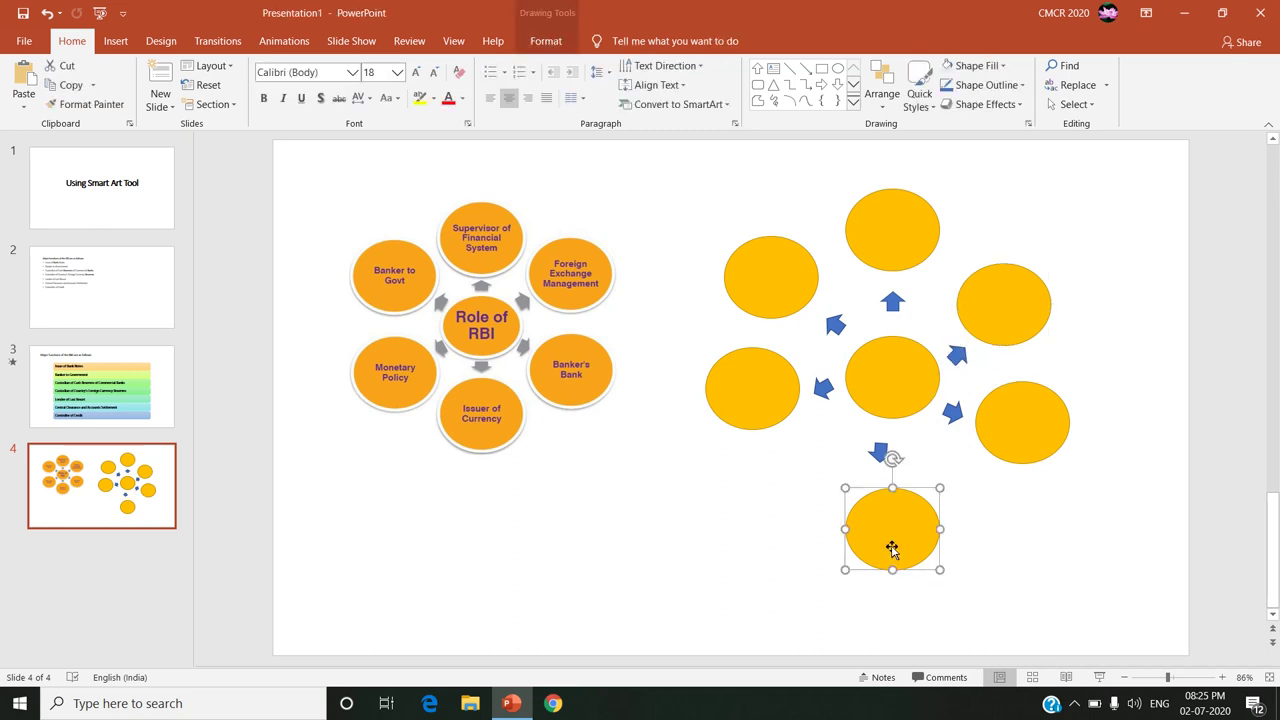
left_click(871, 448)
left_click_drag(879, 491, 889, 492)
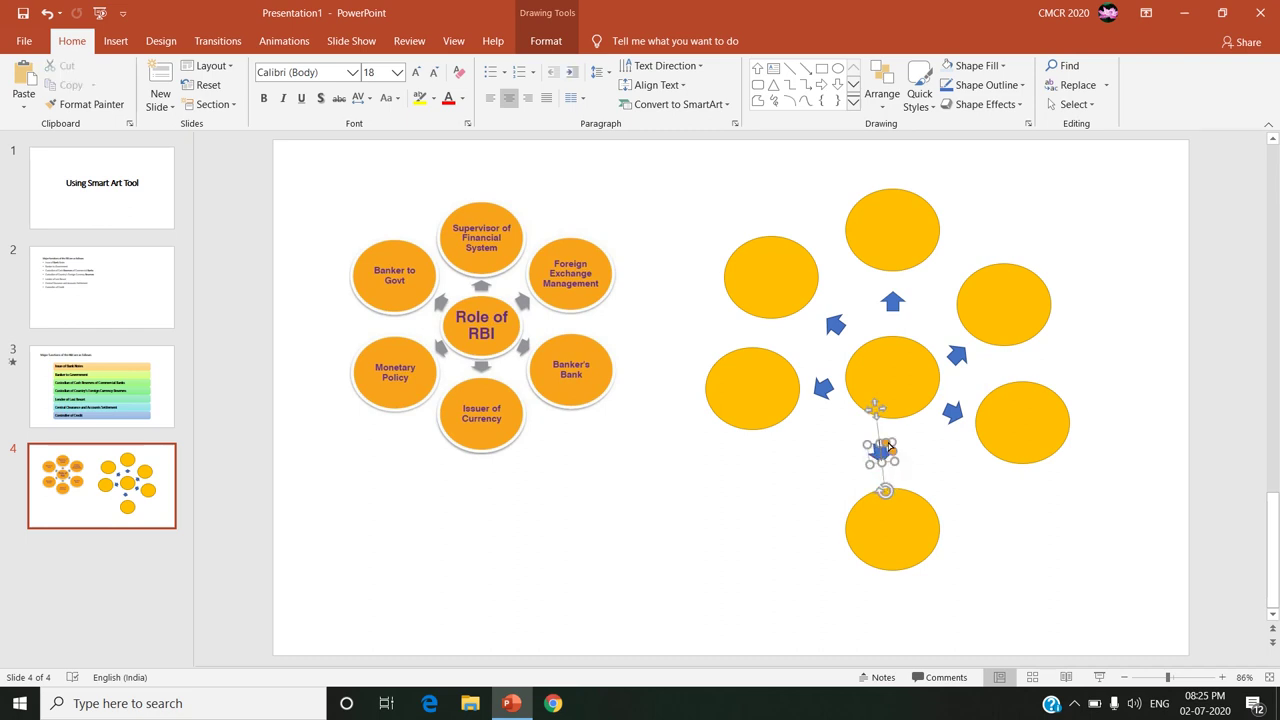
Try deleting the arrow above the lowest oval, and undo the latest changes to it
key("Delete")
key("ctrl+z")
left_click(985, 509)
left_click(880, 452)
key("ctrl+z")
left_click(836, 457)
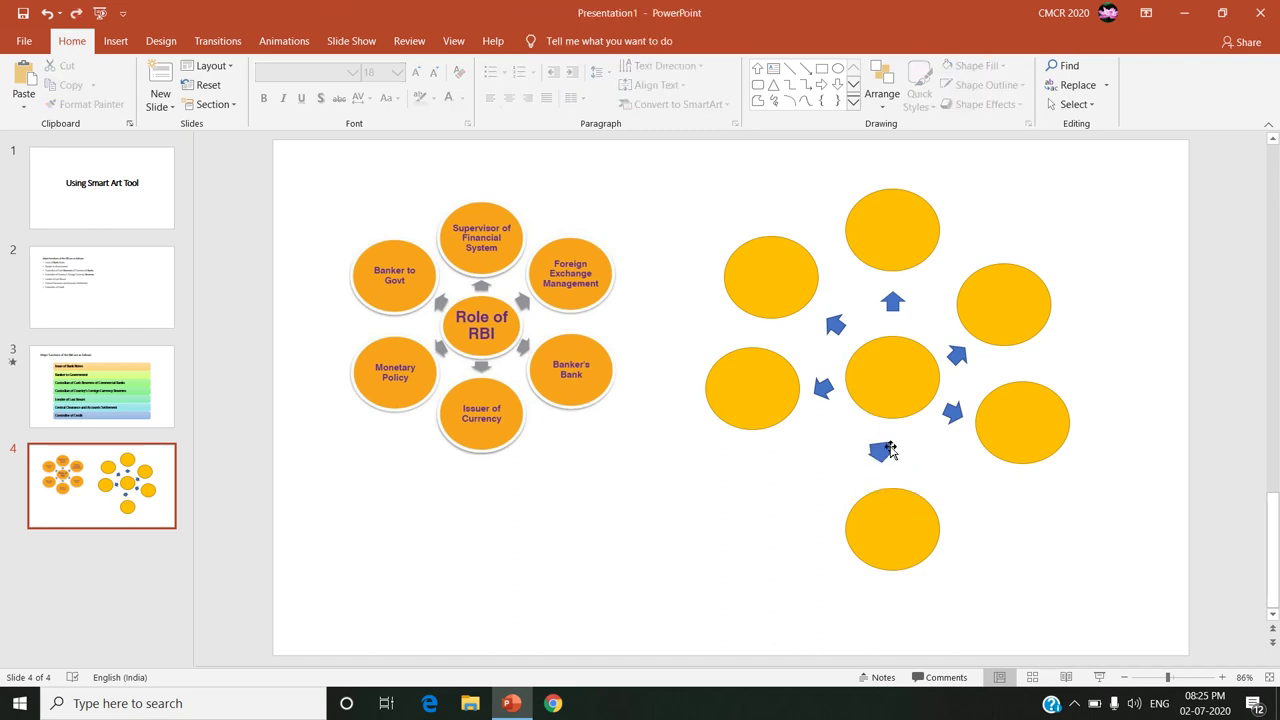
Realign the arrow beneath the central oval and rotate it to point straight down at the lowest oval
left_click_drag(890, 451, 913, 437)
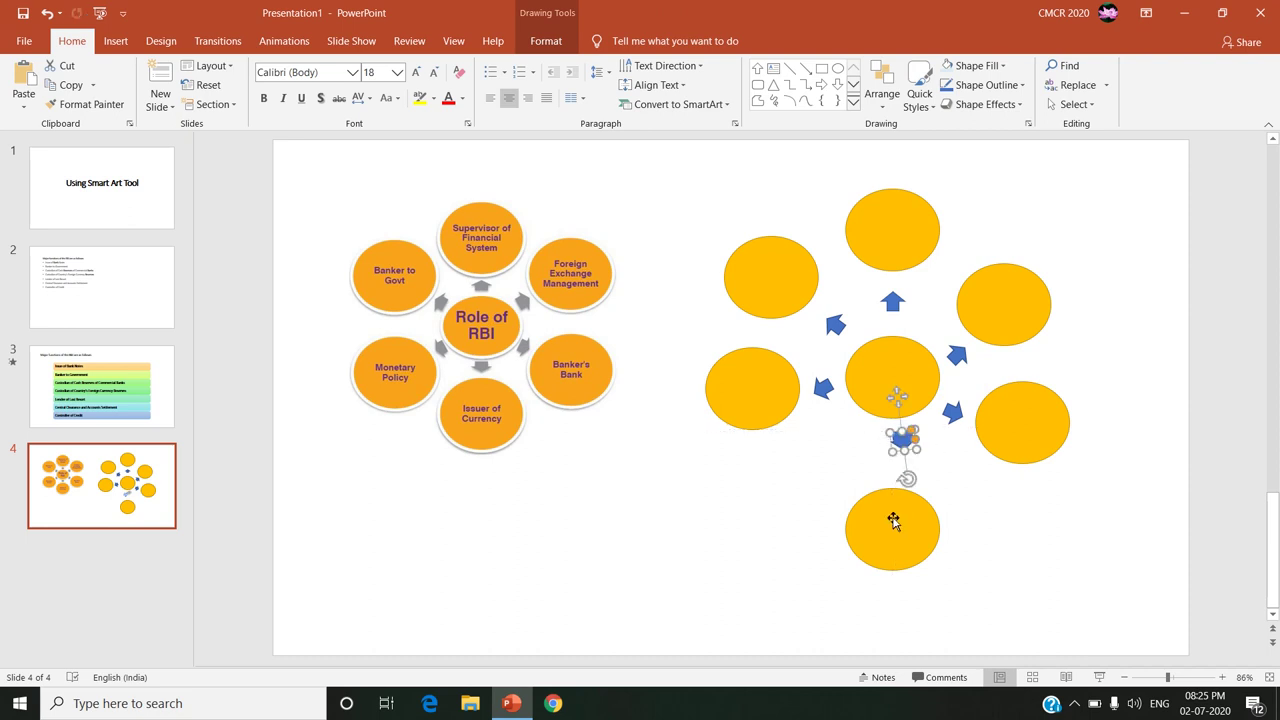
left_click_drag(893, 520, 905, 491)
left_click(1030, 503)
Enlarge the central oval slightly and move the lowest oval up closer to the downward arrow
mouse_move(893, 400)
left_mouse_down()
mouse_move(891, 371)
mouse_move(839, 412)
left_mouse_up()
mouse_move(904, 439)
left_mouse_down()
mouse_move(892, 436)
mouse_move(873, 497)
left_mouse_up()
left_click(780, 322)
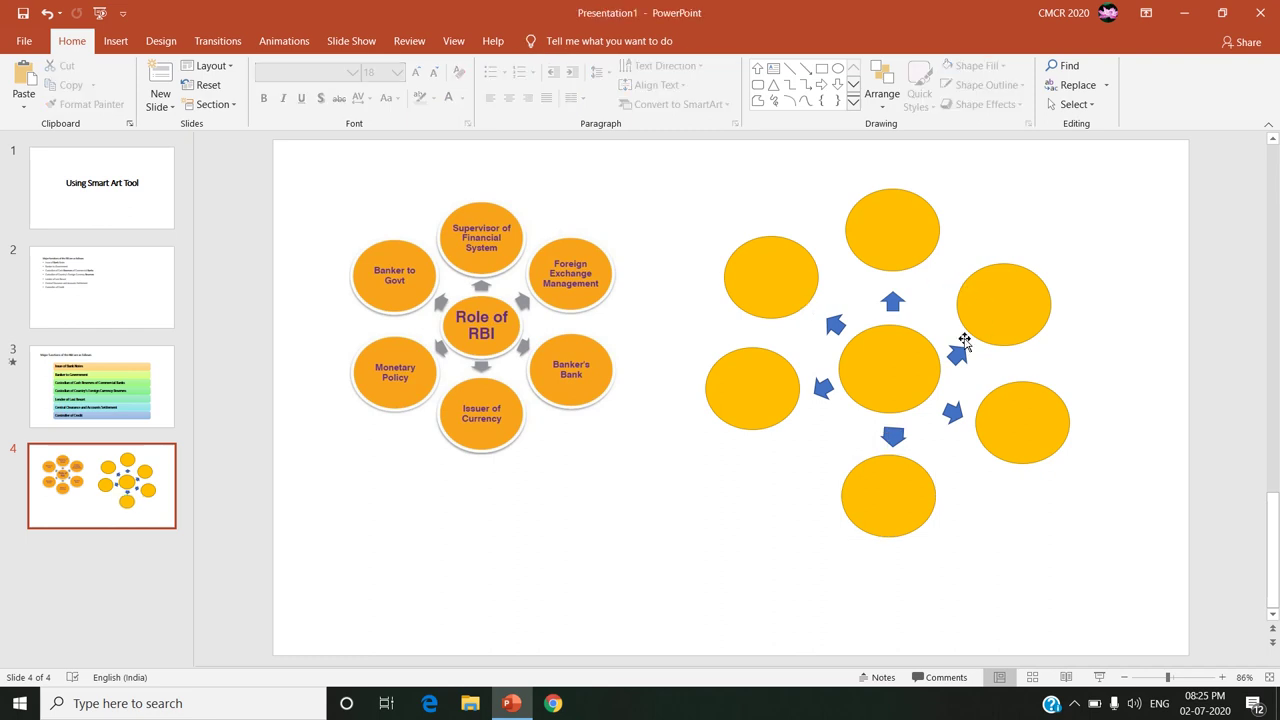
Add the text "Supervisor" inside the topmost oval of the manually drawn diagram
left_click(907, 227)
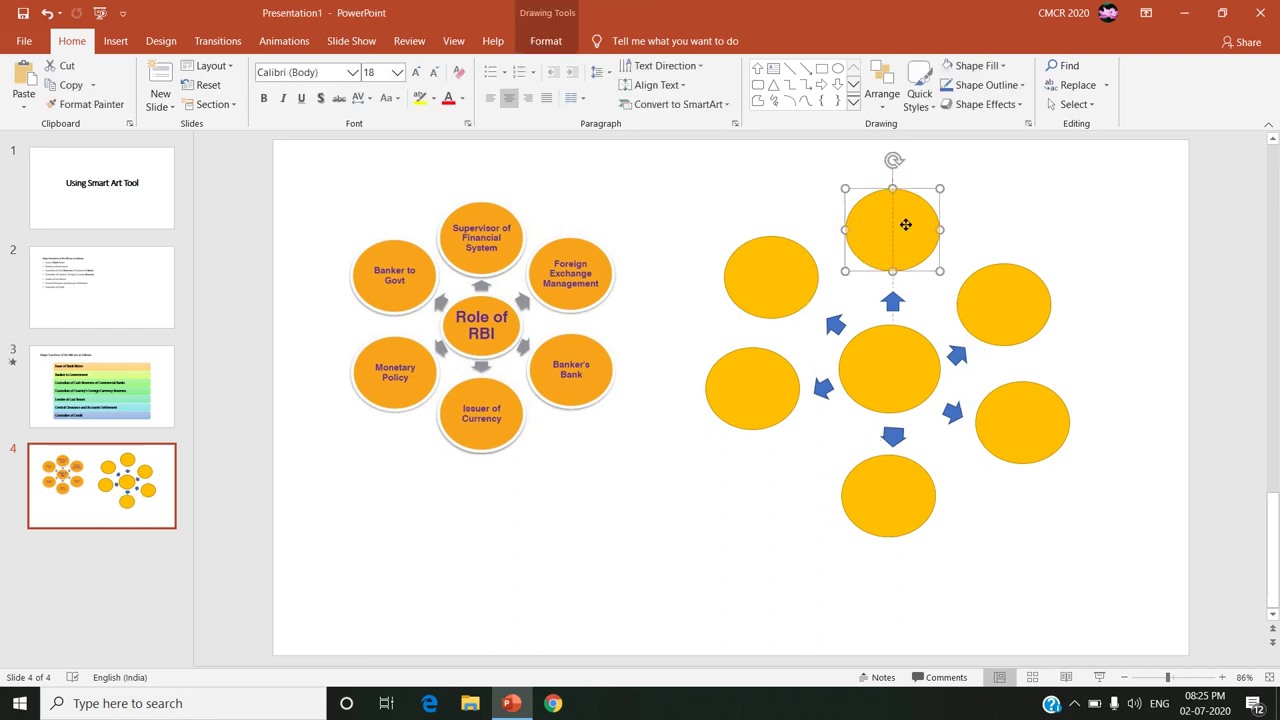
right_click(905, 224)
key("Escape")
right_click(881, 229)
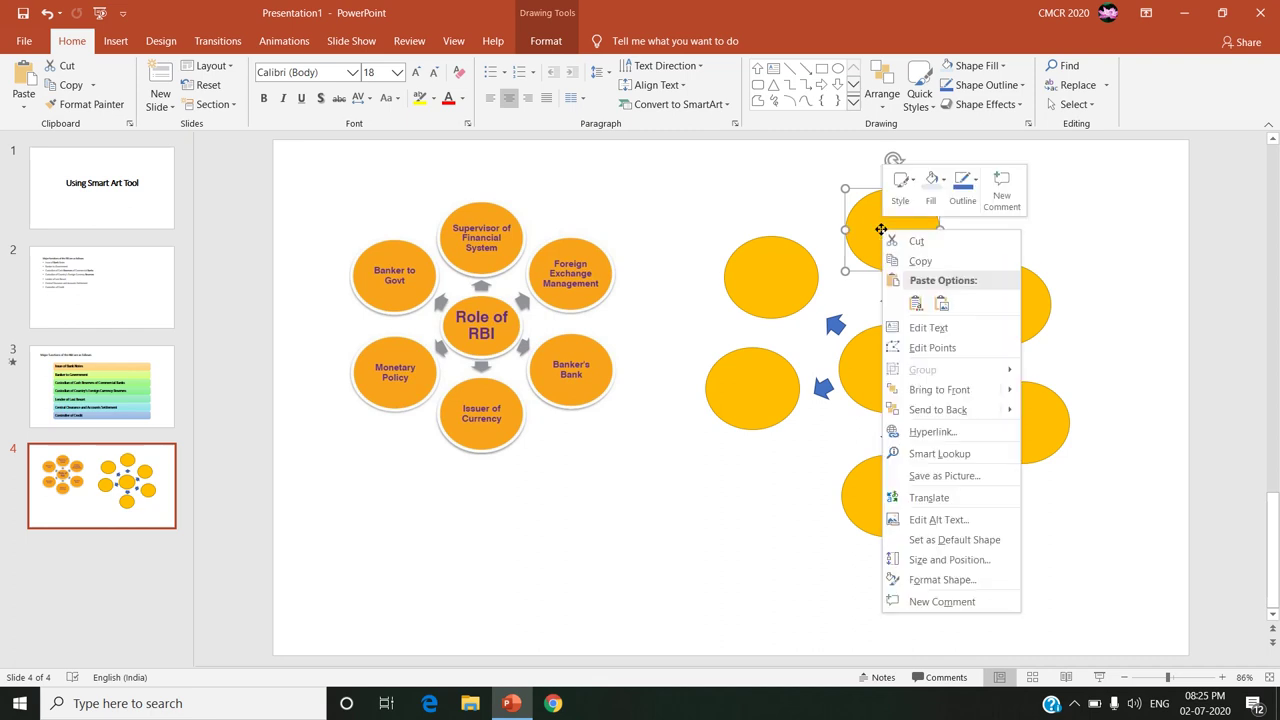
left_click(938, 331)
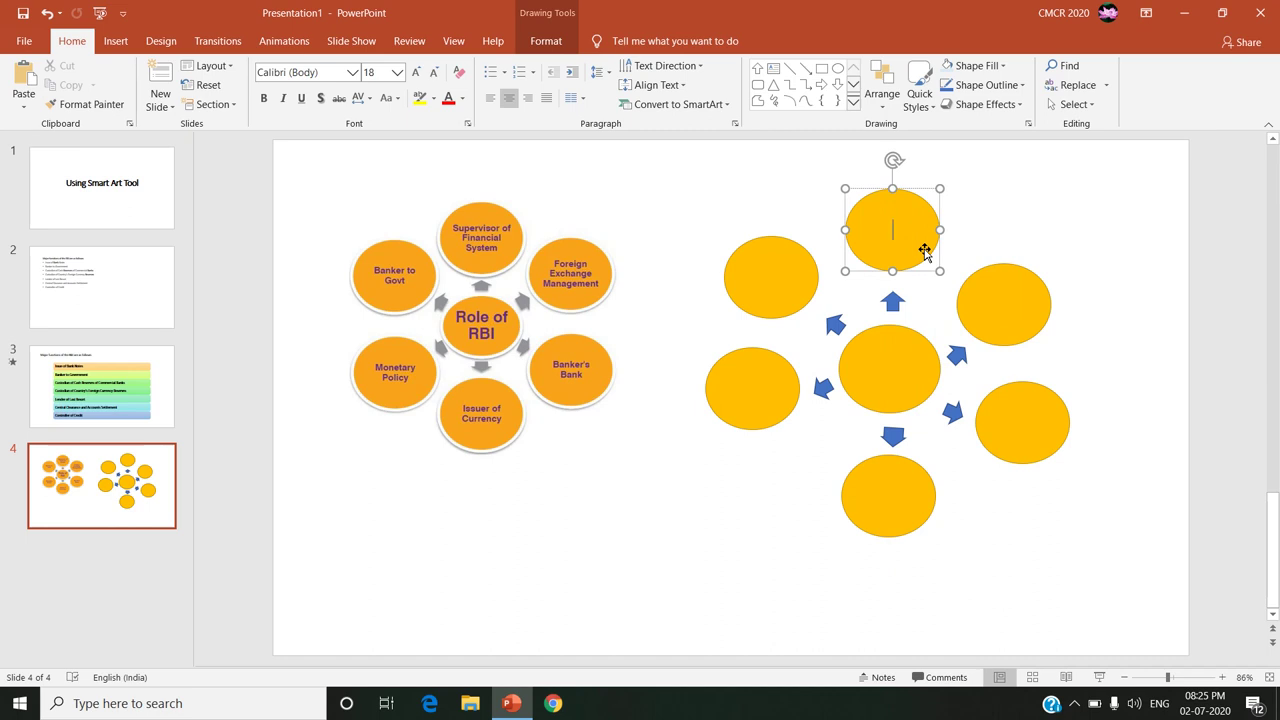
type("Supervisor")
Label the upper-right oval "FE" and the lower-right oval "BB"
left_click(1005, 338)
right_click(1003, 337)
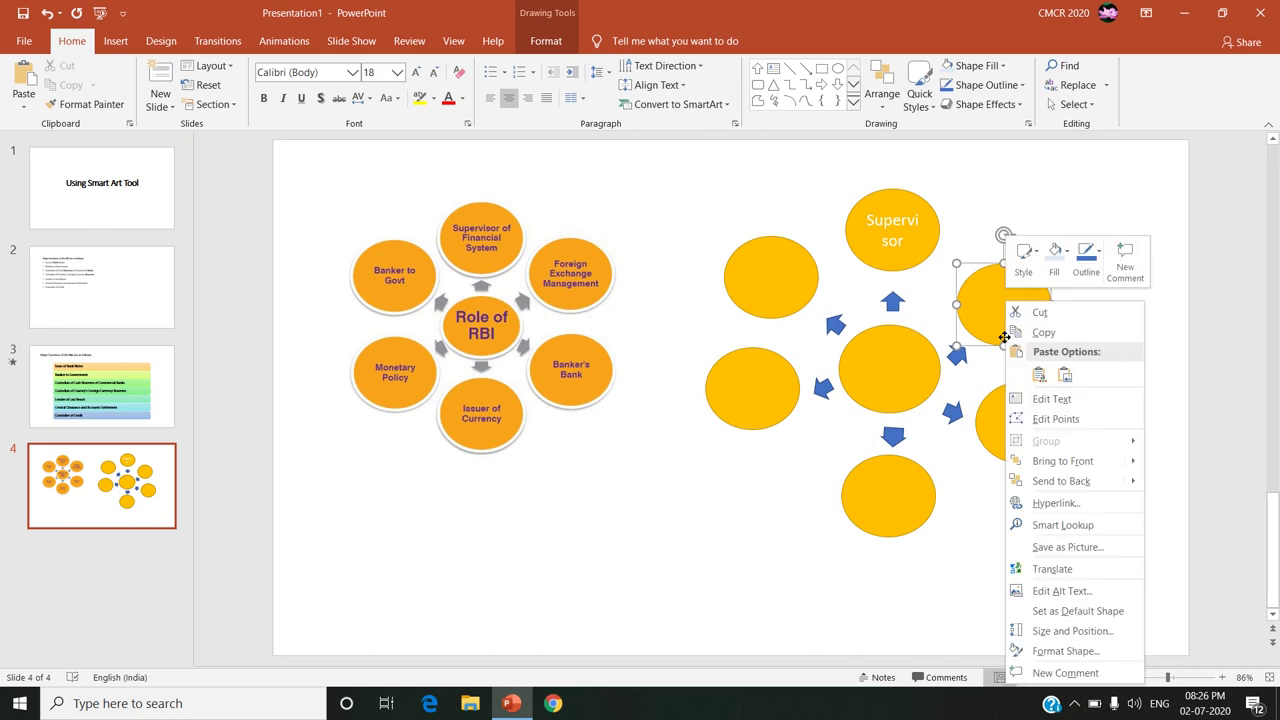
left_click(1055, 398)
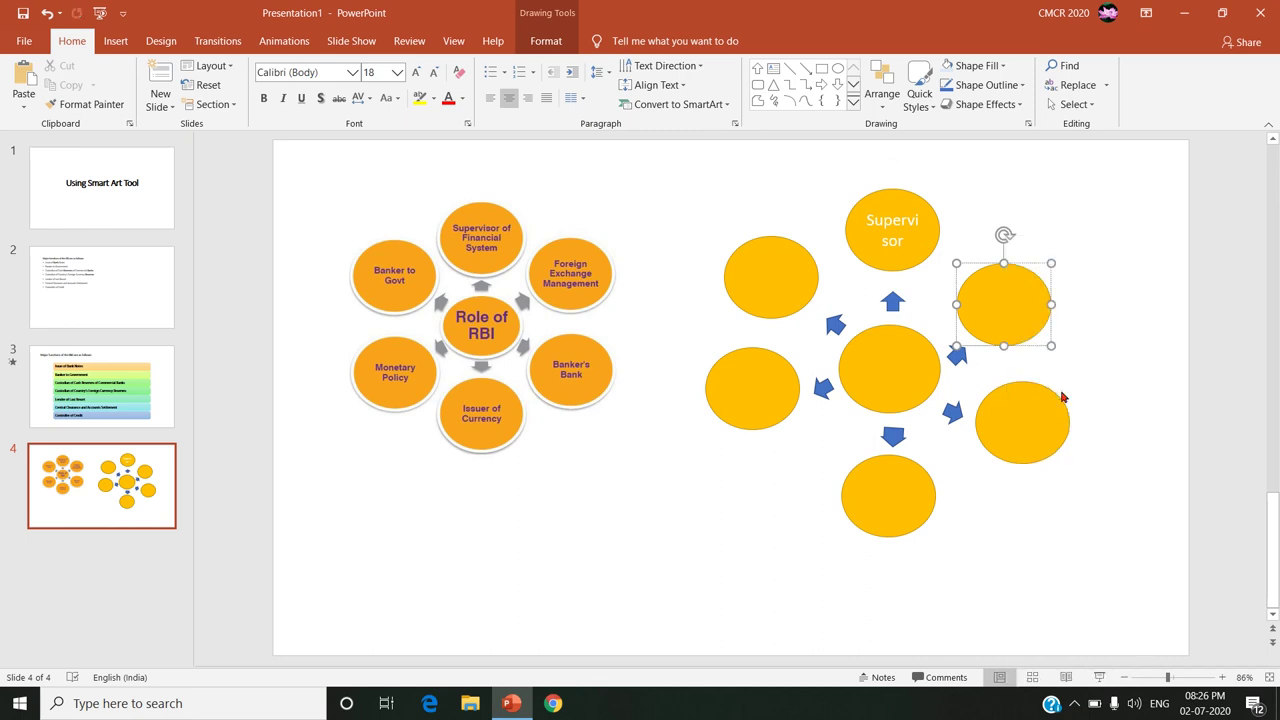
type("FE")
left_click(1022, 424)
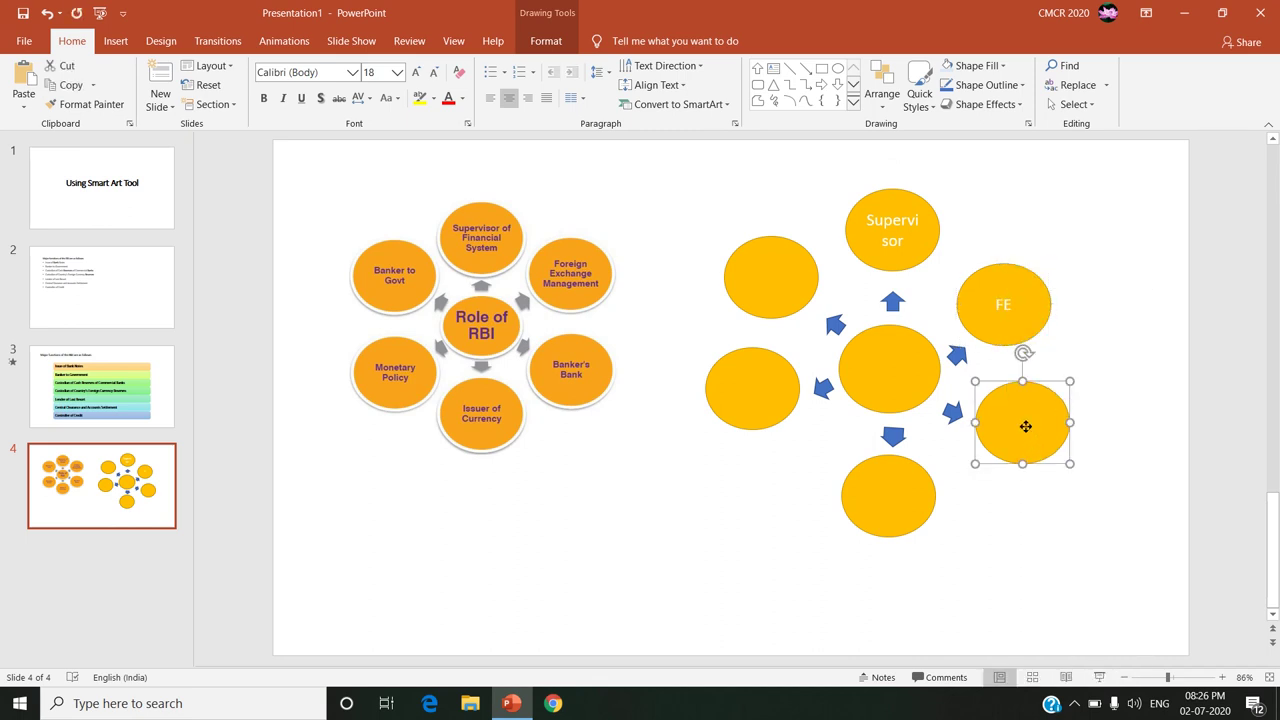
right_click(1022, 424)
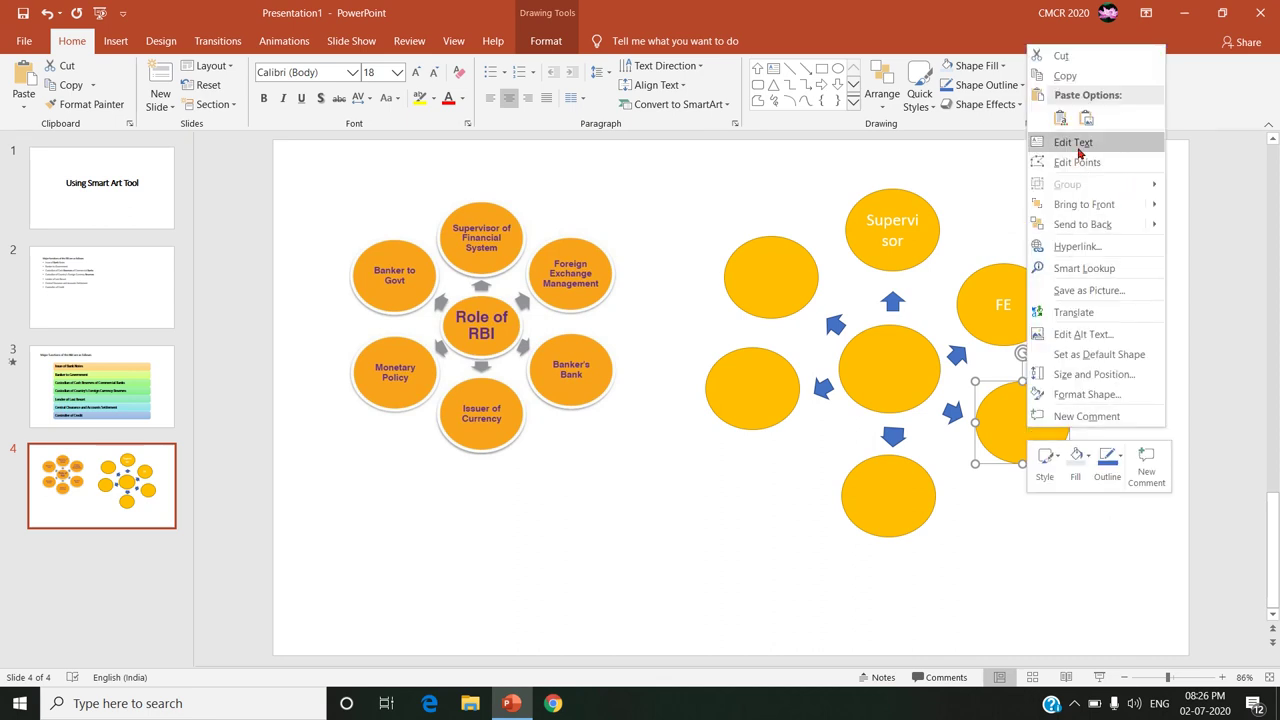
left_click(1072, 142)
type("BB")
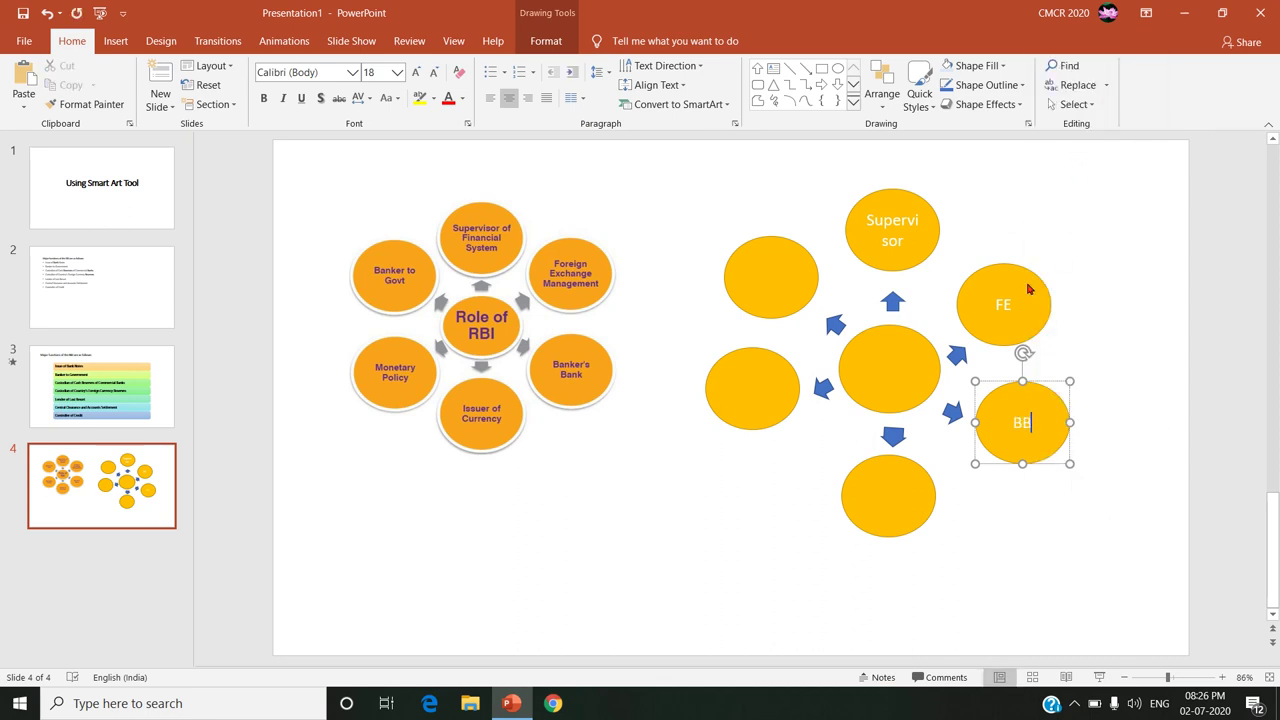
Add the text "IC" inside the lowest oval of the manual diagram
left_click(889, 505)
right_click(889, 505)
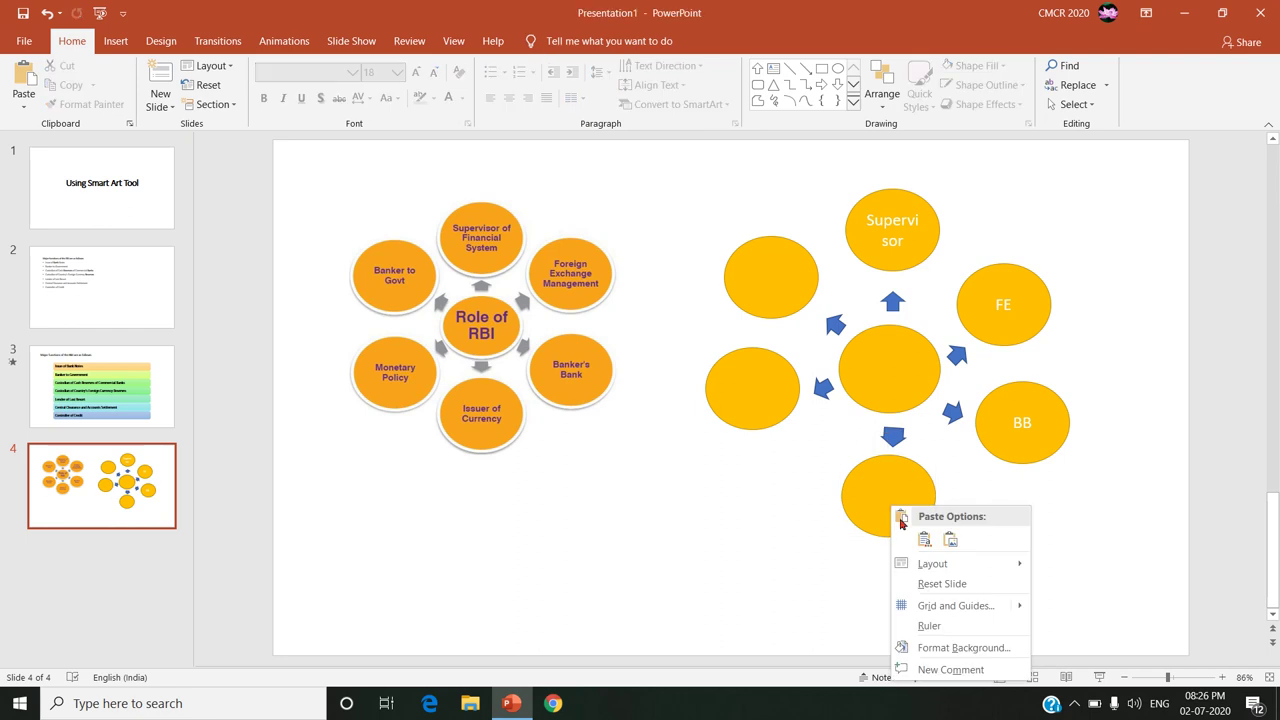
left_click(888, 486)
right_click(886, 483)
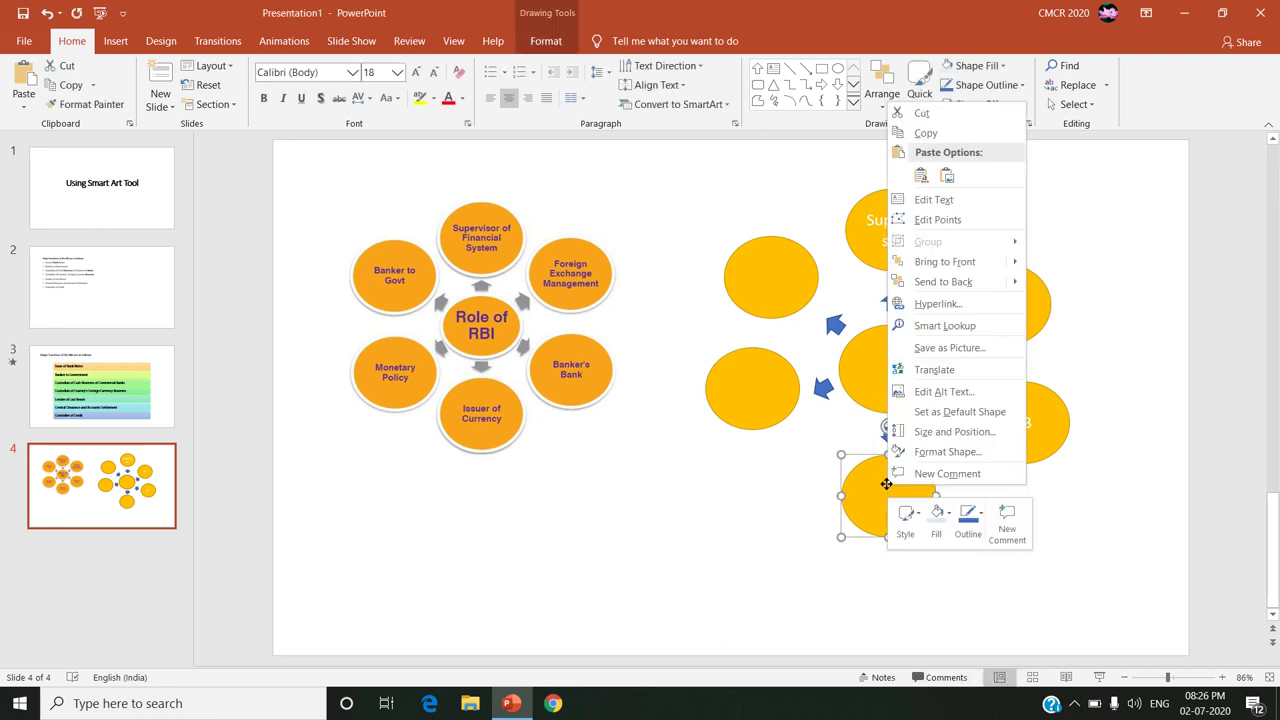
left_click(966, 202)
type("IC")
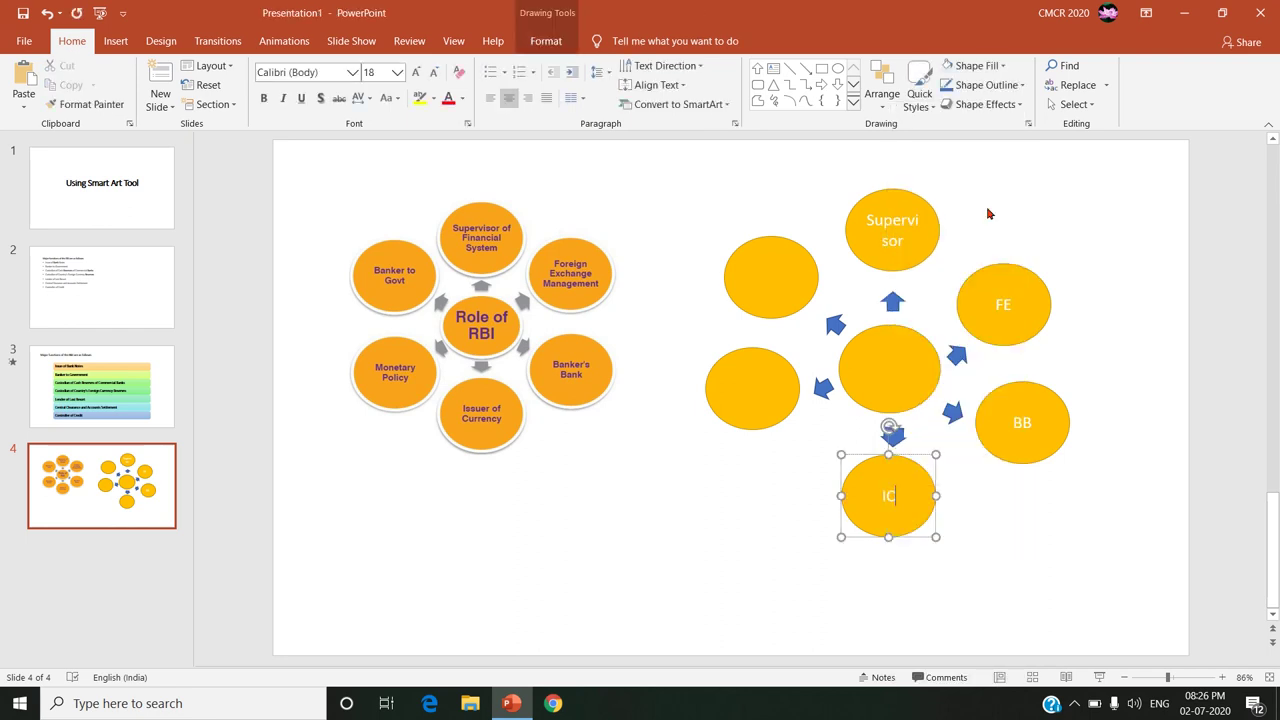
Label the lower-left oval "Mp" and the upper-left oval "BG"
left_click(770, 366)
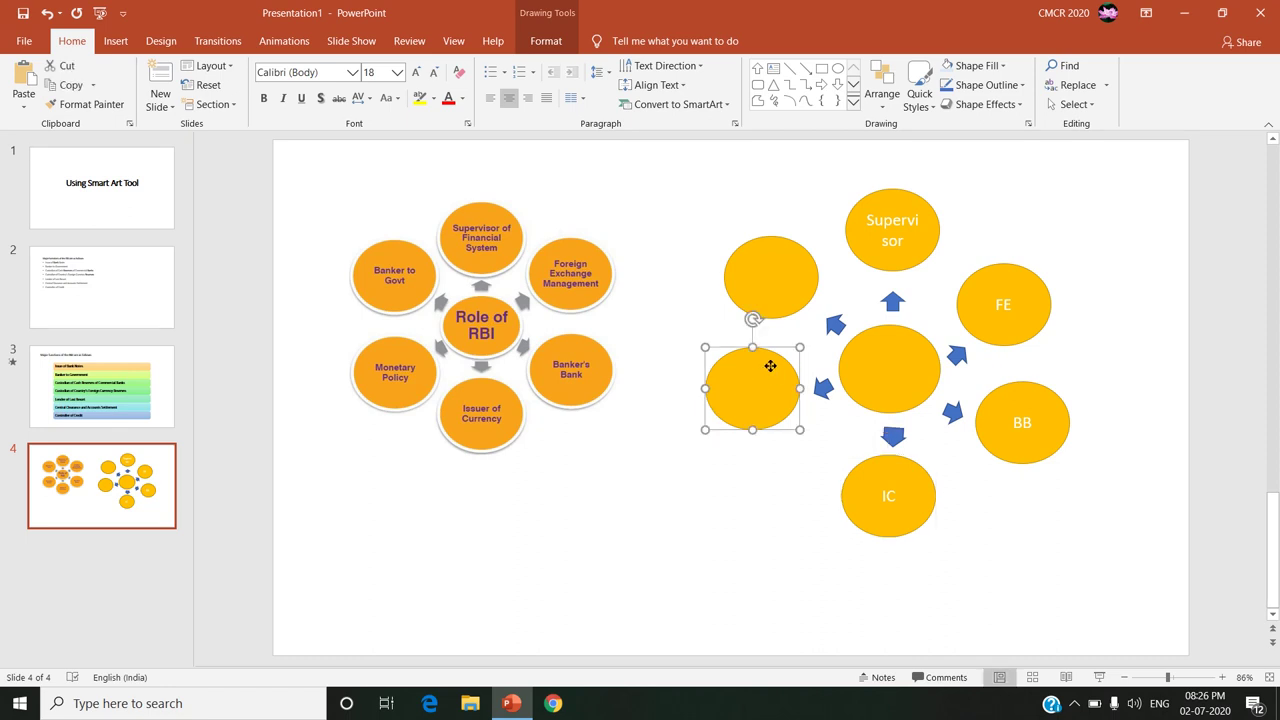
right_click(770, 366)
left_click(813, 406)
type("Mp")
left_click(750, 272)
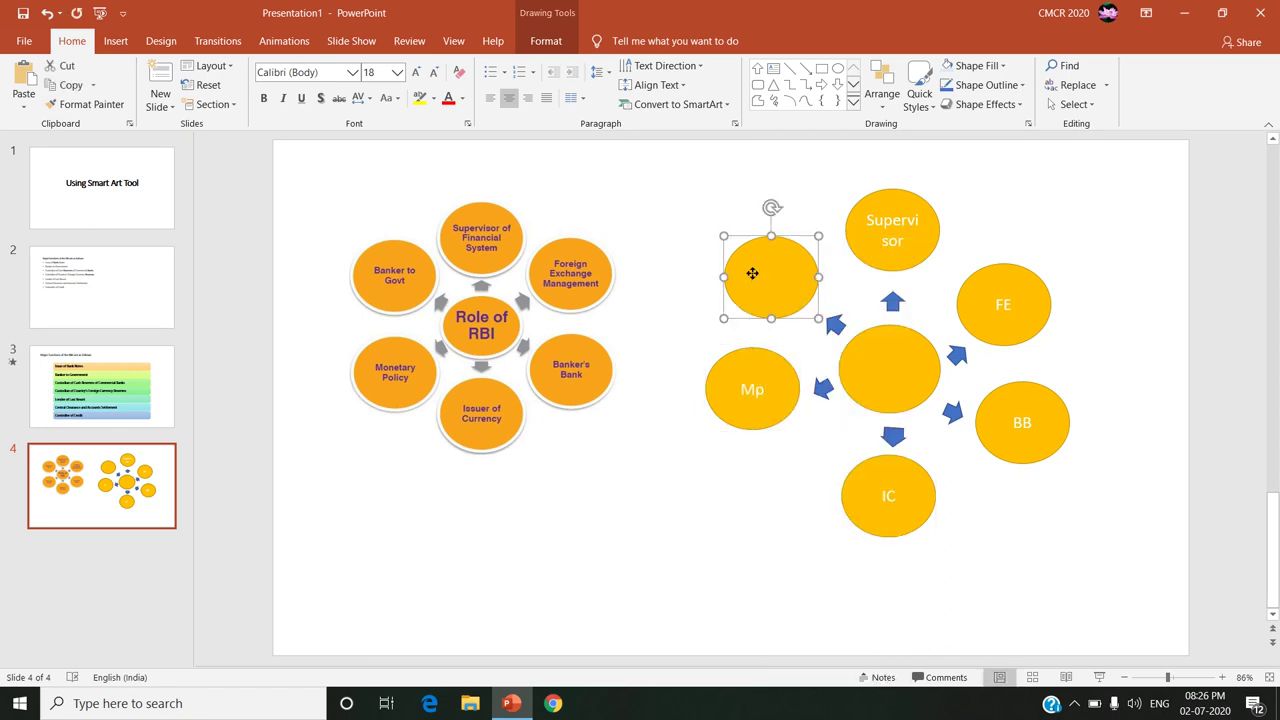
right_click(752, 273)
left_click(838, 380)
type("B")
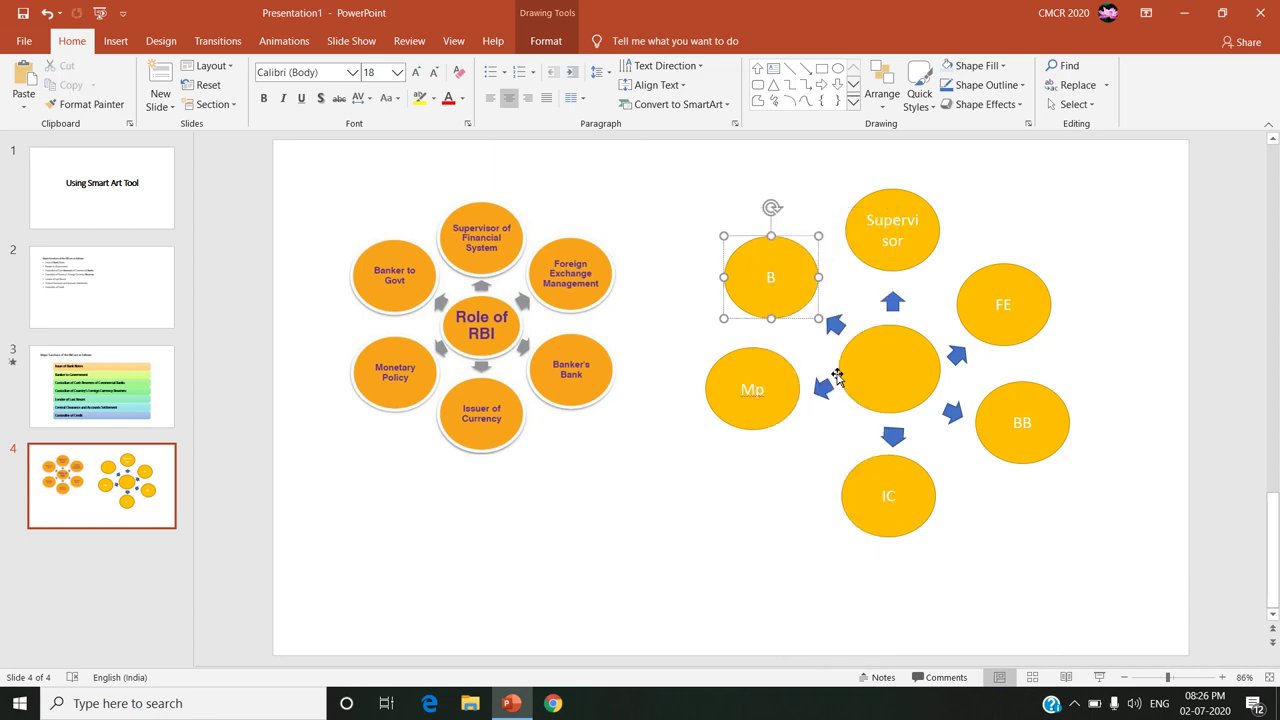
type("G")
Add the text "ROLE OF RBI" inside the central oval
left_click(850, 366)
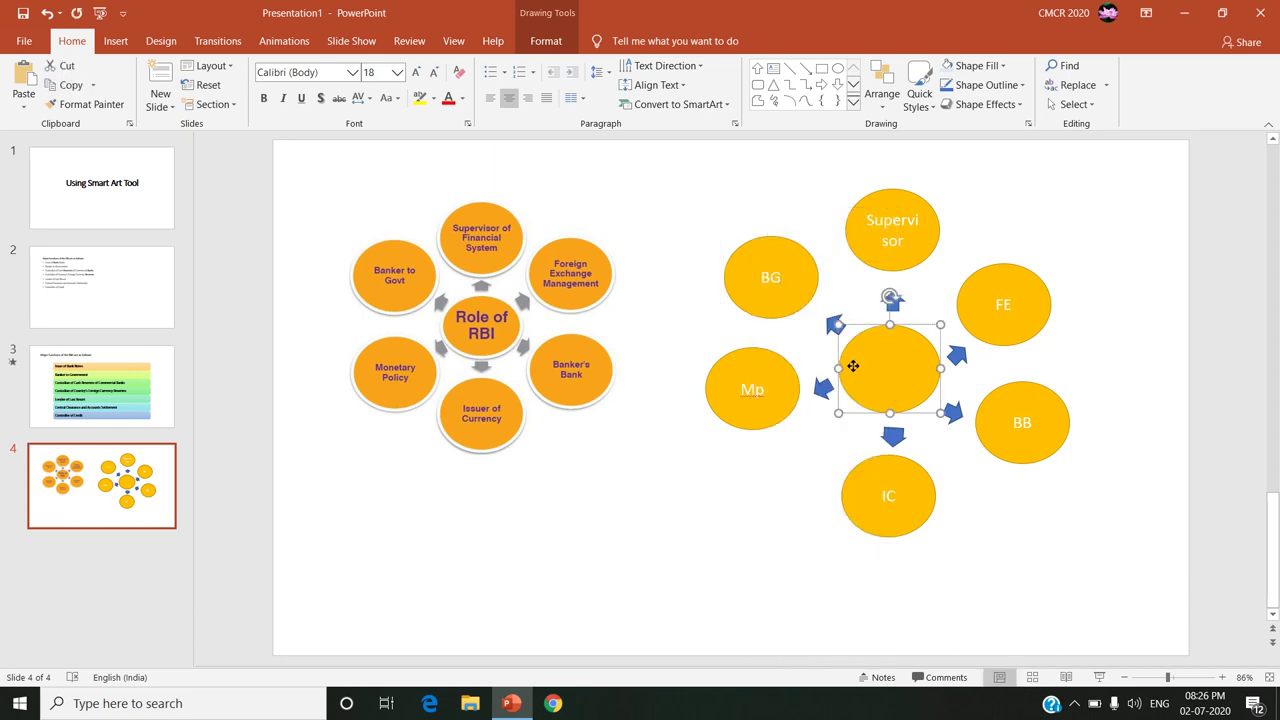
right_click(854, 368)
left_click(900, 399)
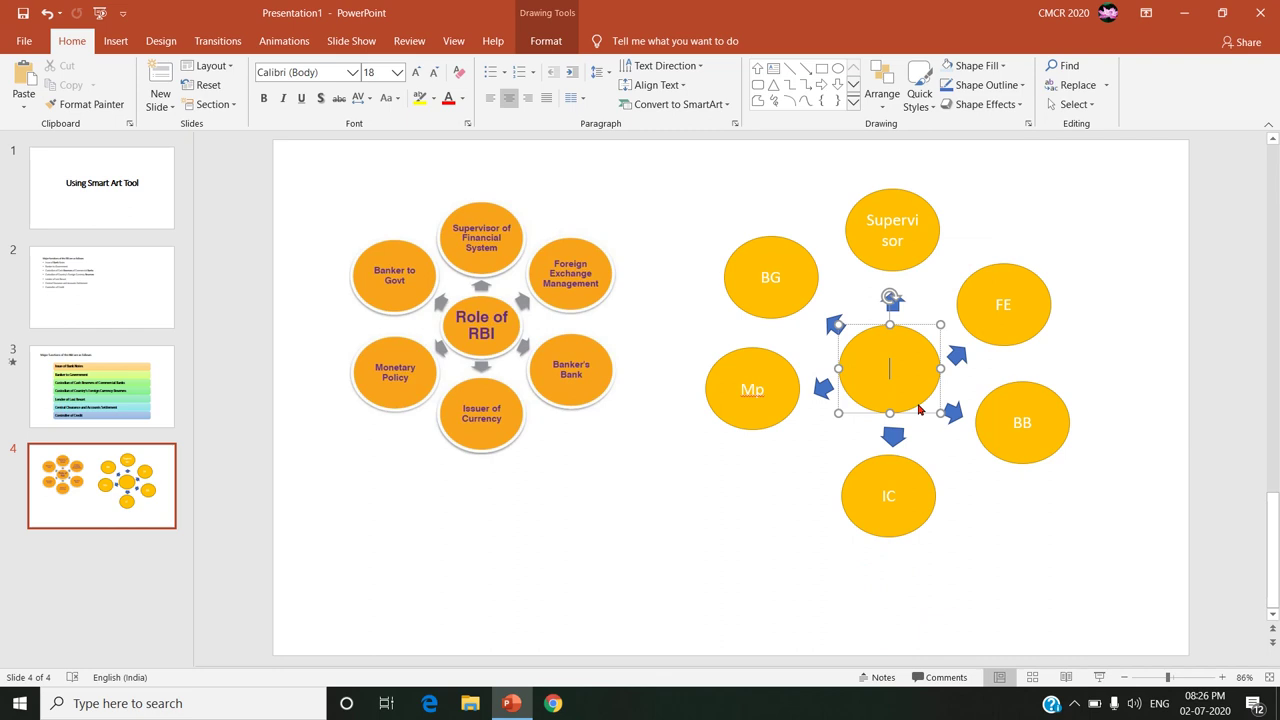
type("ROLE O")
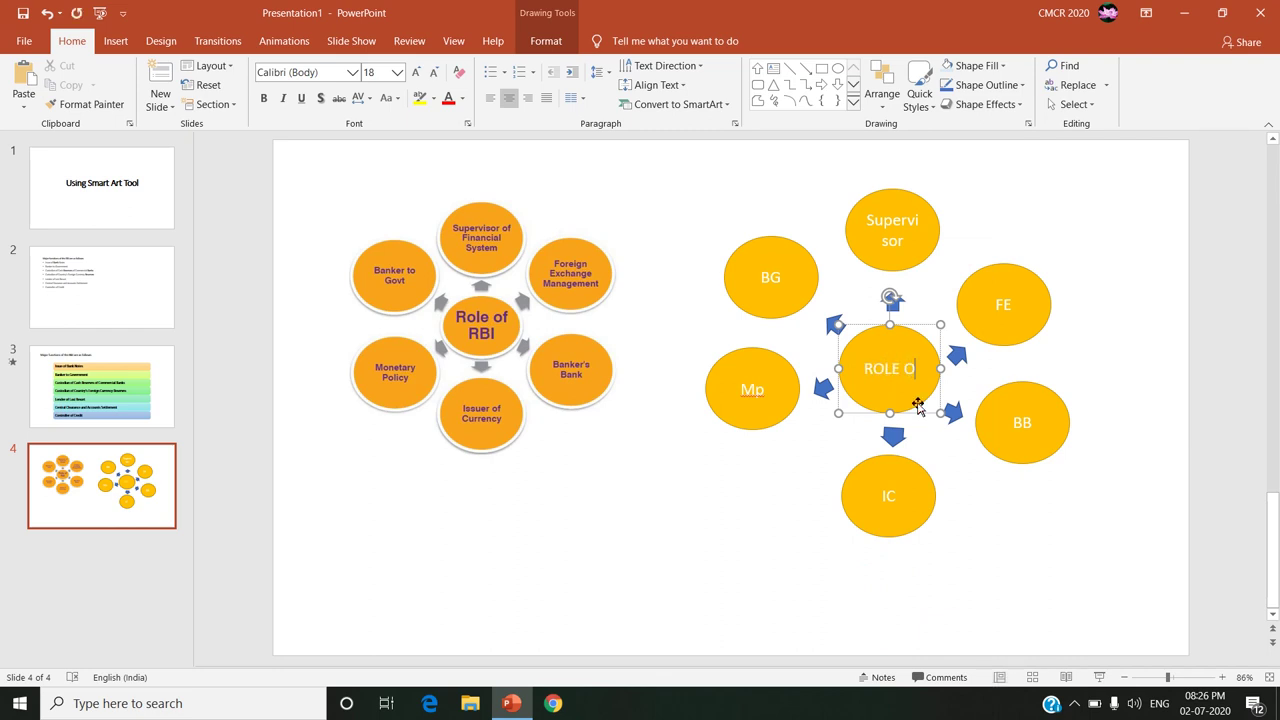
type("F RBI")
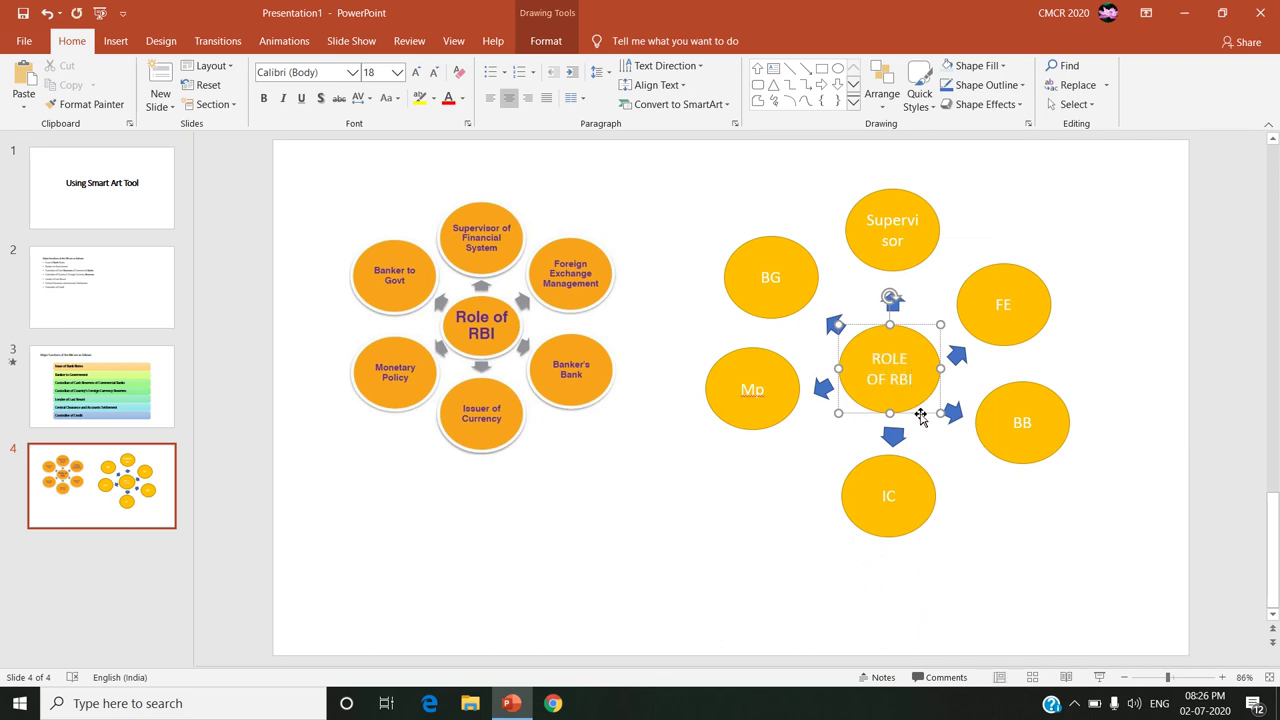
left_click(716, 519)
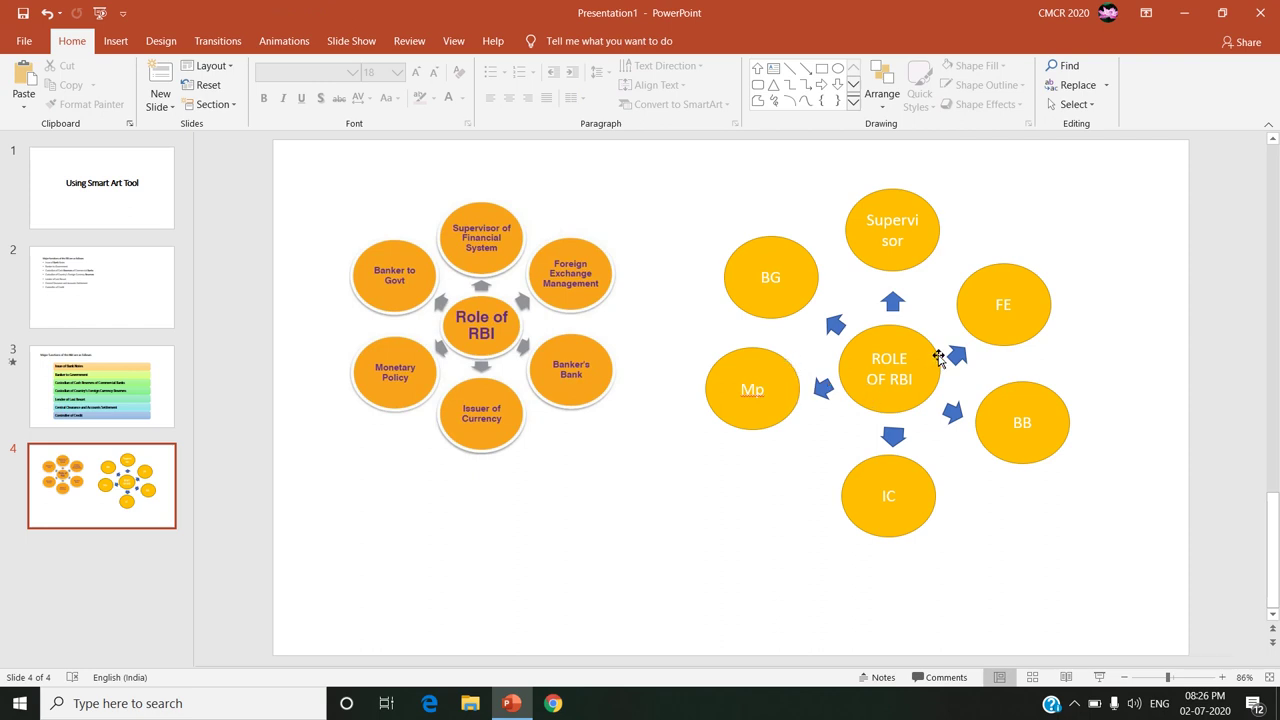
left_click(780, 295)
left_click(893, 240)
left_click(968, 291, "shift")
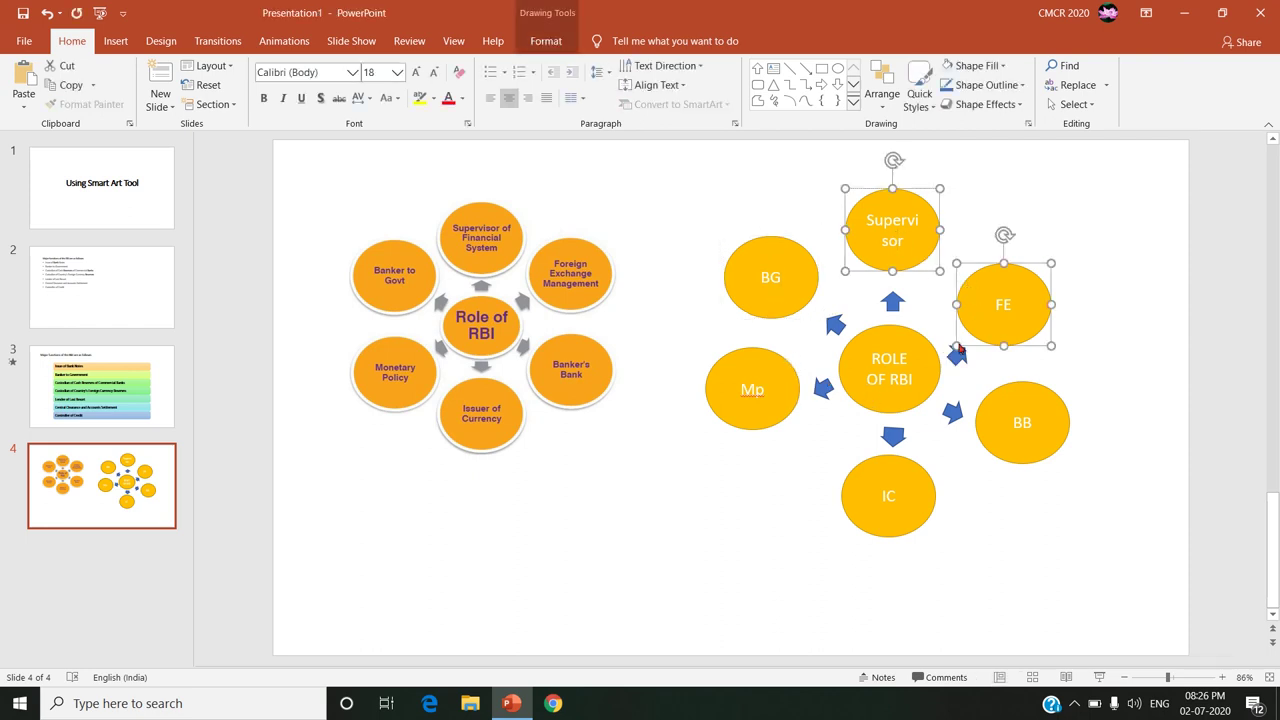
left_click(774, 283, "shift")
left_click(758, 392, "shift")
left_click(820, 390, "shift")
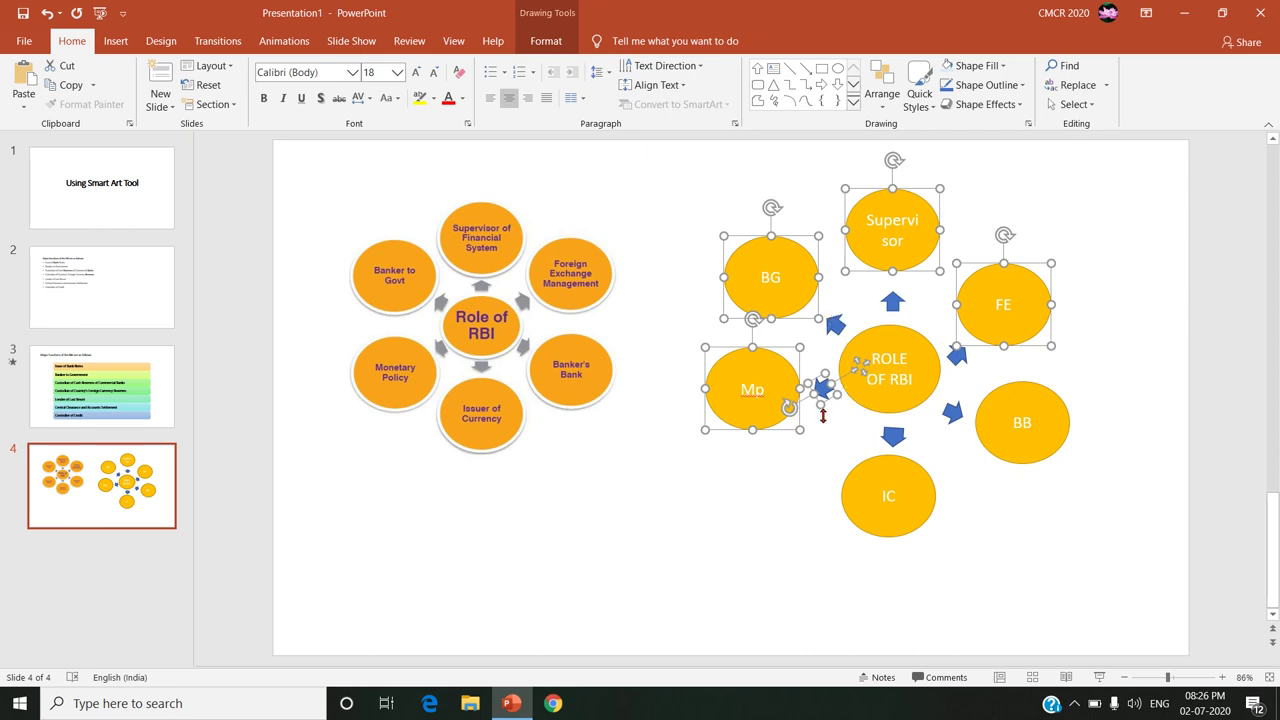
left_click(837, 490)
left_click(846, 491)
left_click(754, 394, "shift")
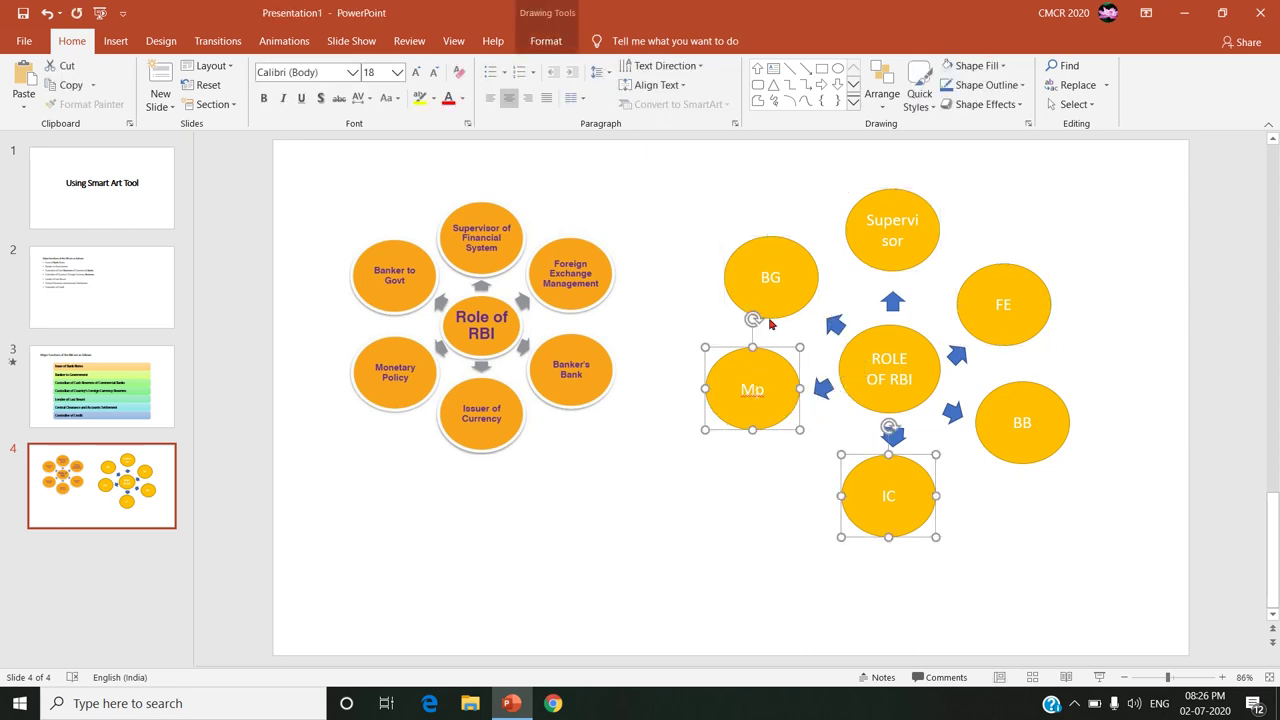
left_click(775, 302, "shift")
left_click(890, 232, "shift")
Apply the first preset shape effect to all seven labelled ovals of the manual diagram together
left_click(1045, 332)
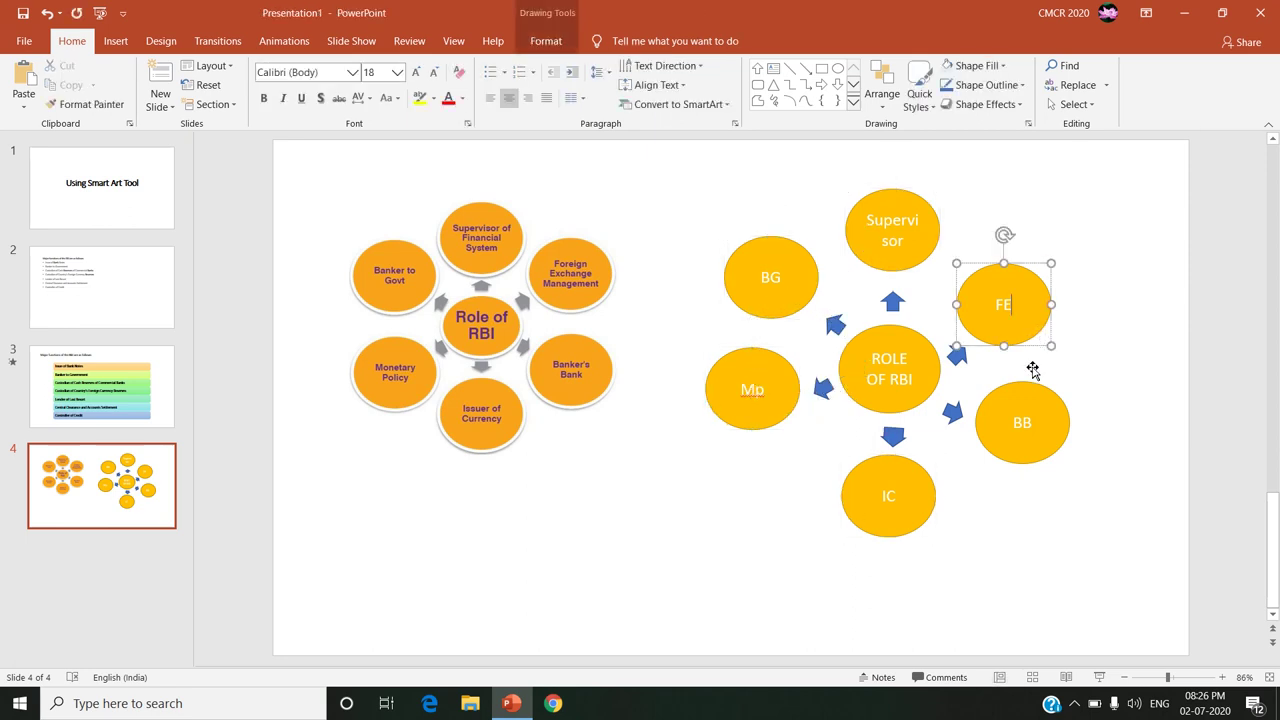
left_click(926, 393, "shift")
left_click(891, 252, "shift")
left_click(747, 266, "shift")
left_click(747, 378, "shift")
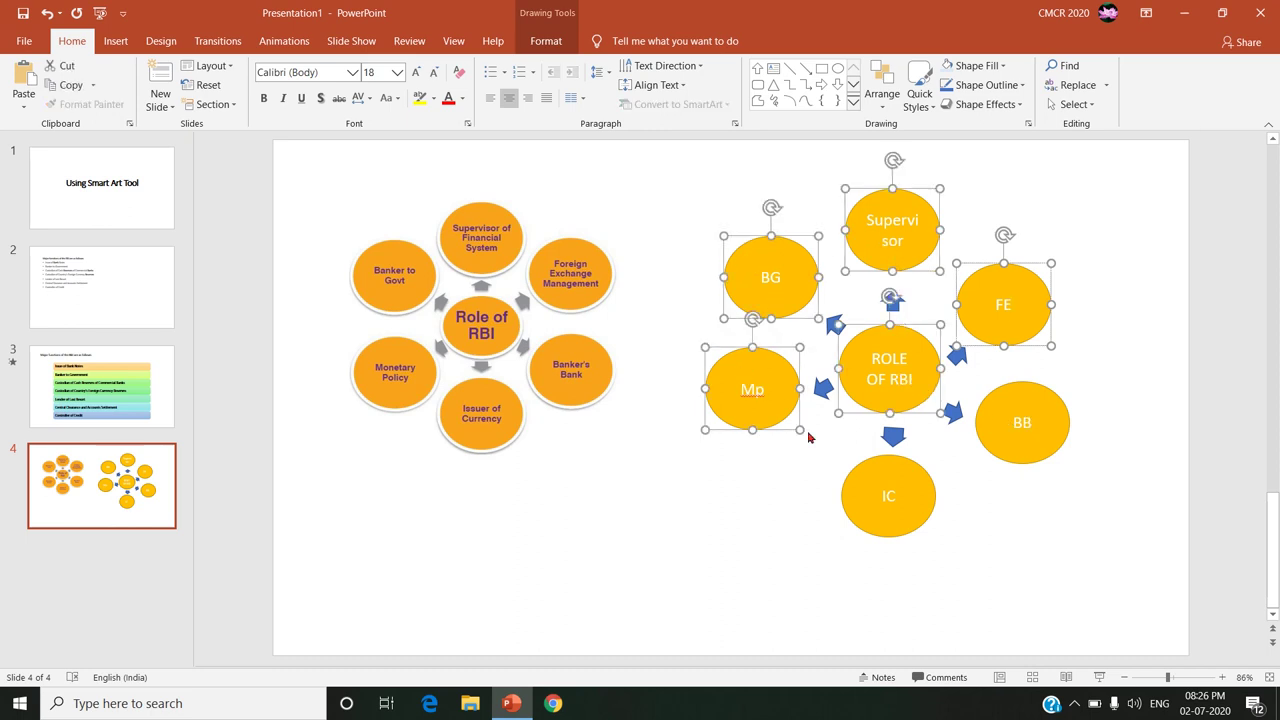
left_click(892, 500, "shift")
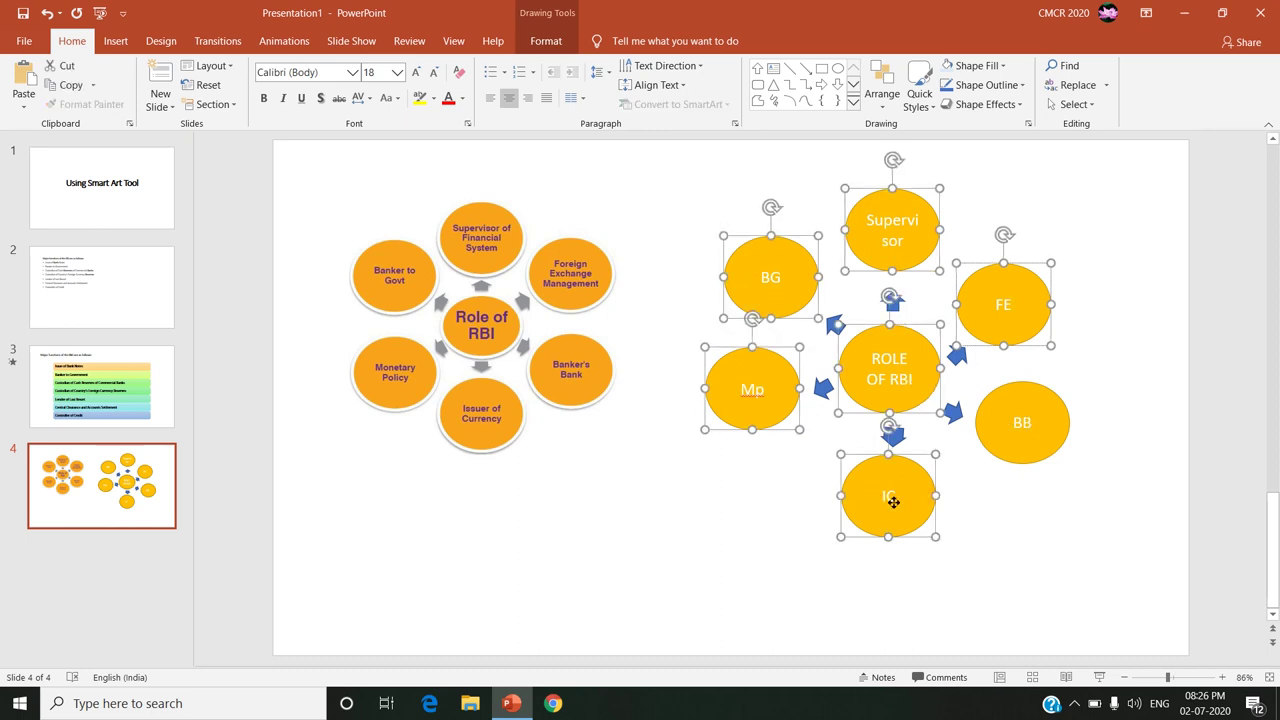
left_click(1004, 436, "shift")
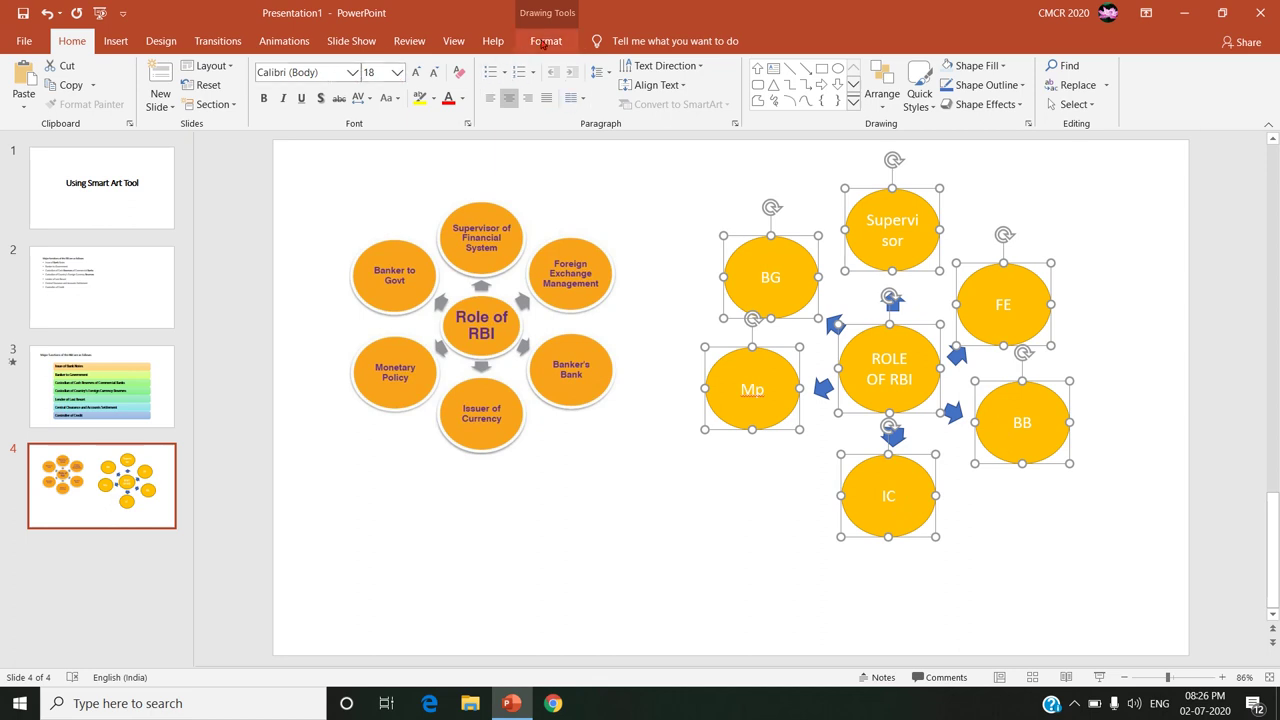
left_click(543, 43)
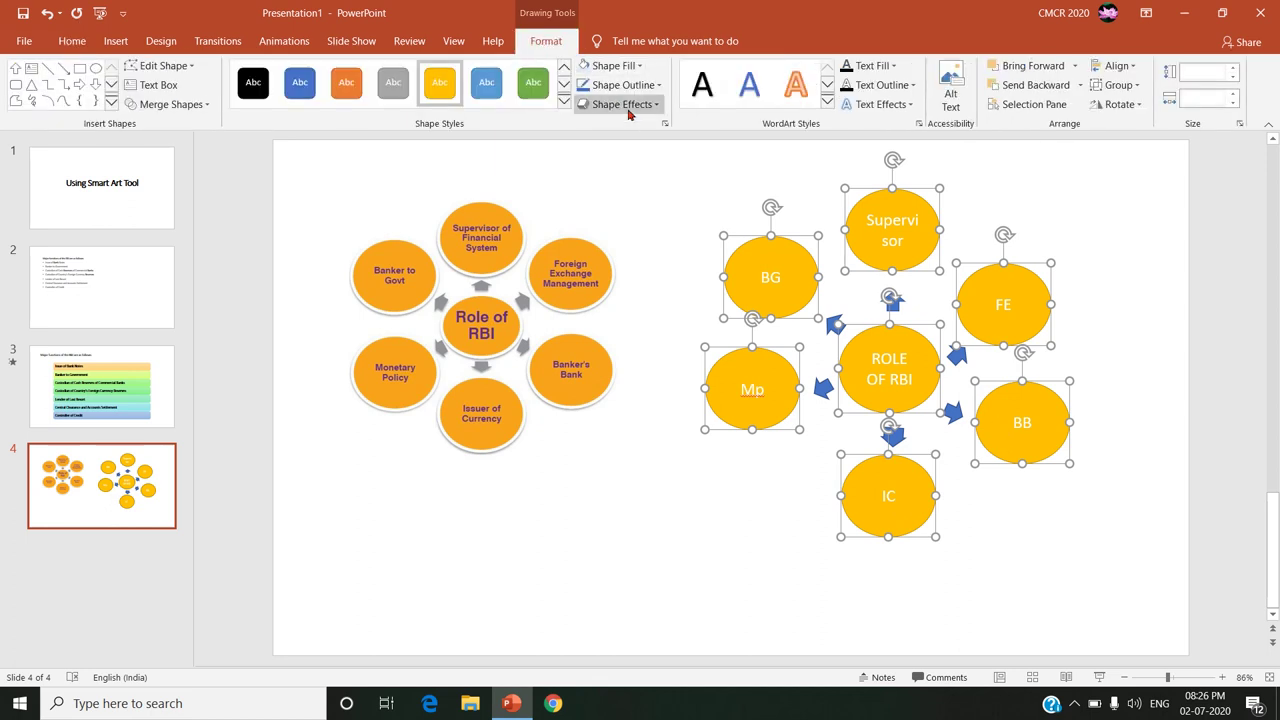
left_click(629, 108)
mouse_move(629, 137)
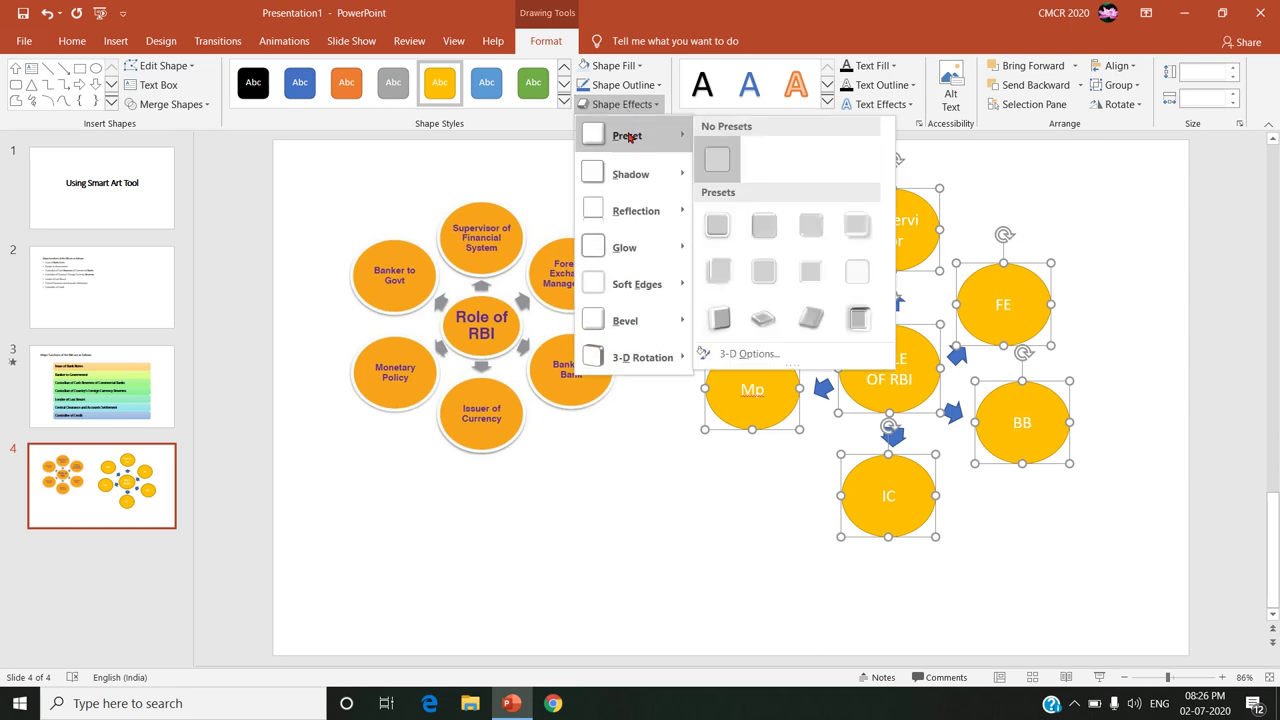
left_click(631, 108)
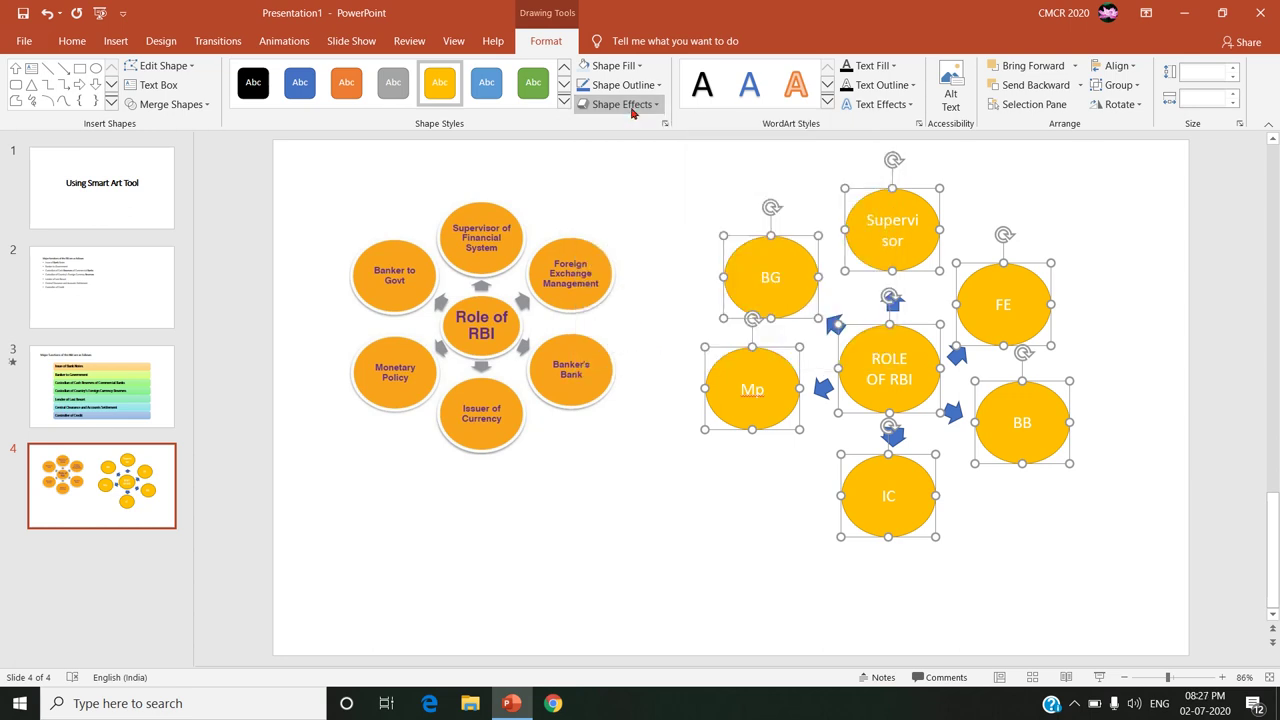
left_click(631, 108)
mouse_move(628, 140)
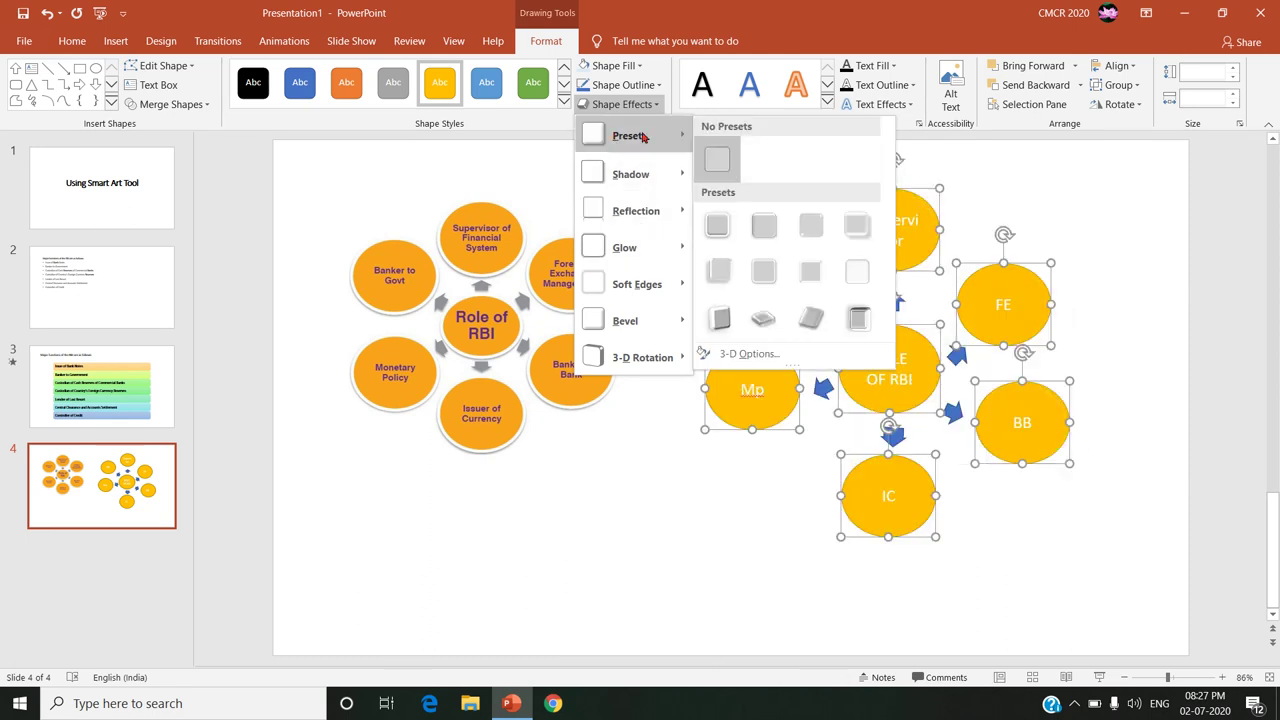
left_click(703, 218)
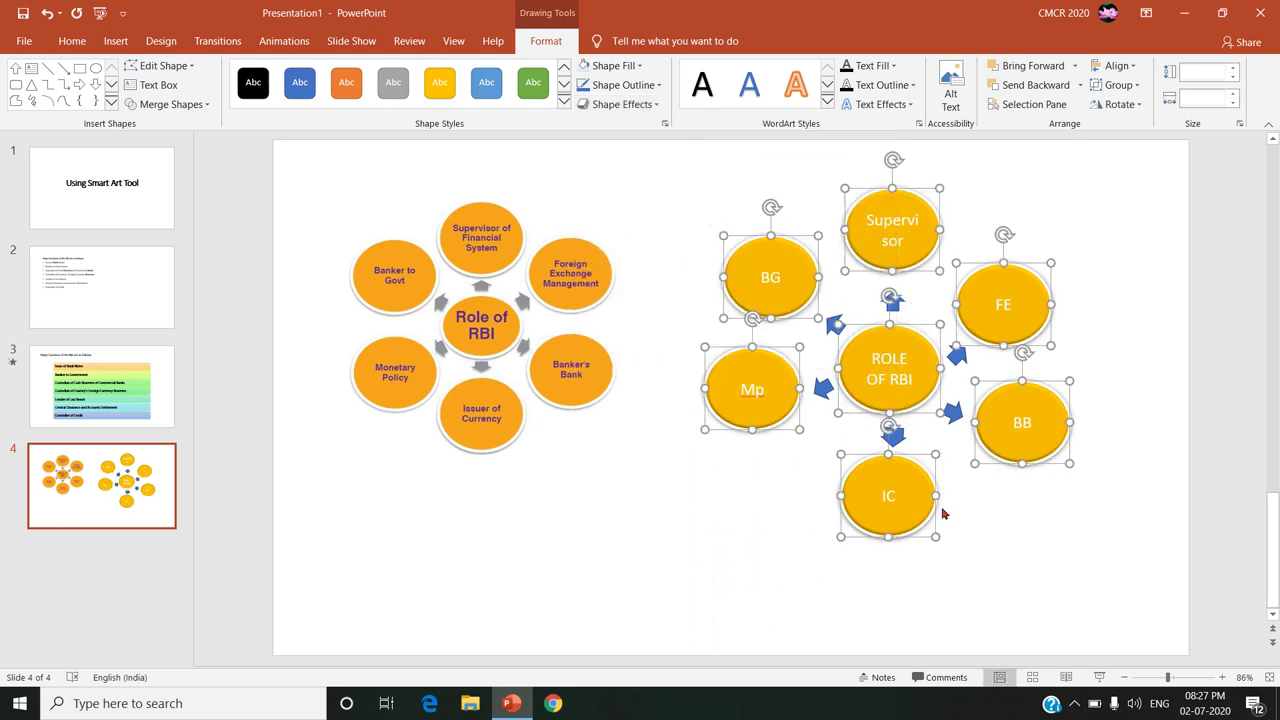
Change the text fill of all seven ovals to the standard dark blue
left_click(895, 67)
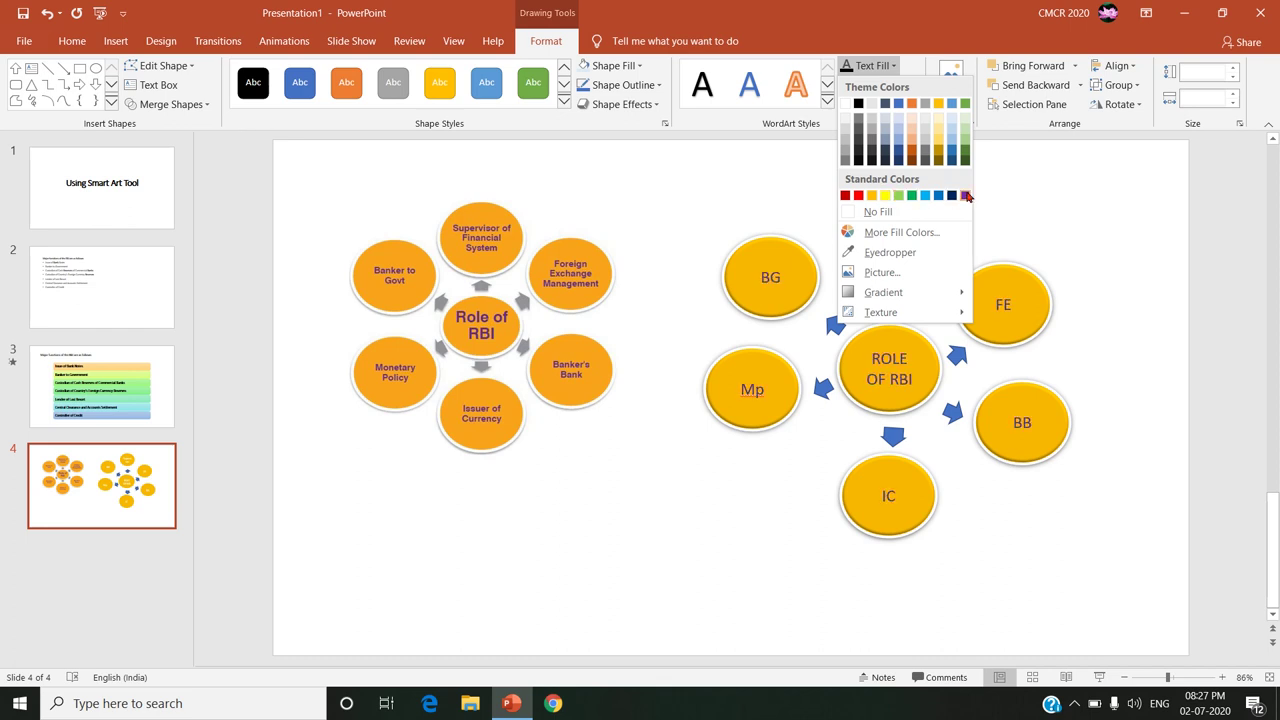
left_click(953, 196)
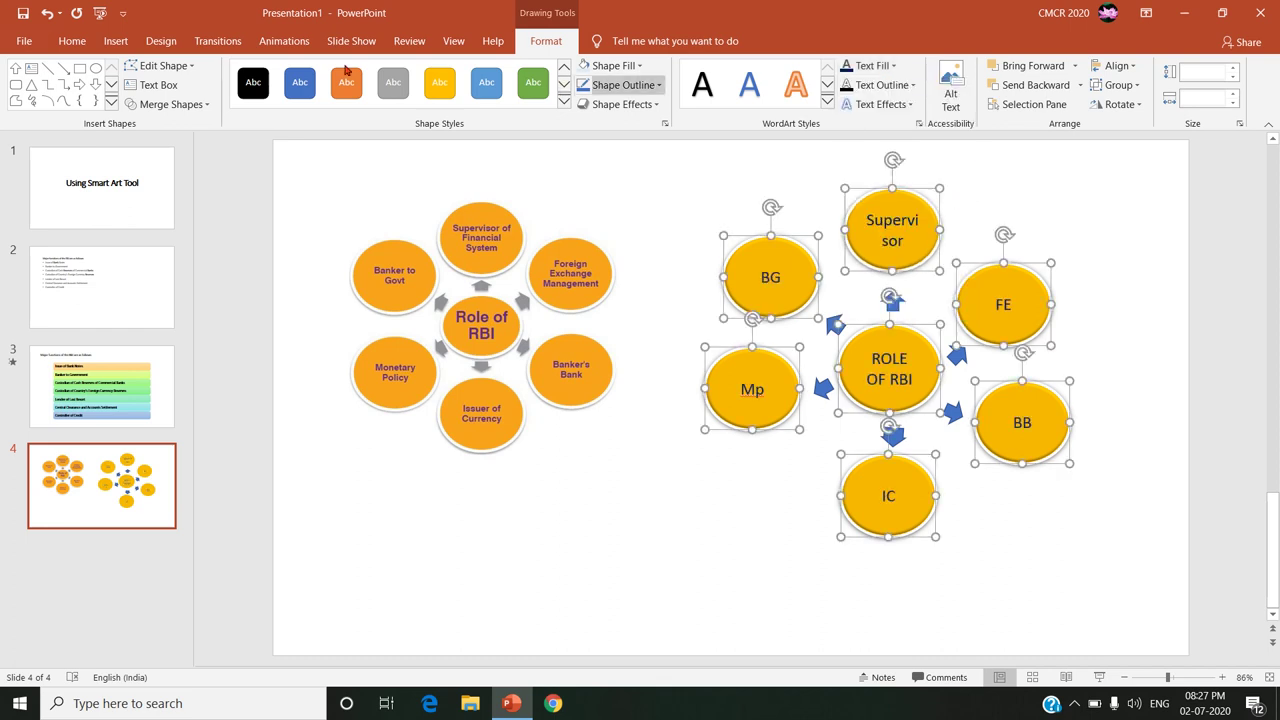
Make the text of all seven manual ovals bold and set its font to Adobe Fan Heiti Std
left_click(72, 41)
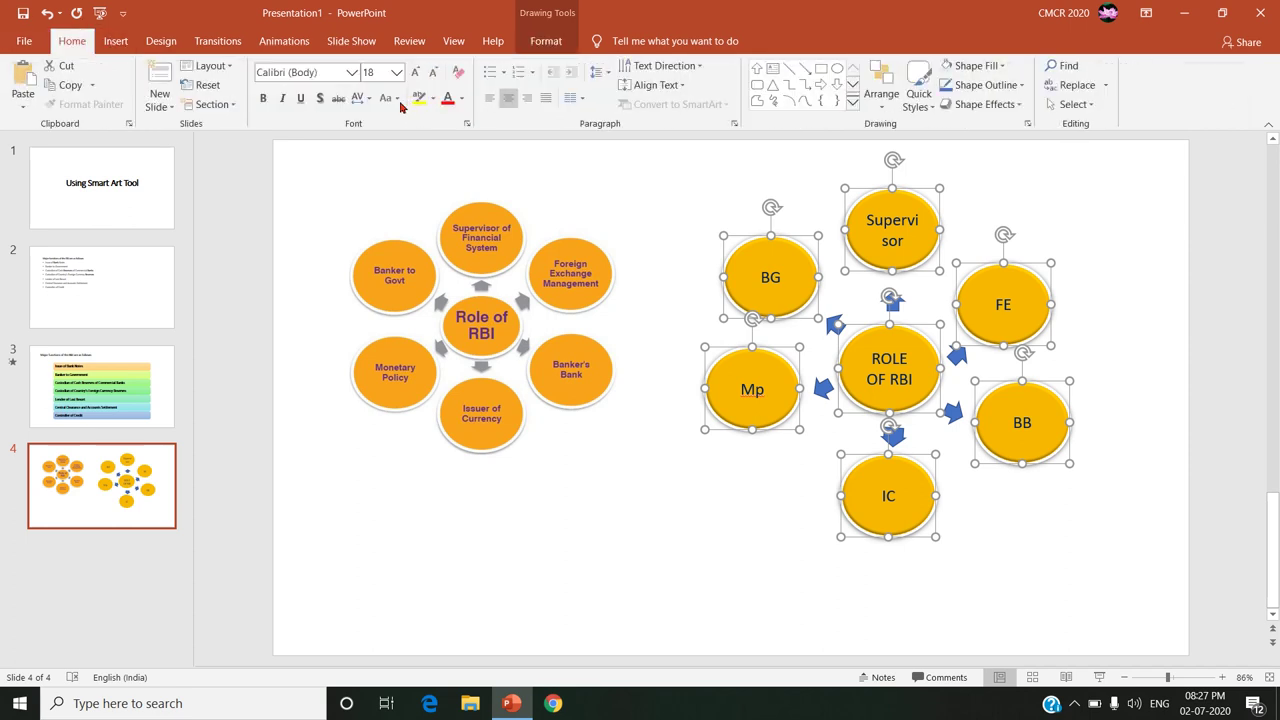
left_click(264, 98)
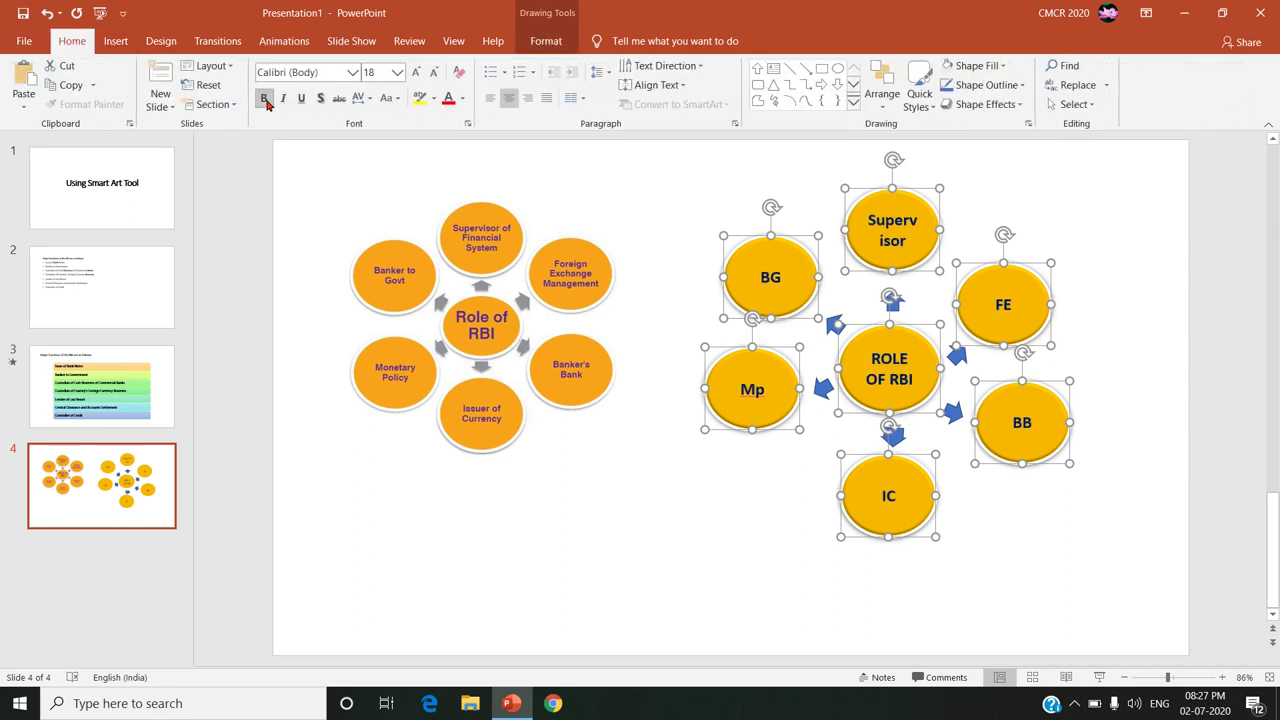
left_click(352, 72)
left_click(342, 308)
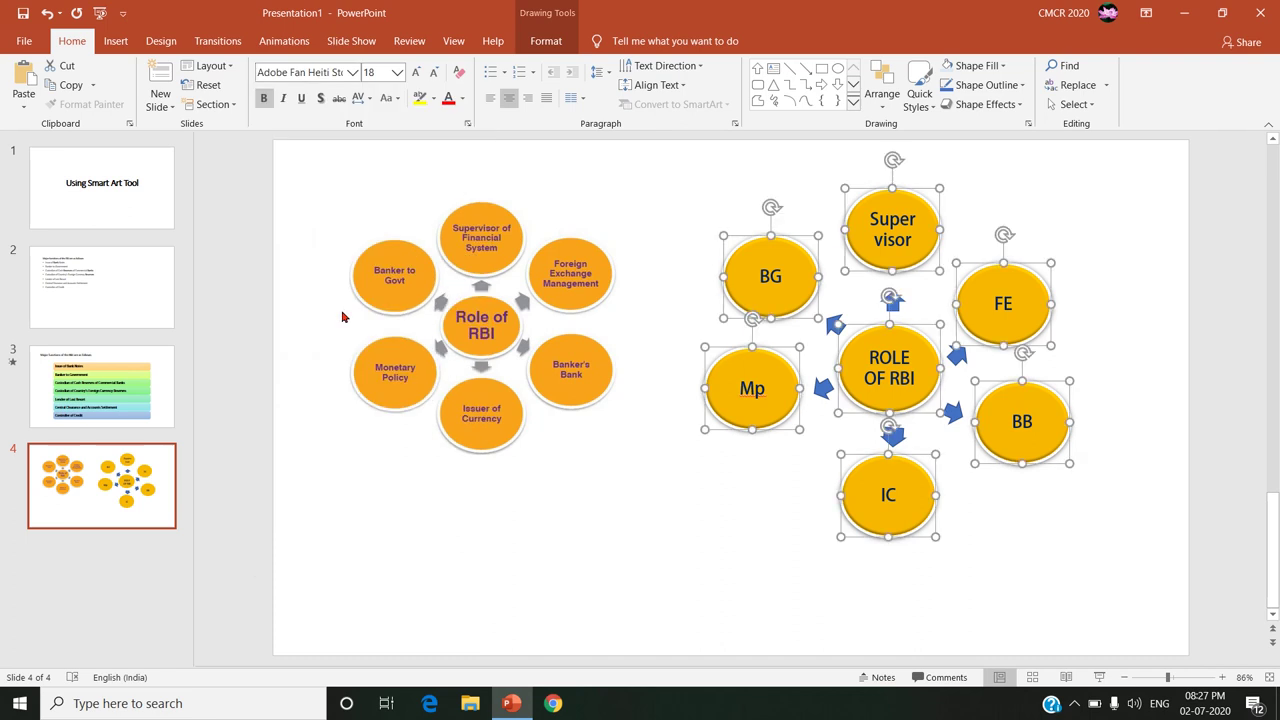
left_click(1065, 575)
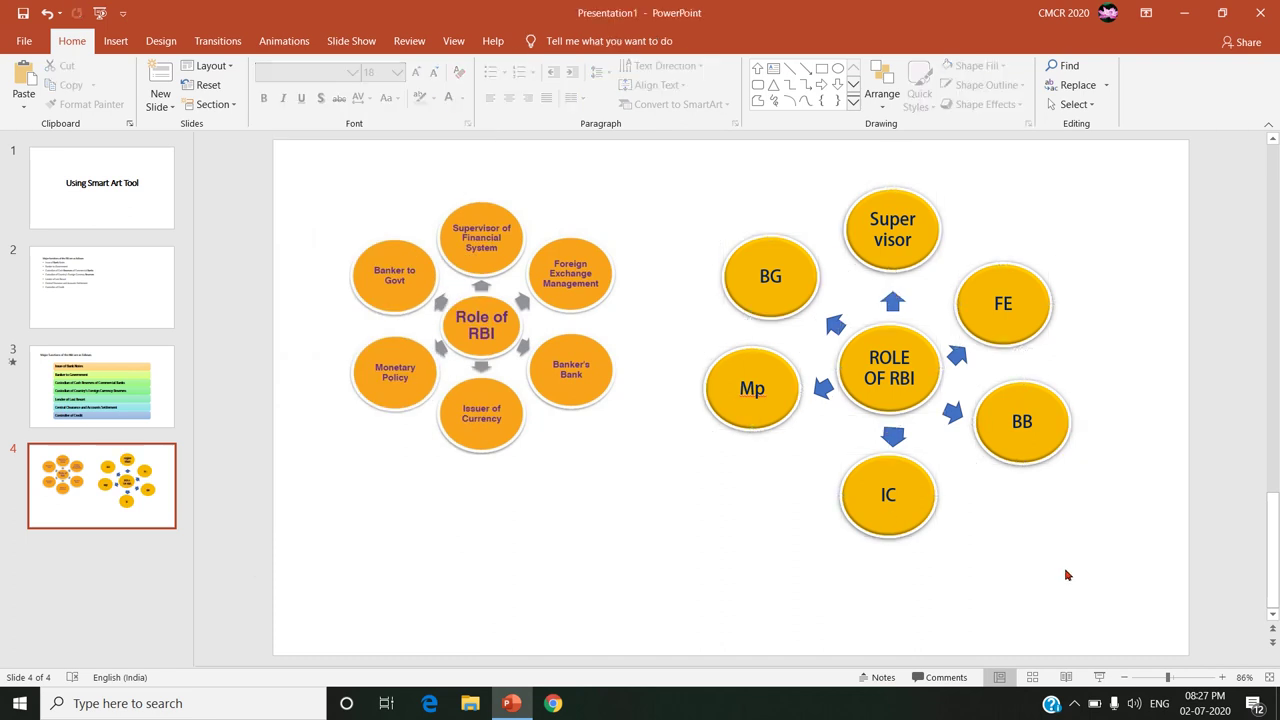
Group all seven ovals and six arrows of the manual Role of RBI diagram into one object
left_click(890, 510)
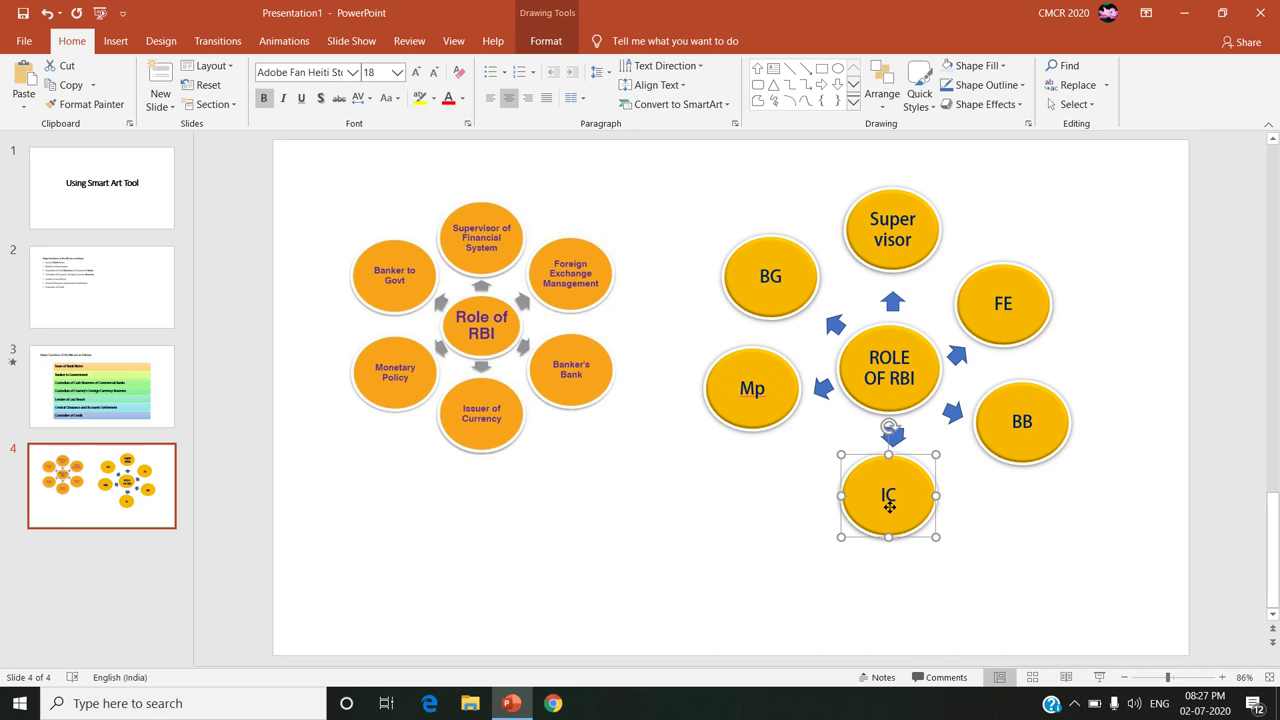
left_click(757, 411, "shift")
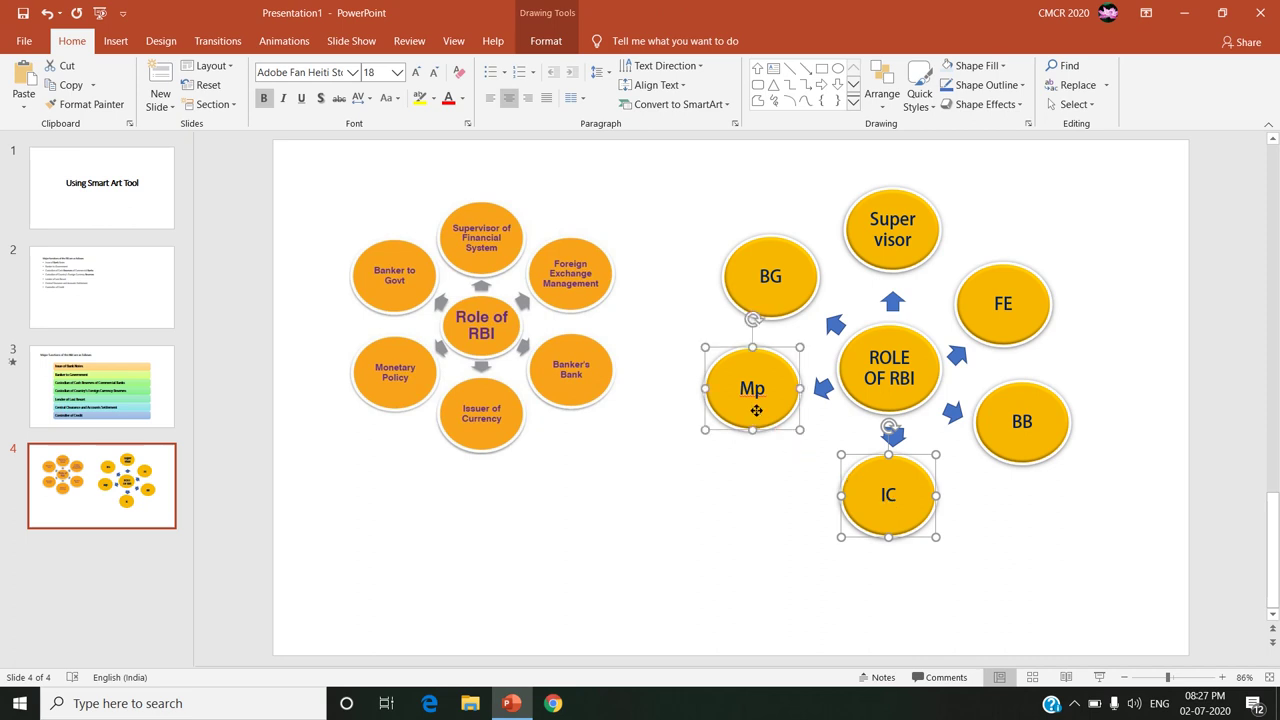
left_click(891, 385, "shift")
left_click(750, 303, "shift")
left_click(912, 232, "shift")
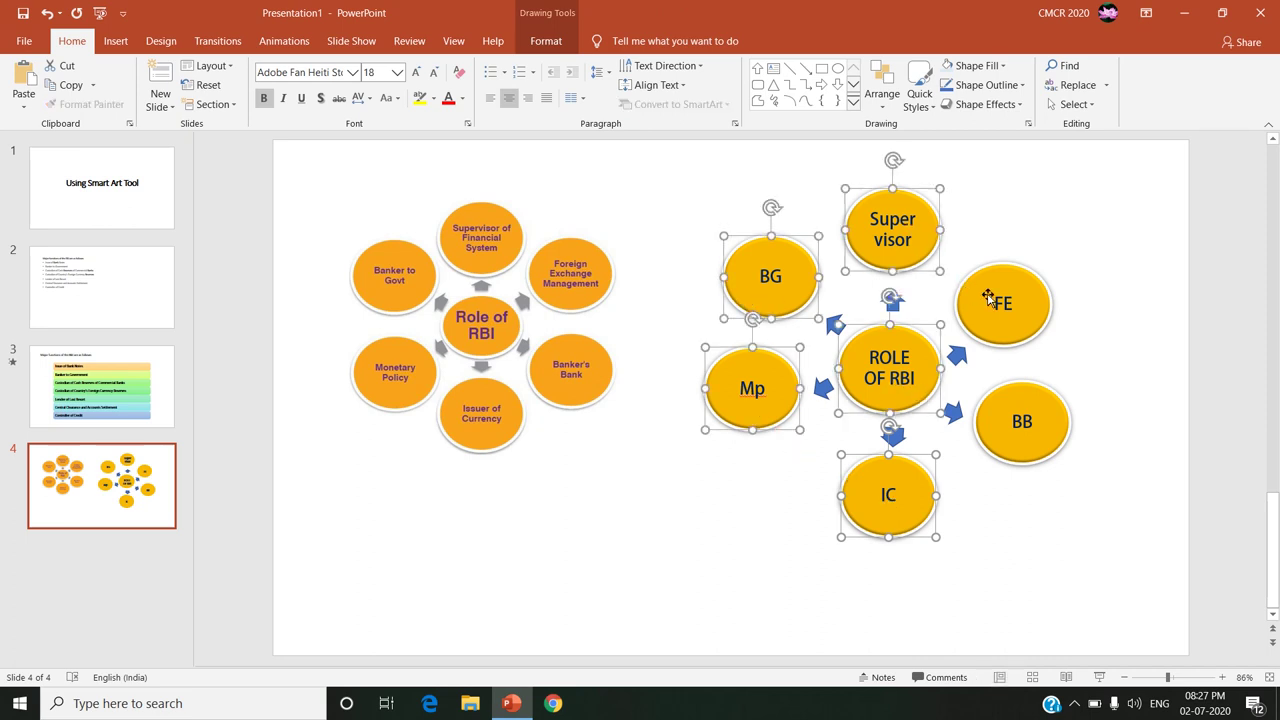
left_click(988, 300, "shift")
left_click(1036, 438, "shift")
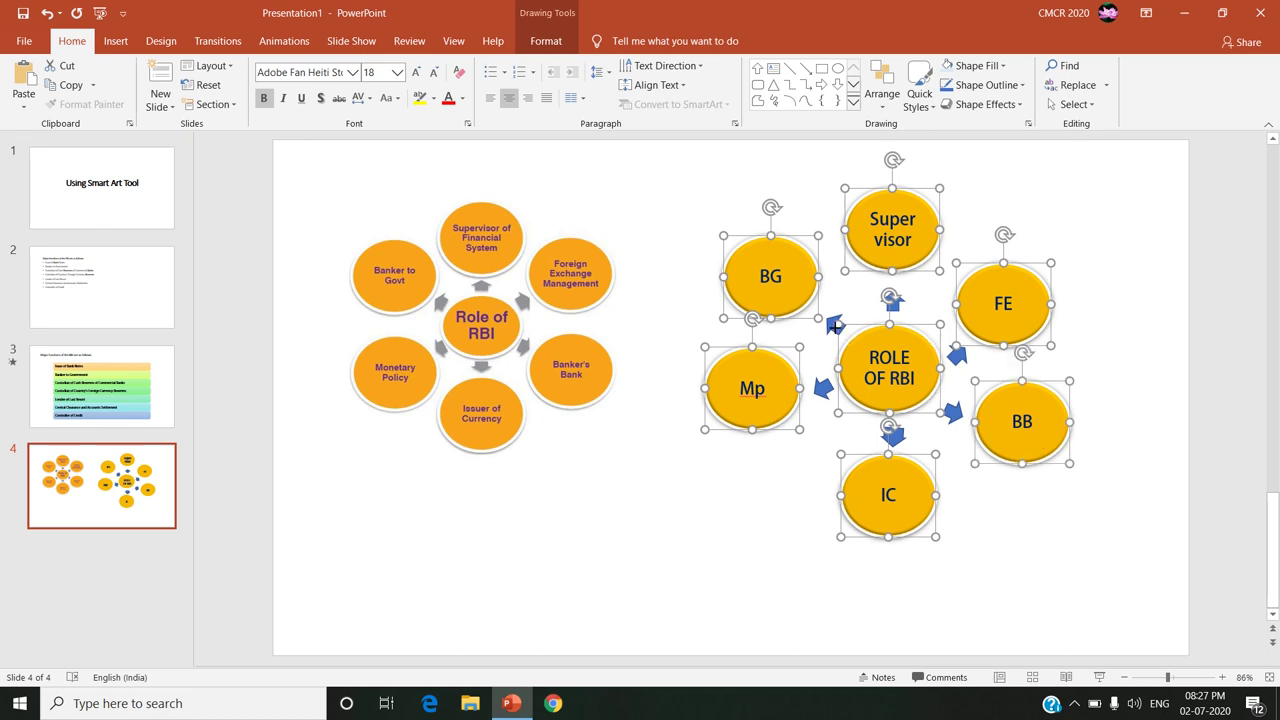
left_click(893, 300, "shift")
left_click(835, 325, "shift")
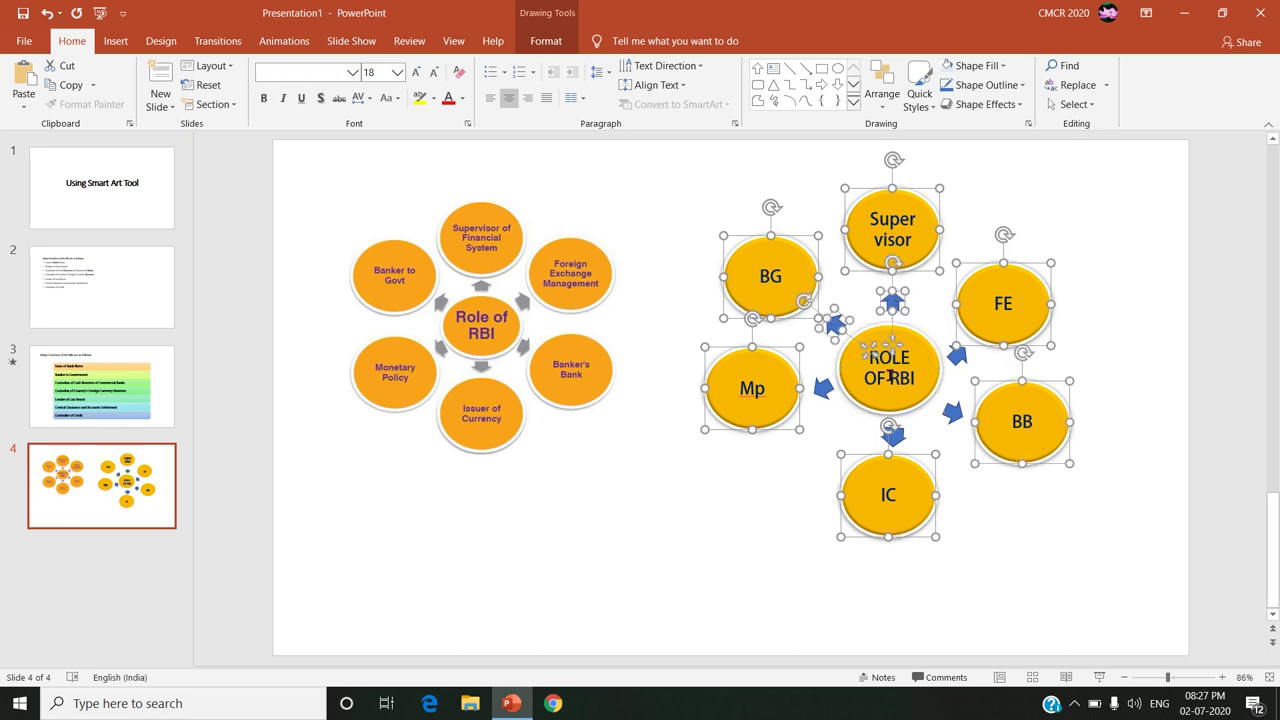
left_click(890, 375, "shift")
left_click(826, 390, "shift")
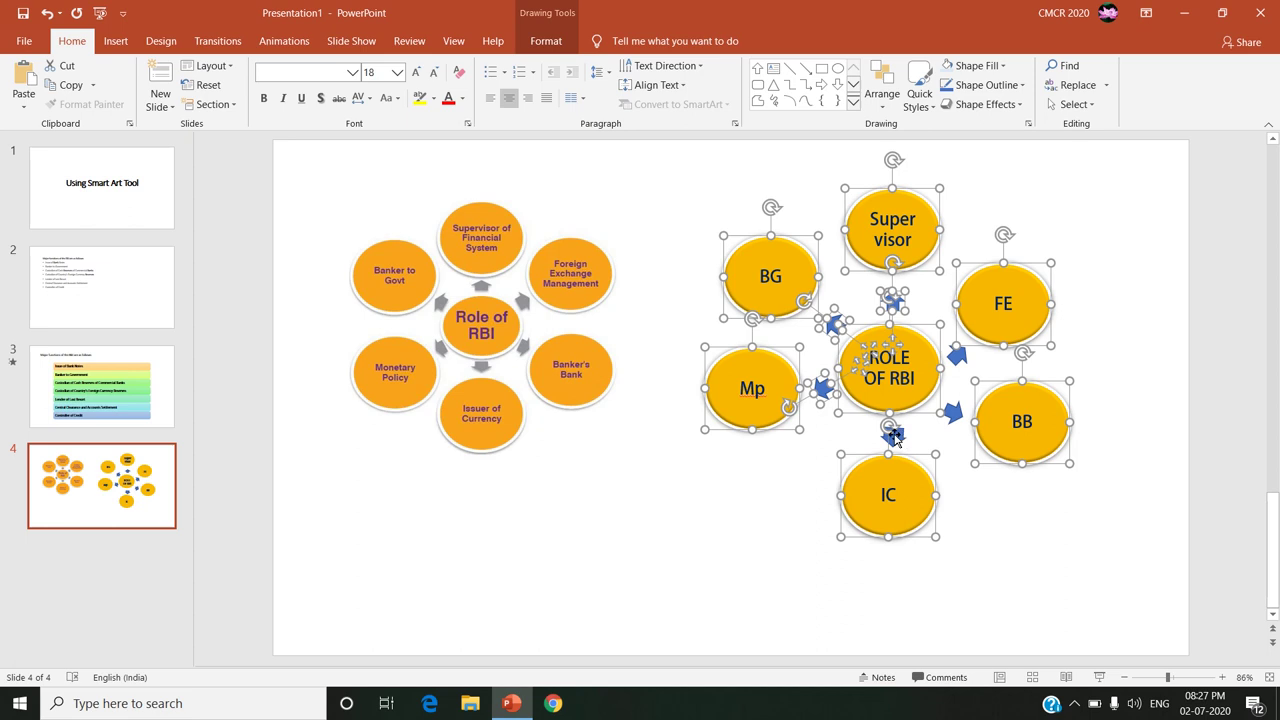
left_click(896, 436, "shift")
left_click(950, 410, "shift")
left_click(955, 358, "shift")
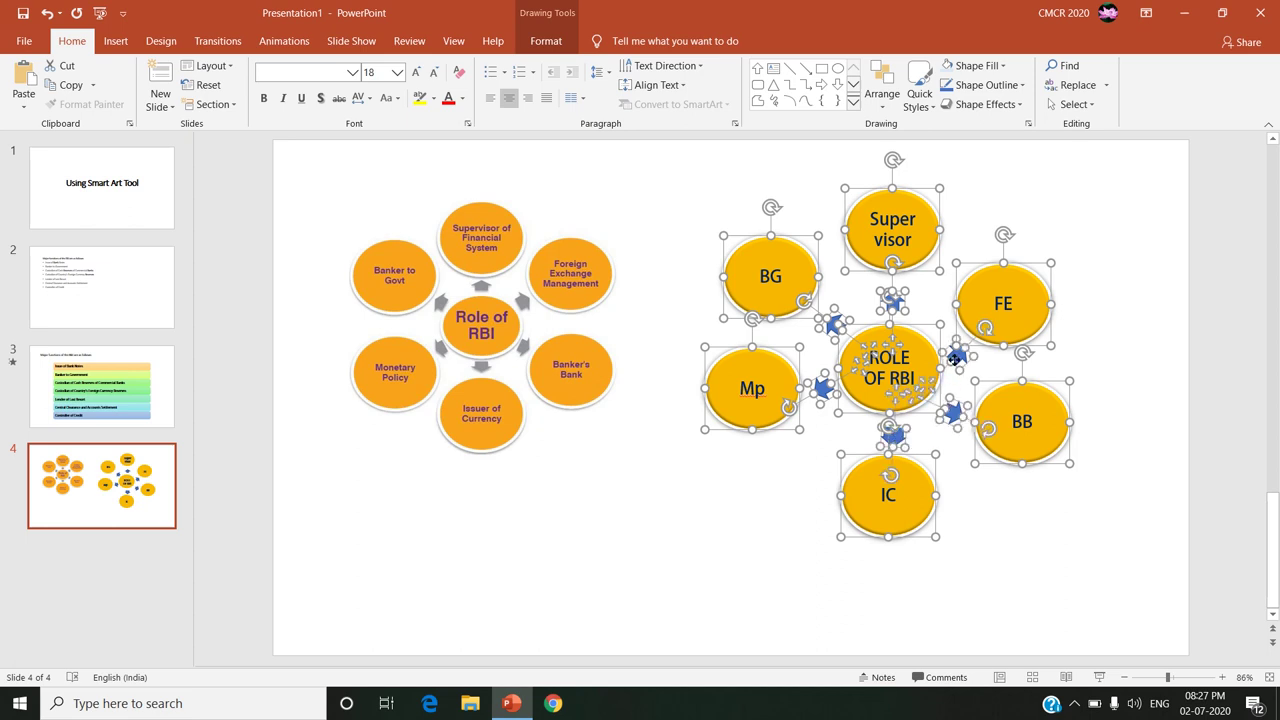
right_click(1012, 464)
mouse_move(1070, 287)
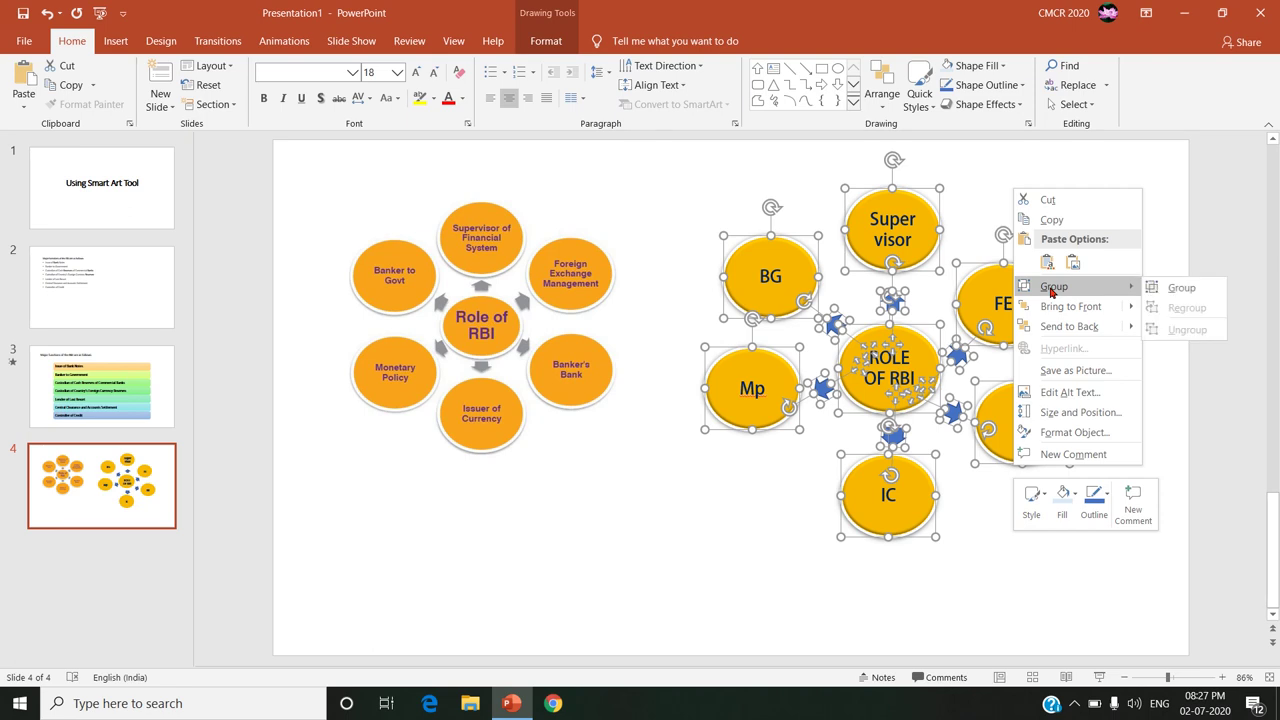
left_click(1181, 288)
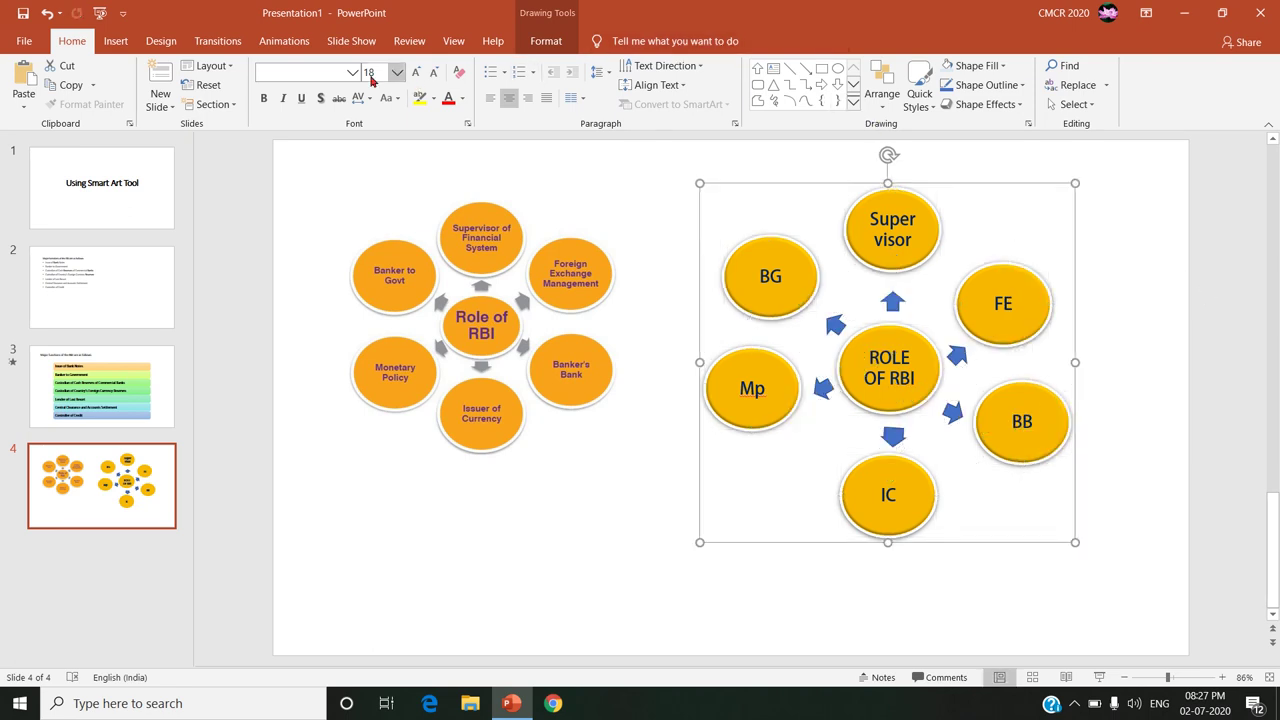
Apply the Random Bars entrance animation to the grouped diagram, and replace it with the Zoom entrance
left_click(290, 41)
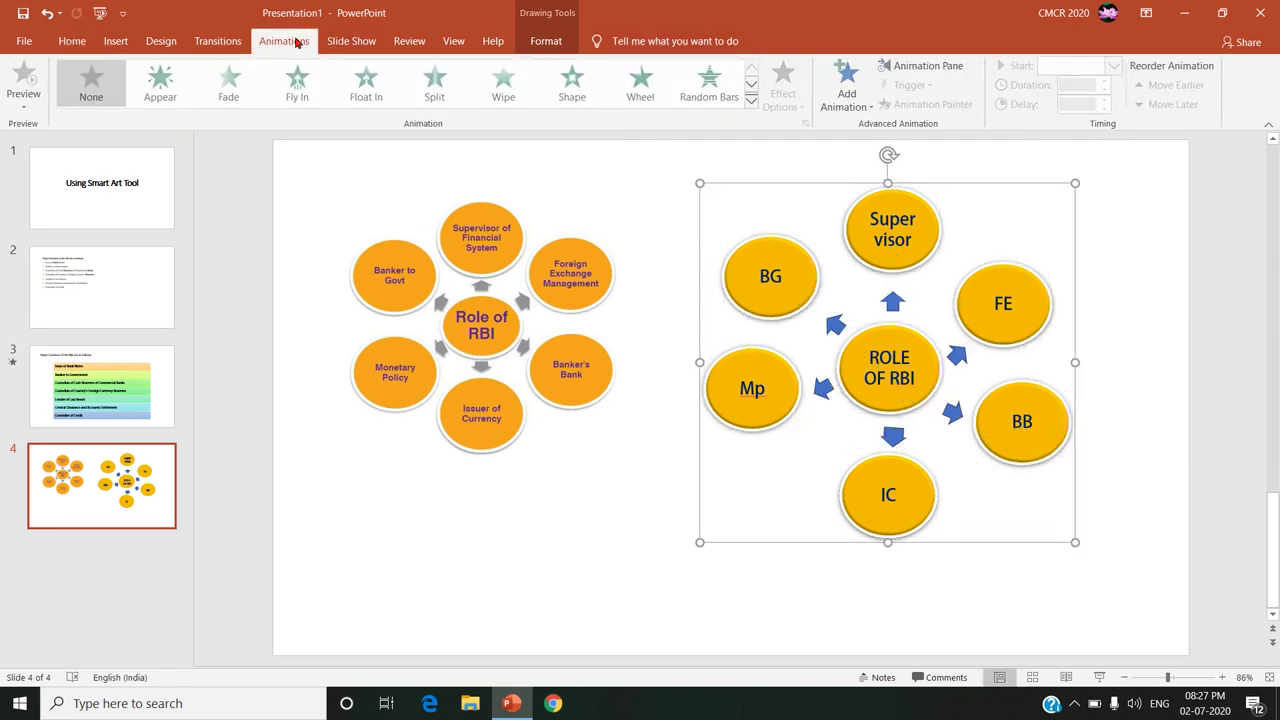
left_click(743, 84)
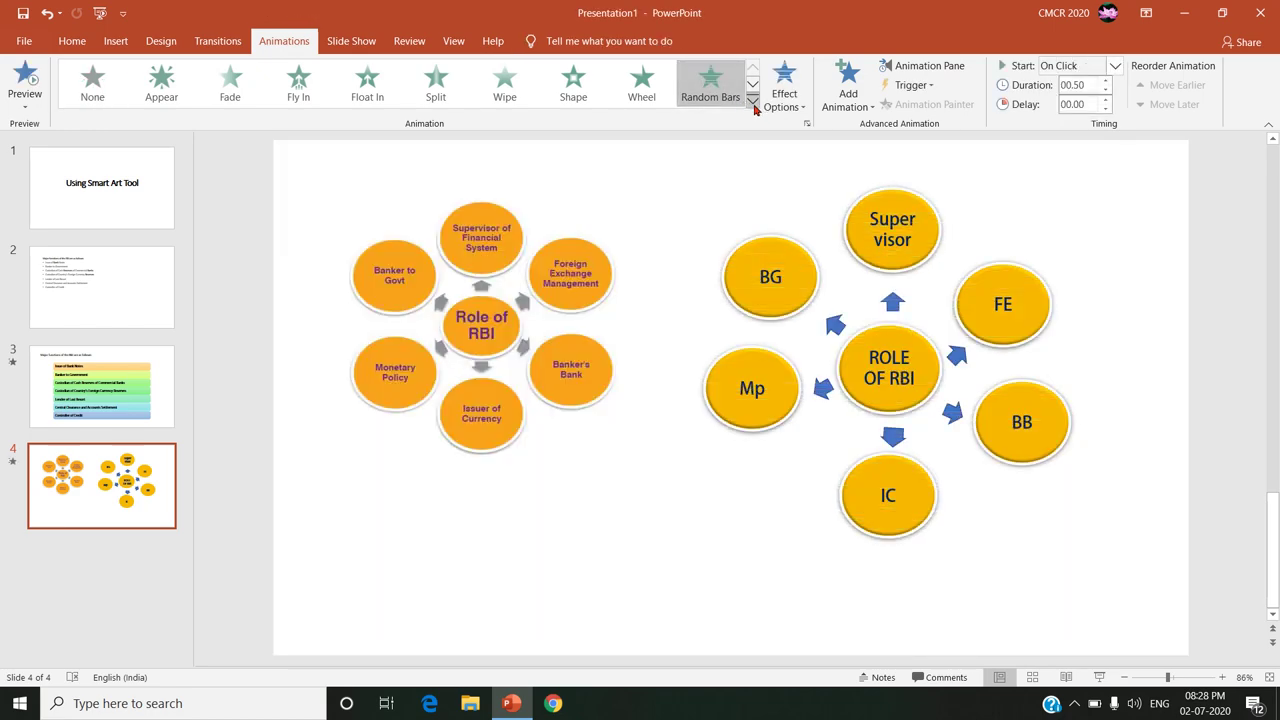
left_click(752, 101)
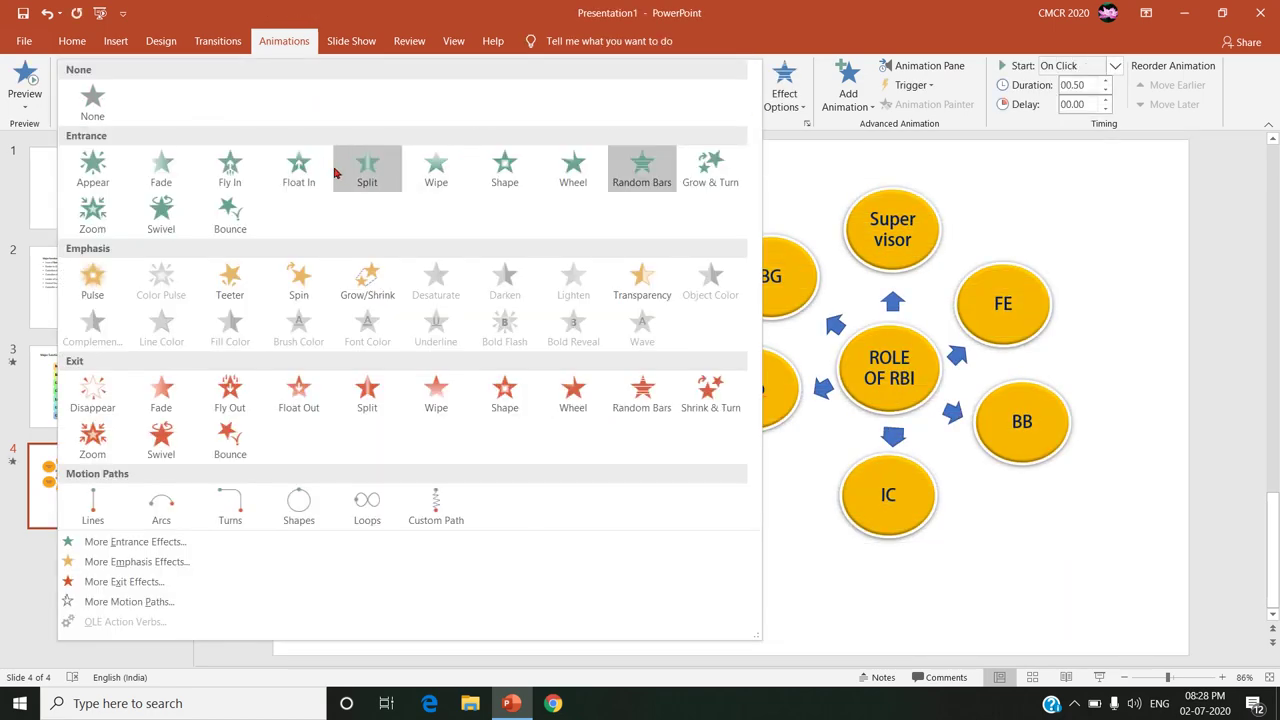
left_click(97, 219)
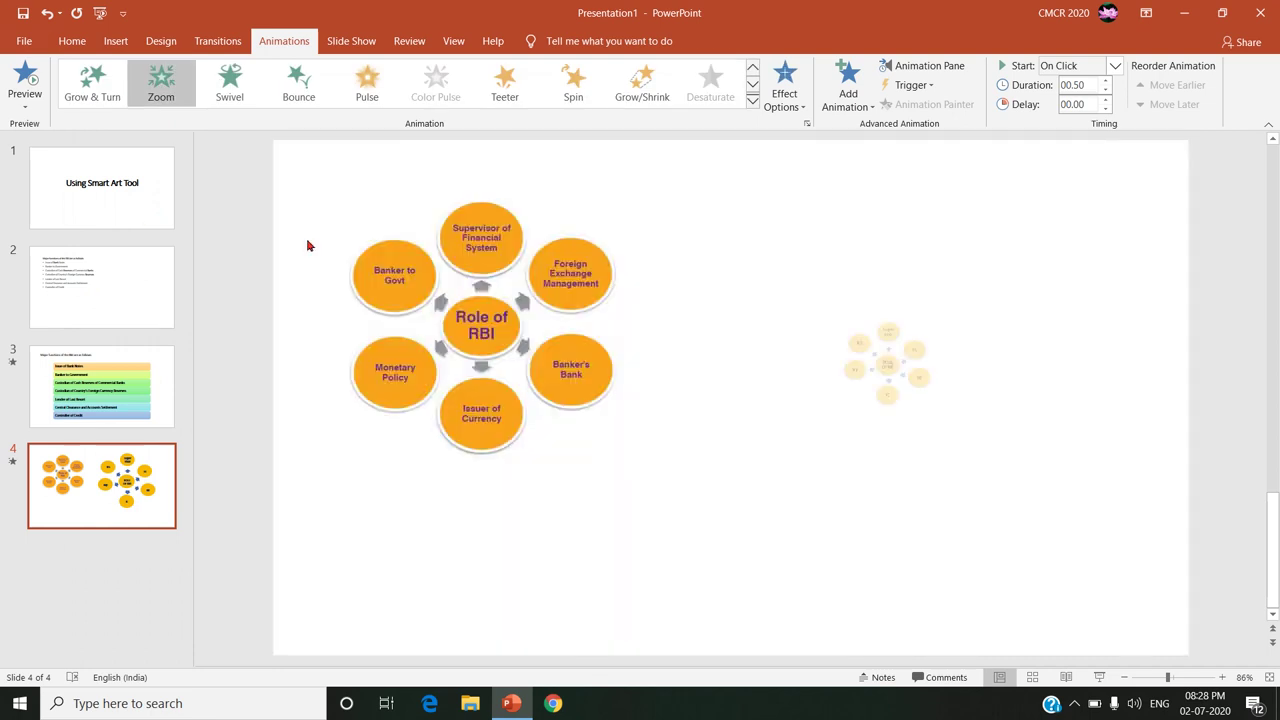
Set the vanishing point of the grouped diagram's Zoom animation to Slide Center
left_click(800, 110)
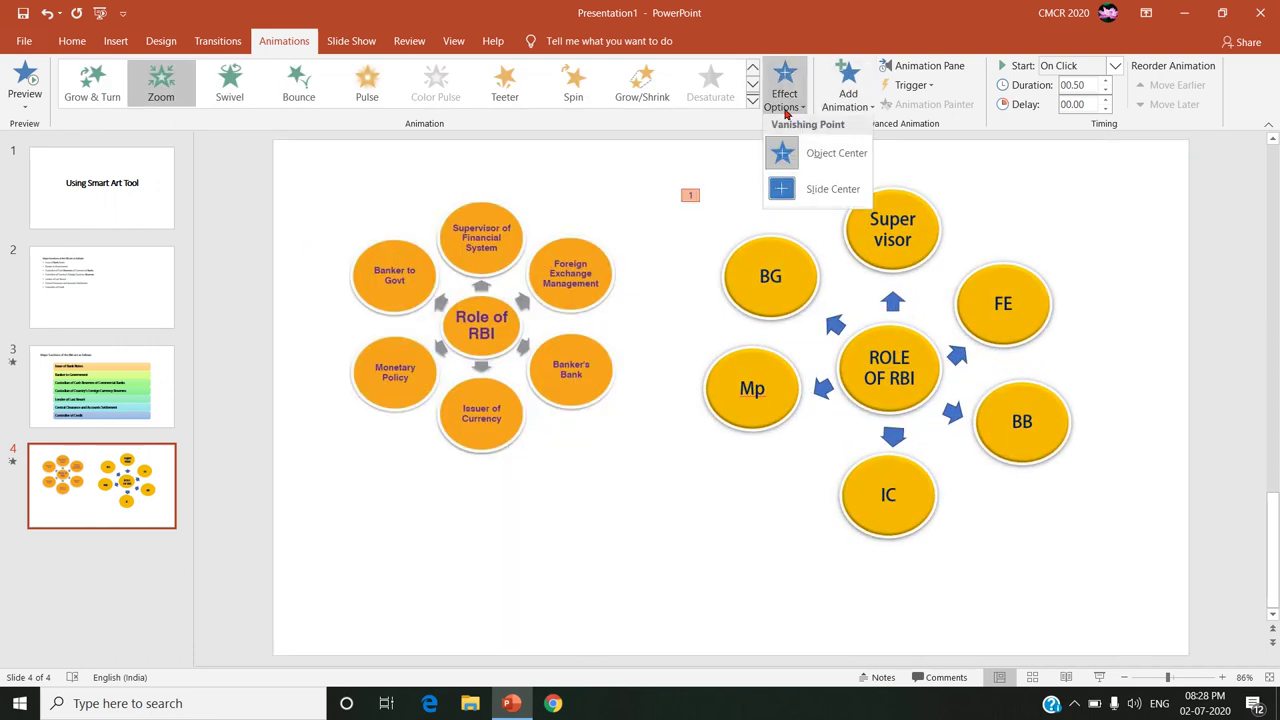
left_click(857, 113)
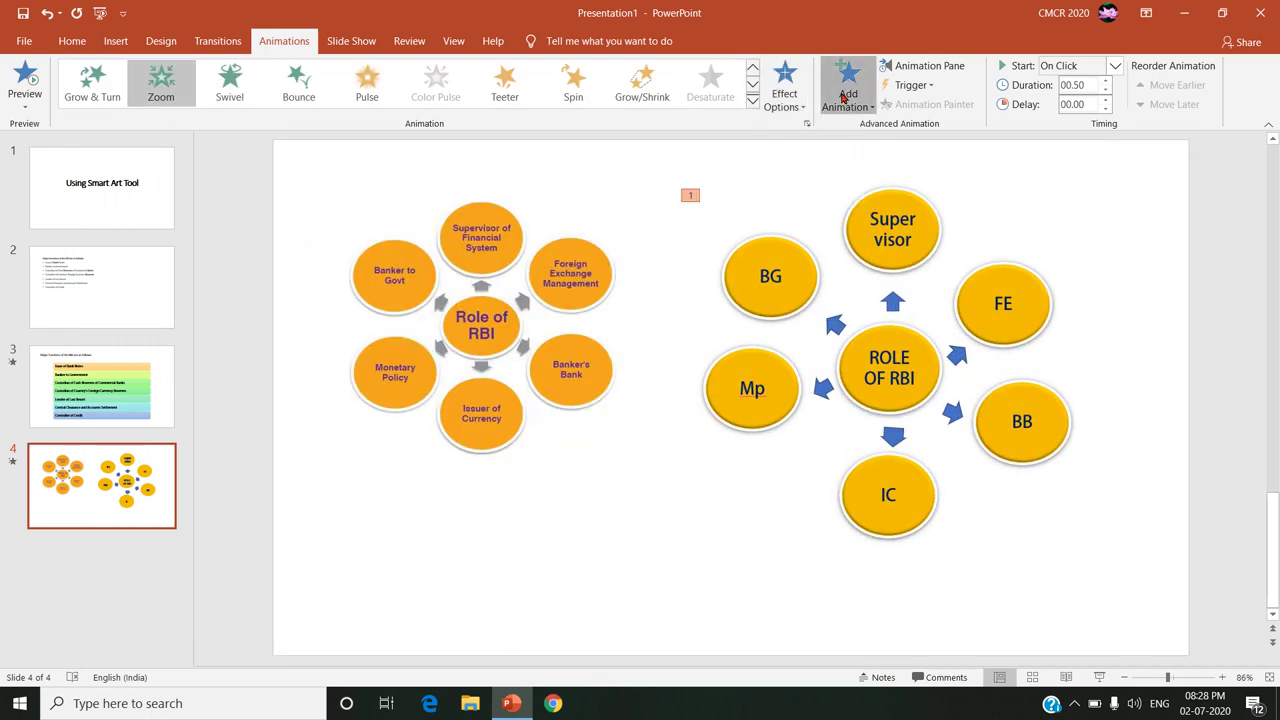
left_click(848, 97)
left_click(785, 90)
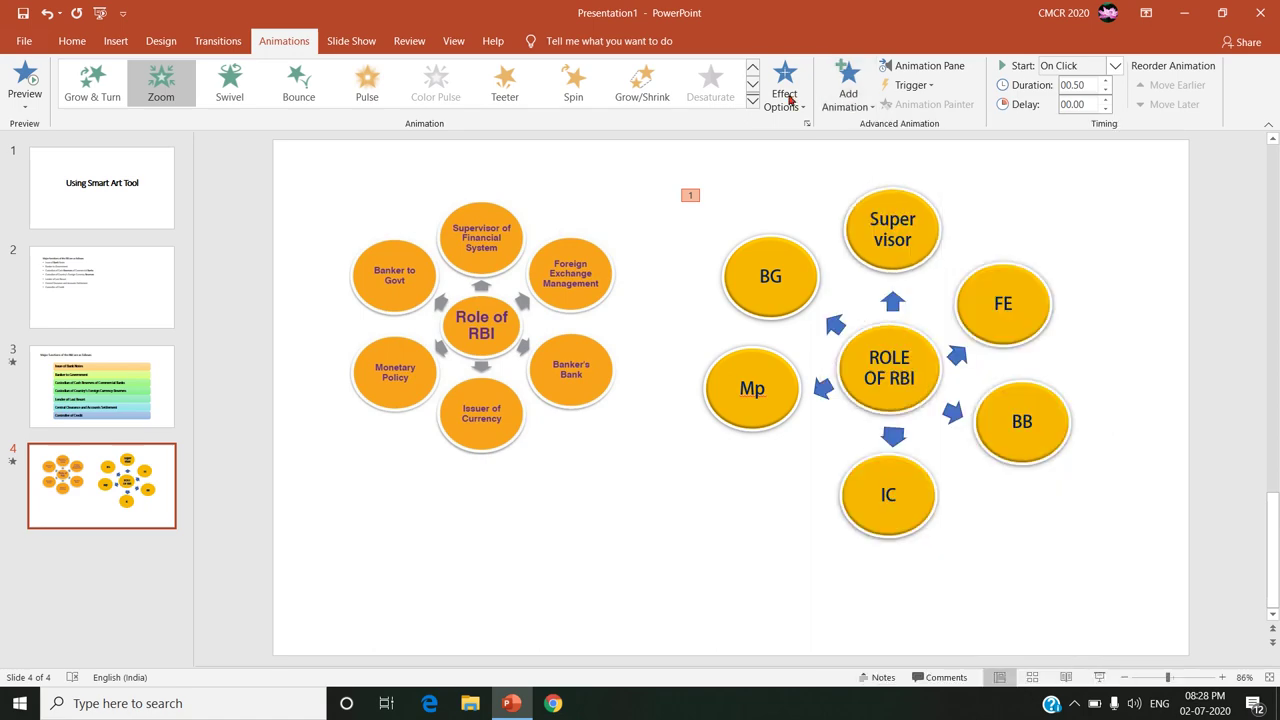
left_click(785, 90)
left_click(820, 193)
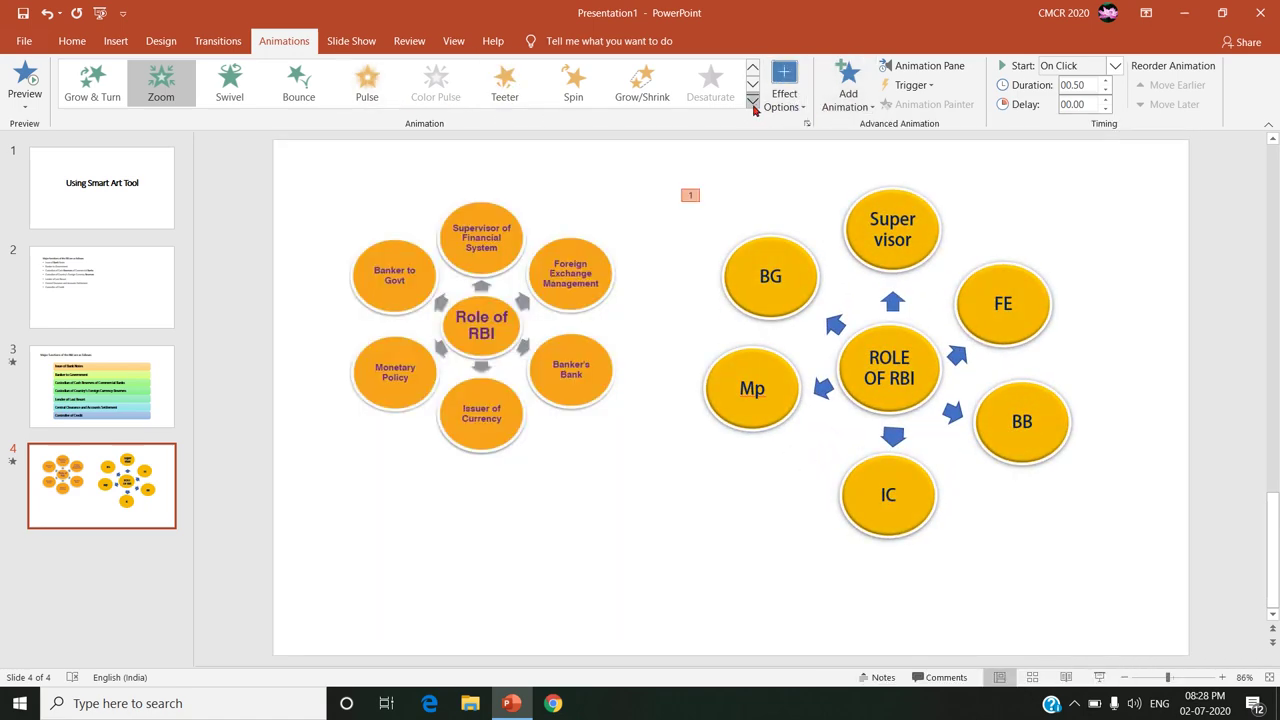
Change the grouped diagram's entrance animation to Fly In with the direction From Bottom-Left
left_click(753, 102)
left_click(218, 160)
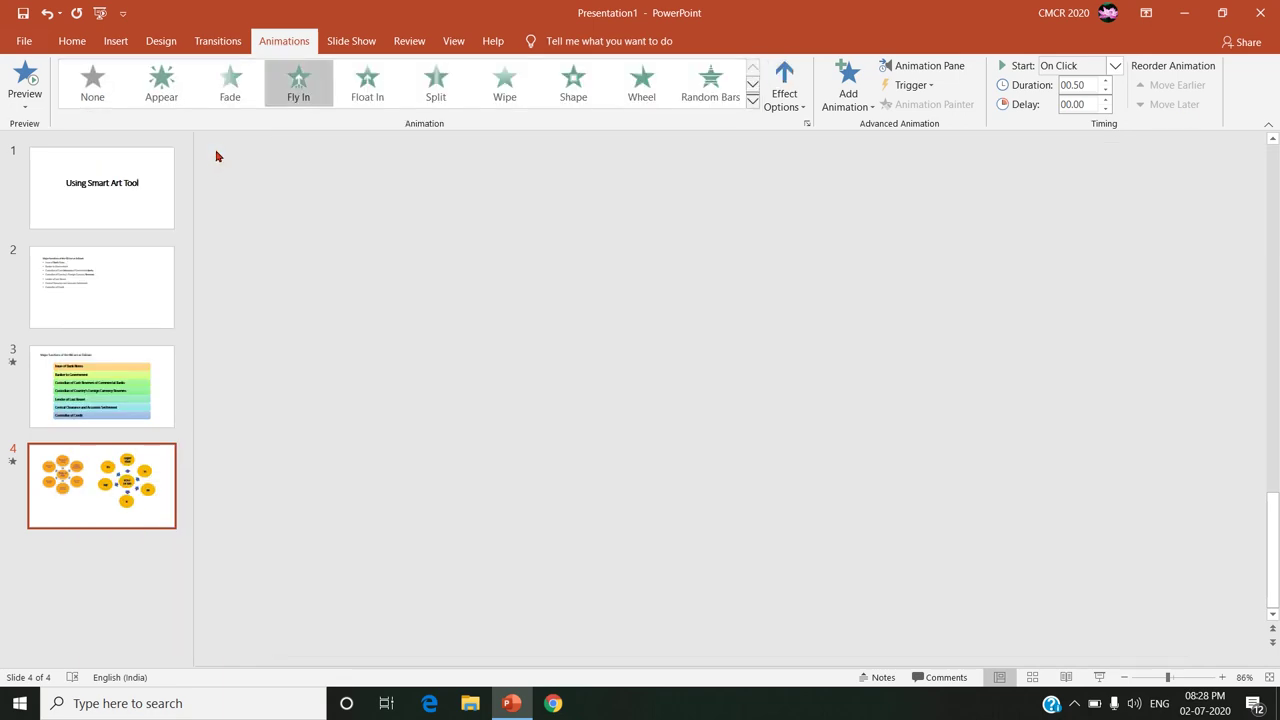
left_click(803, 108)
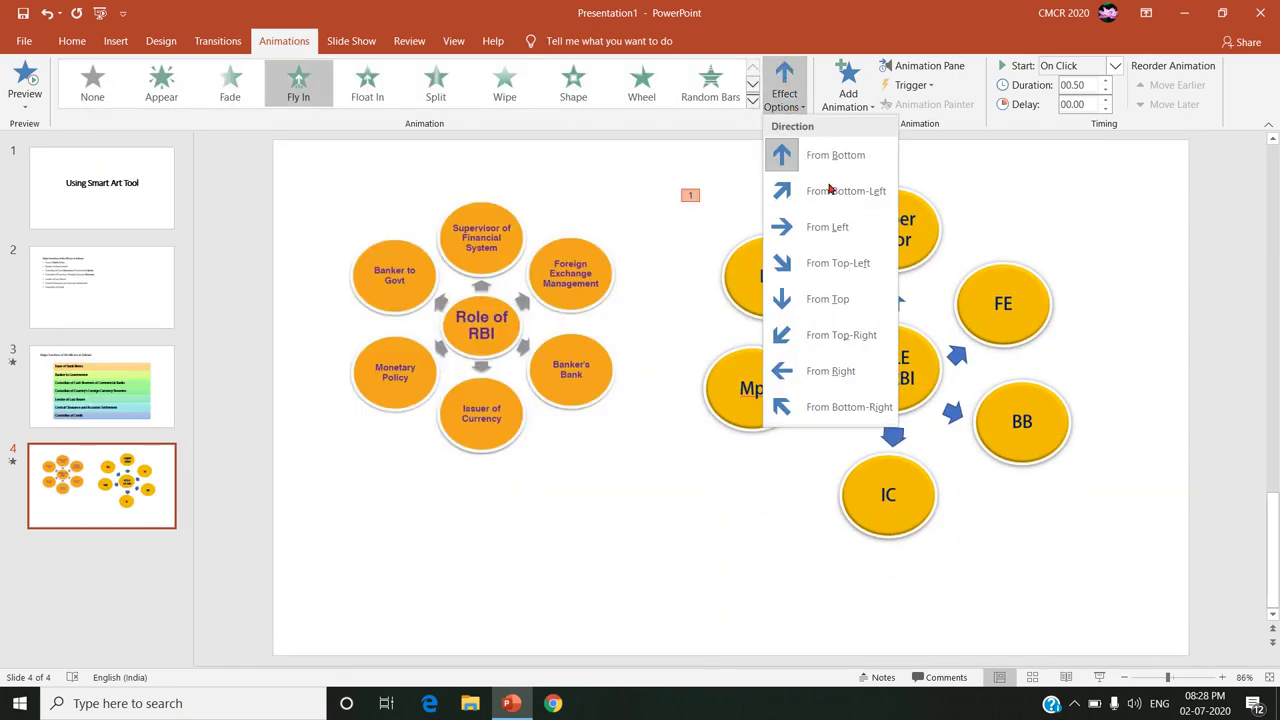
left_click(829, 192)
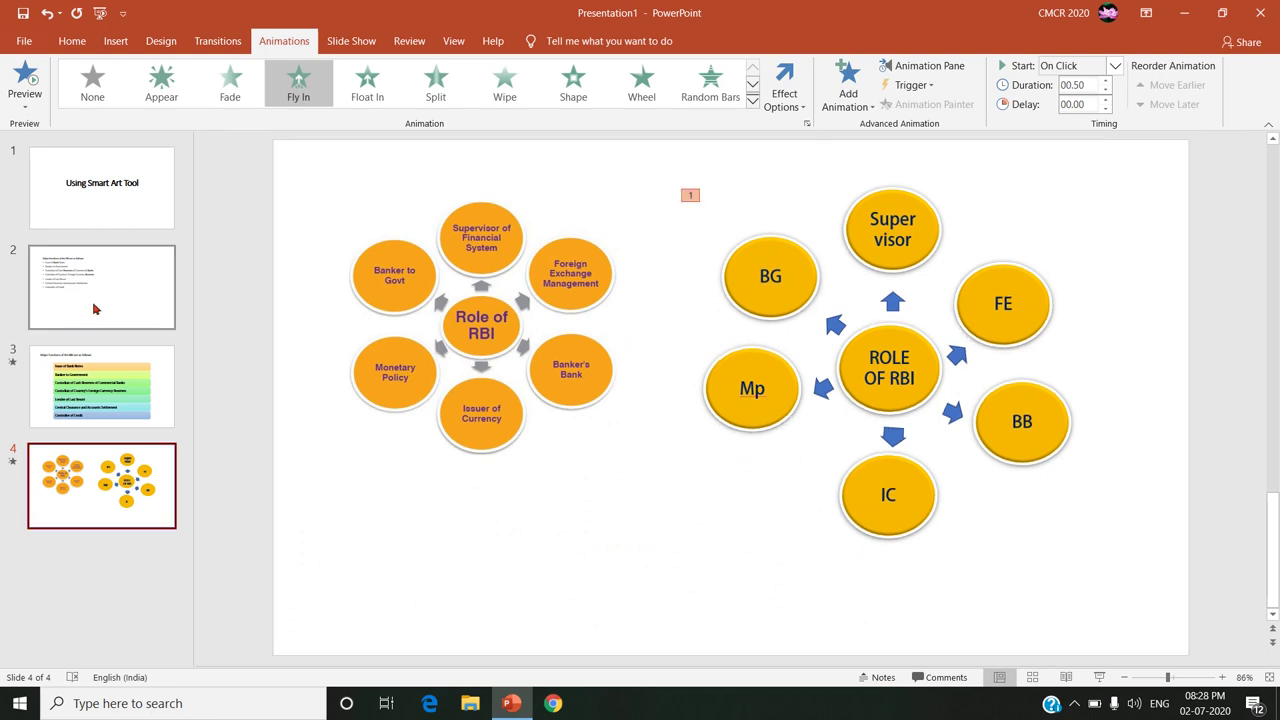
Go back to the title slide, "Using Smart Art Tool"
left_click(157, 200)
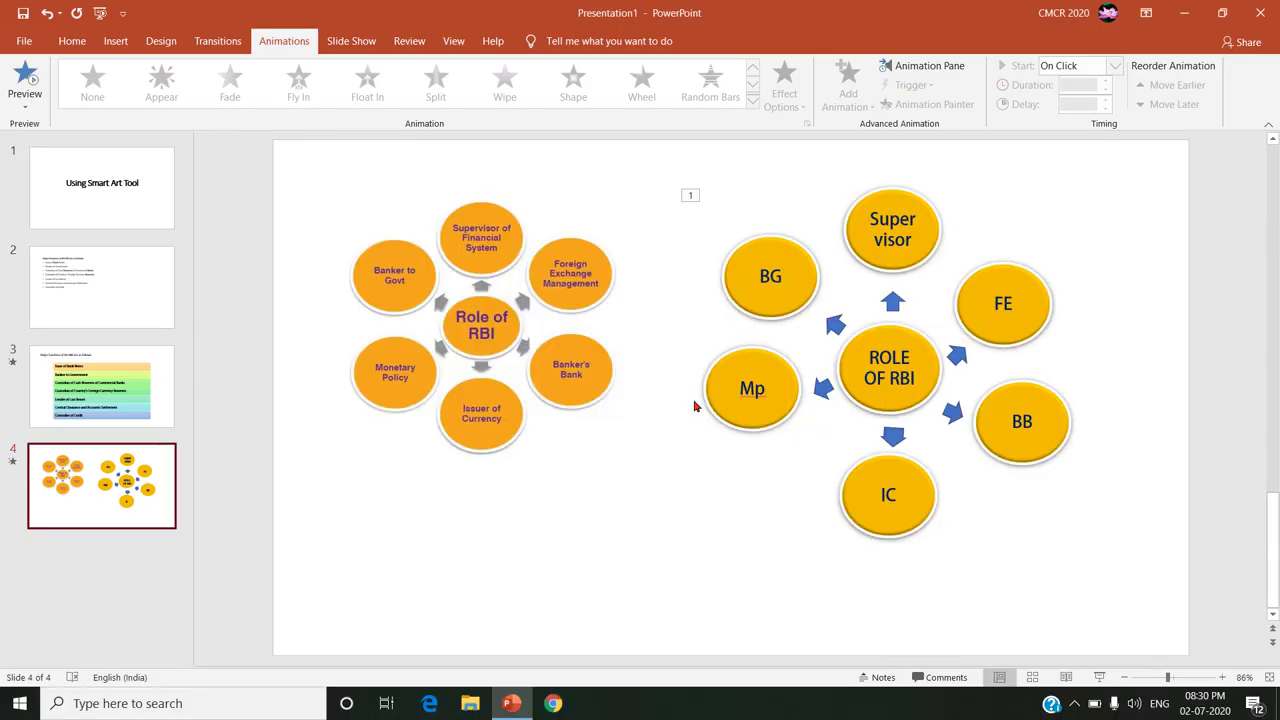
left_click(97, 210)
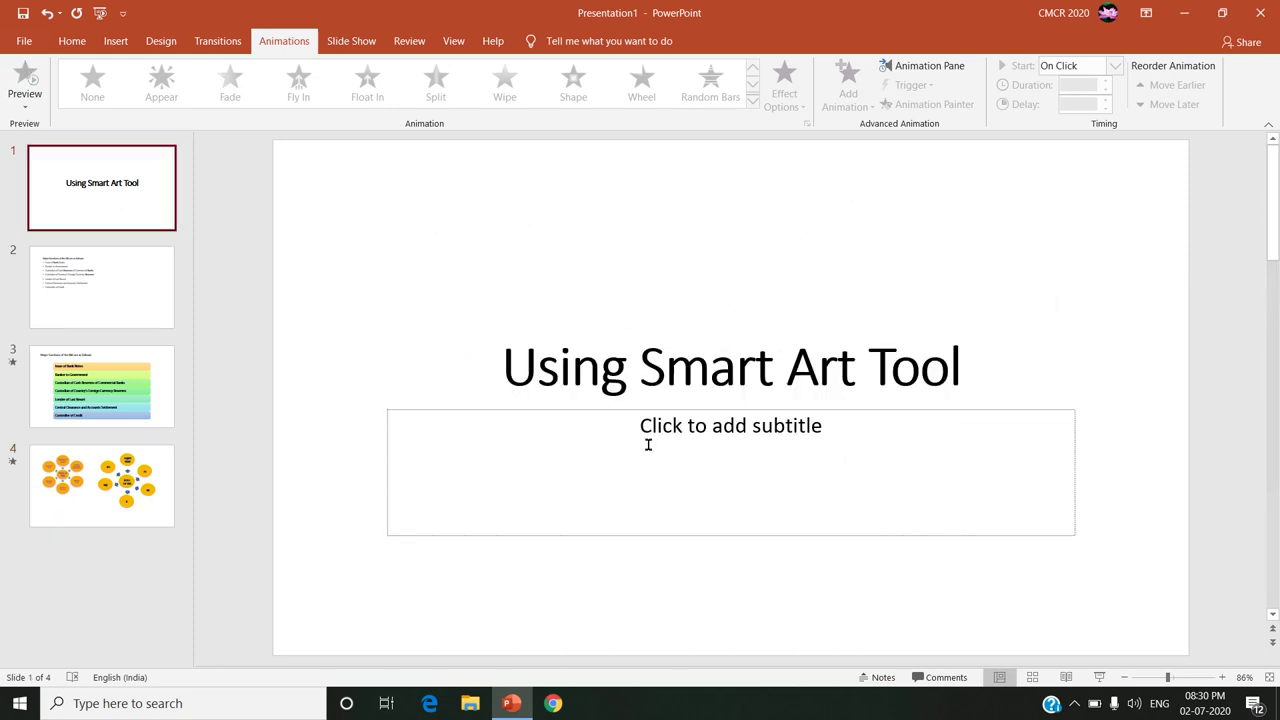